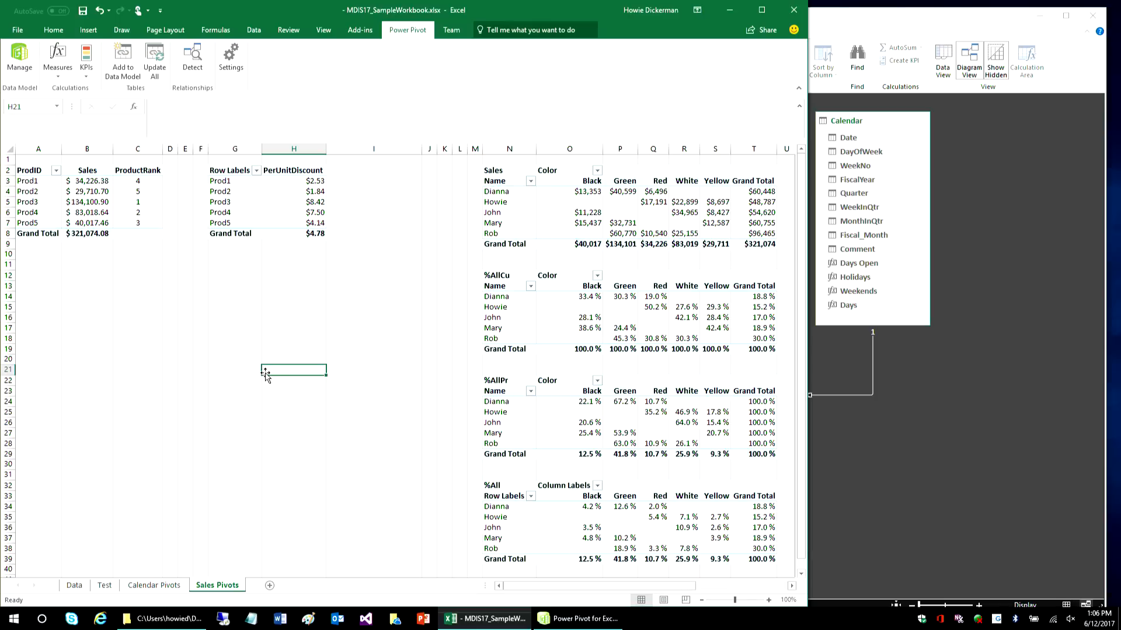
- Maximize the workbook, open its Power Pivot data model window and maximize that window as well
left_click(761, 10)
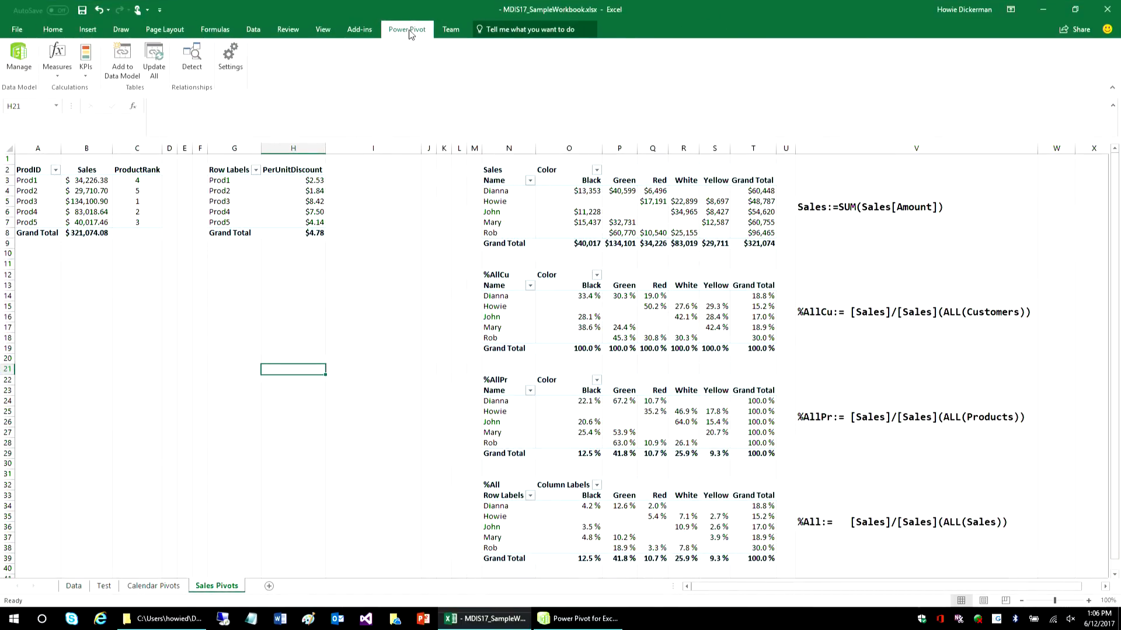
left_click(19, 58)
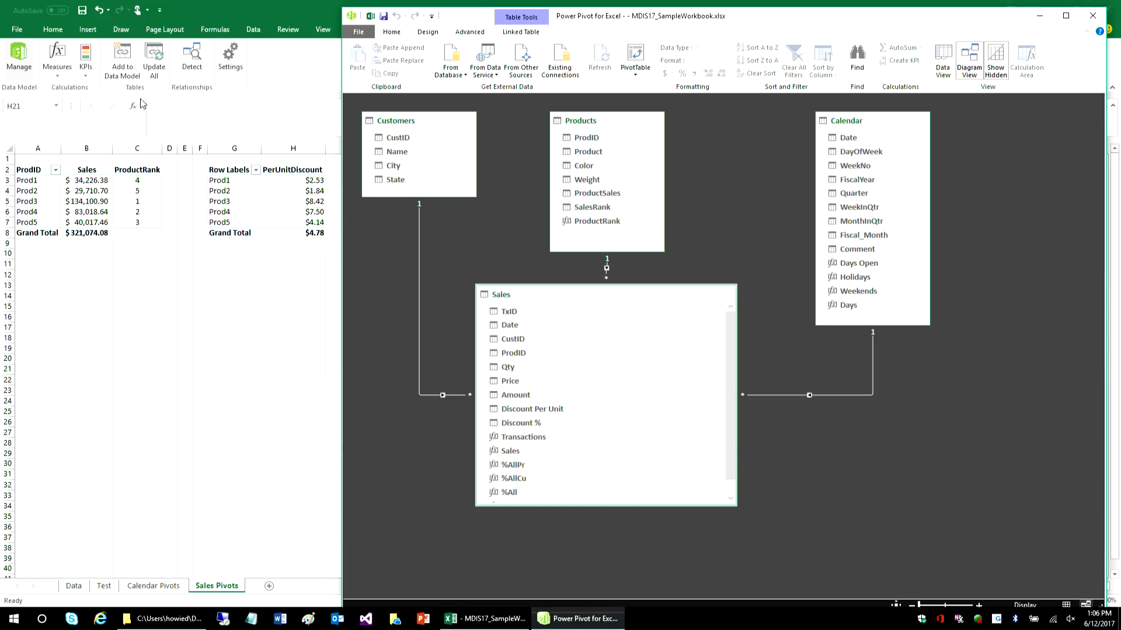
left_click_drag(841, 22, 690, 30)
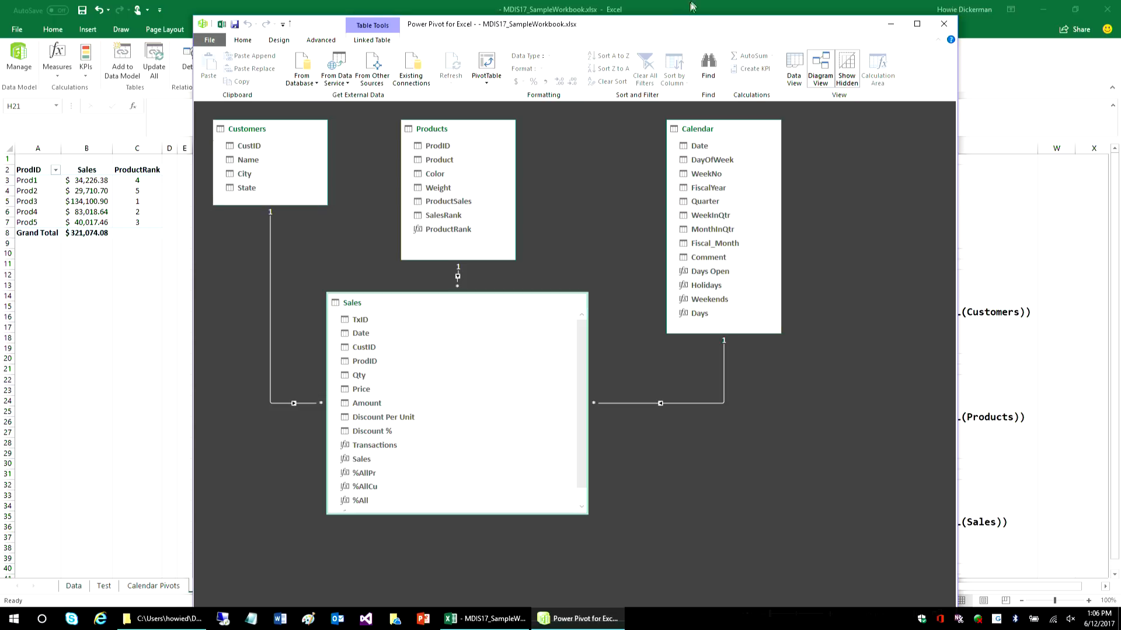
double_click(629, 29)
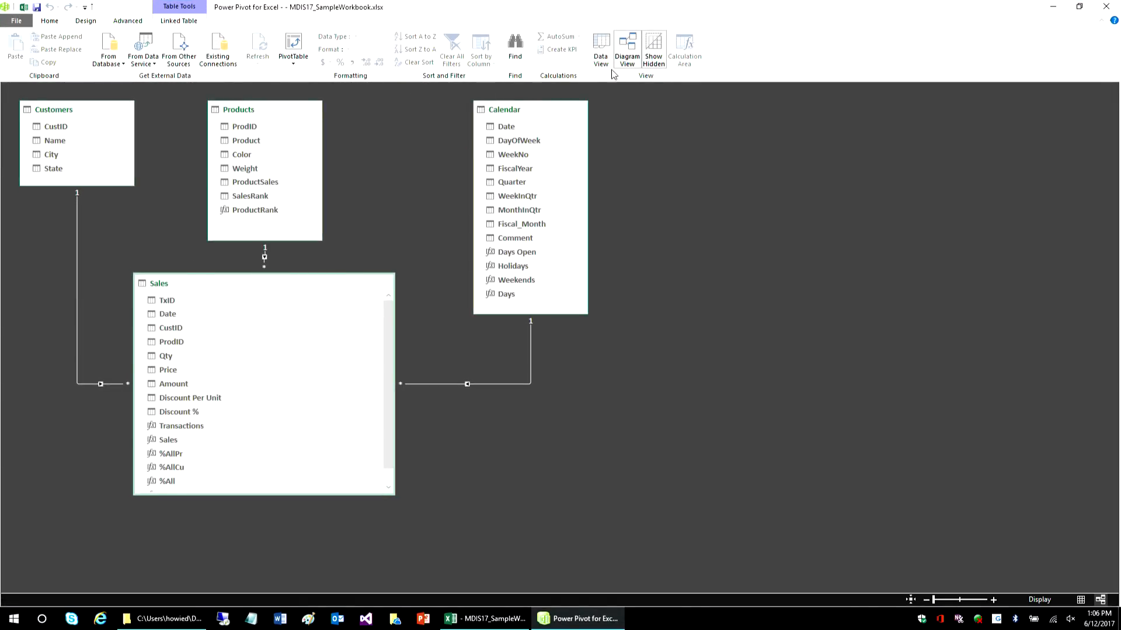
- Examine the model diagram's relationships linking the Customers and Products tables to the Sales table
left_click(600, 46)
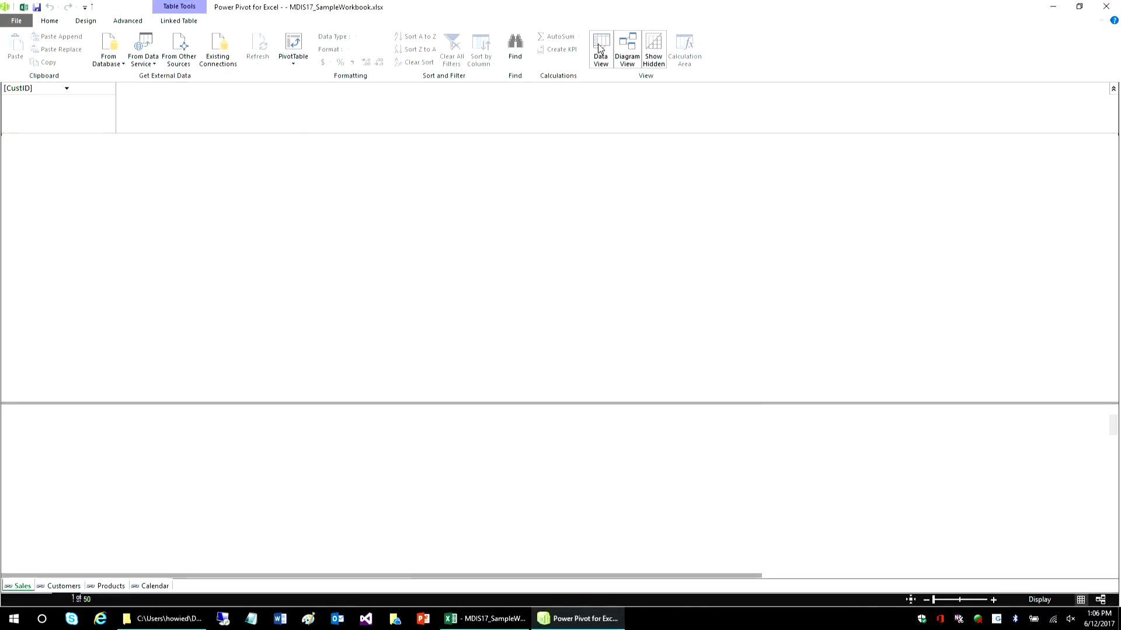
left_click(623, 49)
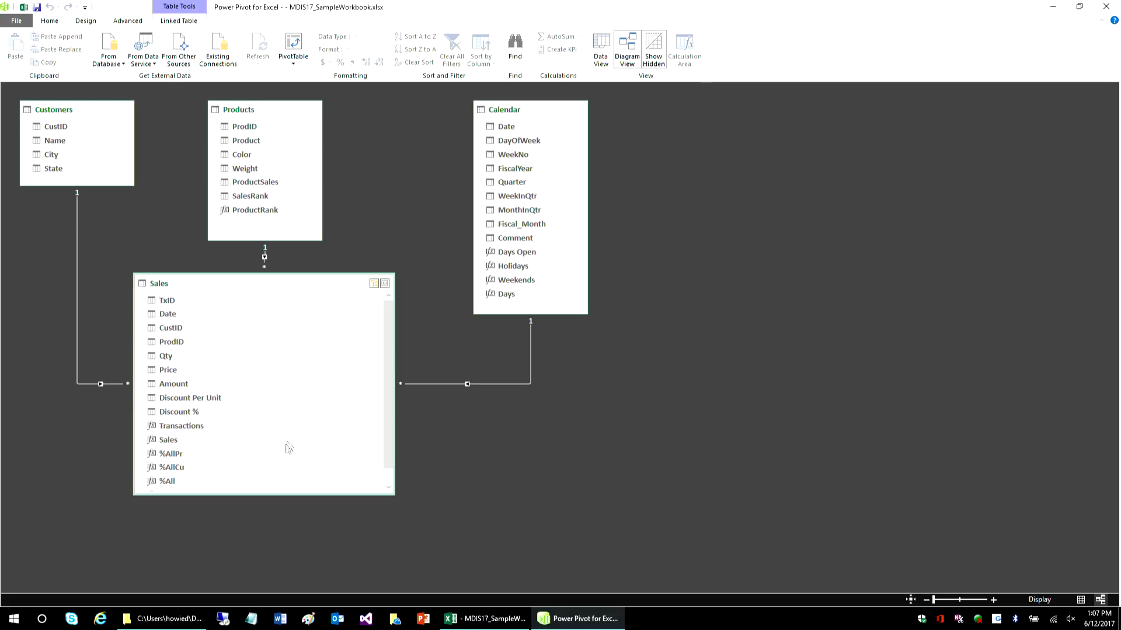
mouse_move(250, 494)
left_mouse_down()
mouse_move(256, 541)
mouse_move(272, 493)
left_mouse_up()
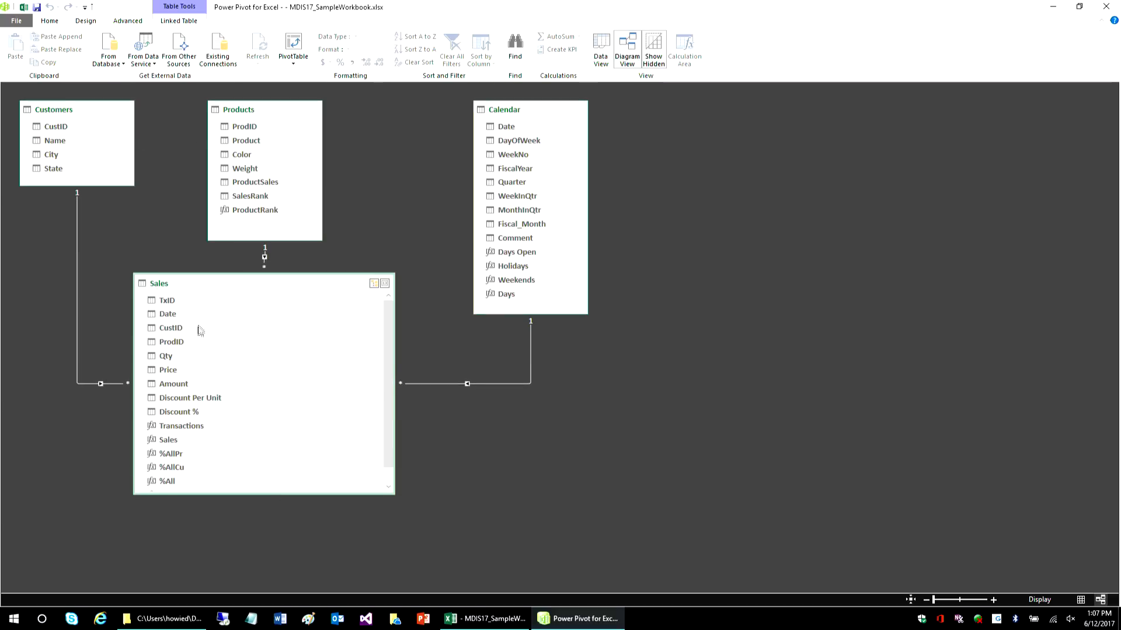
left_click(75, 254)
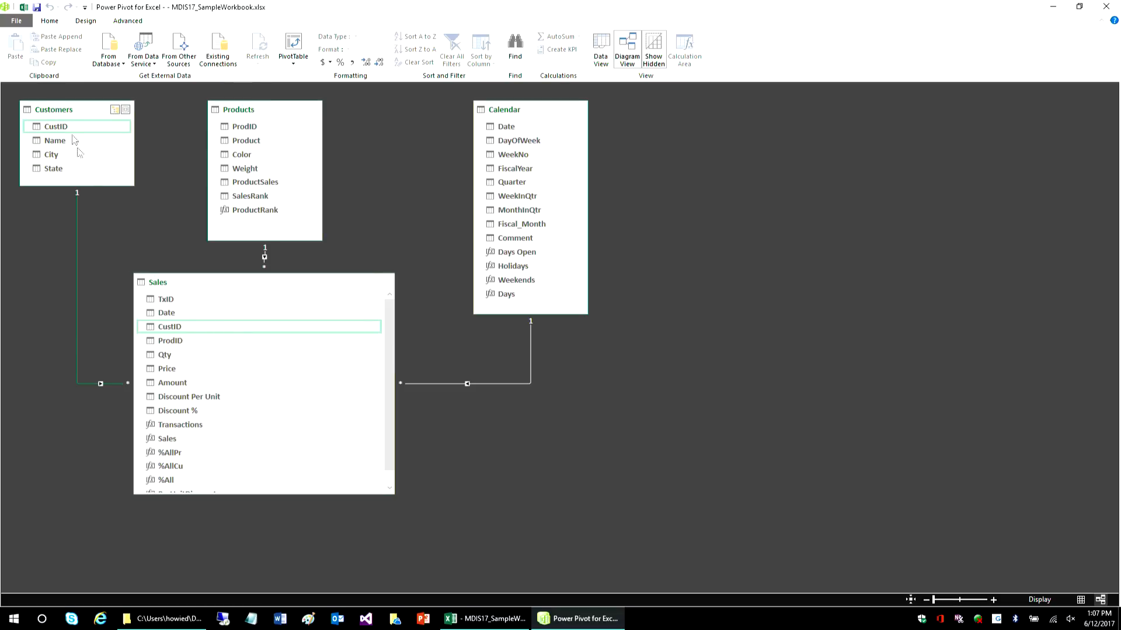
left_click(263, 266)
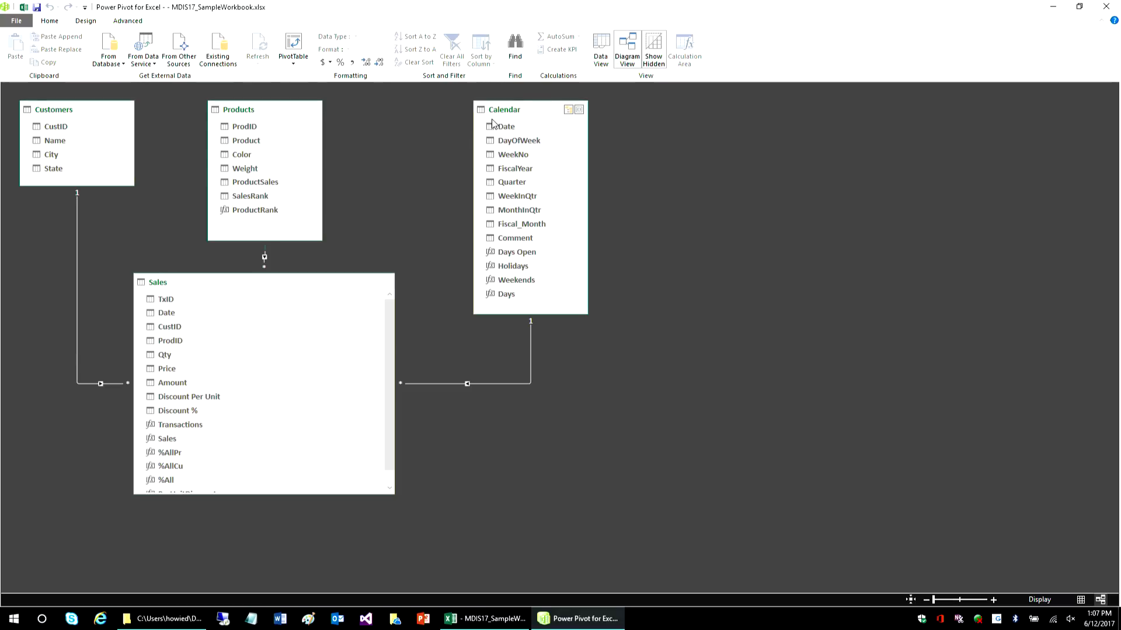
- Switch the model to data view and look through the Customers, Products and Calendar tables
left_click(601, 50)
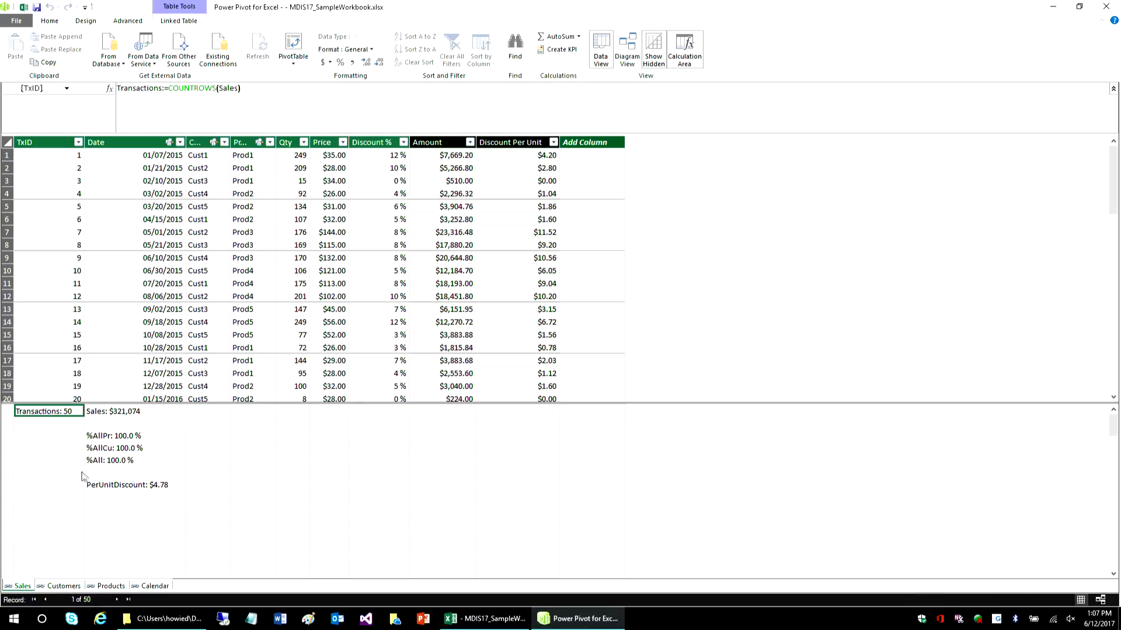
left_click(58, 586)
left_click(109, 587)
left_click(155, 587)
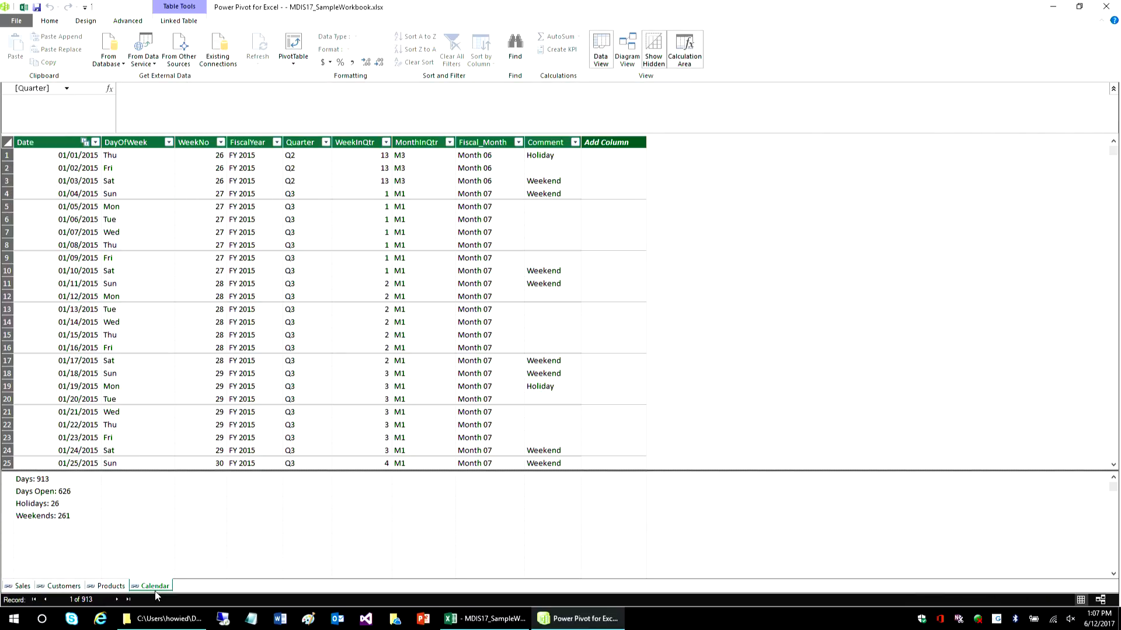
left_click(41, 586)
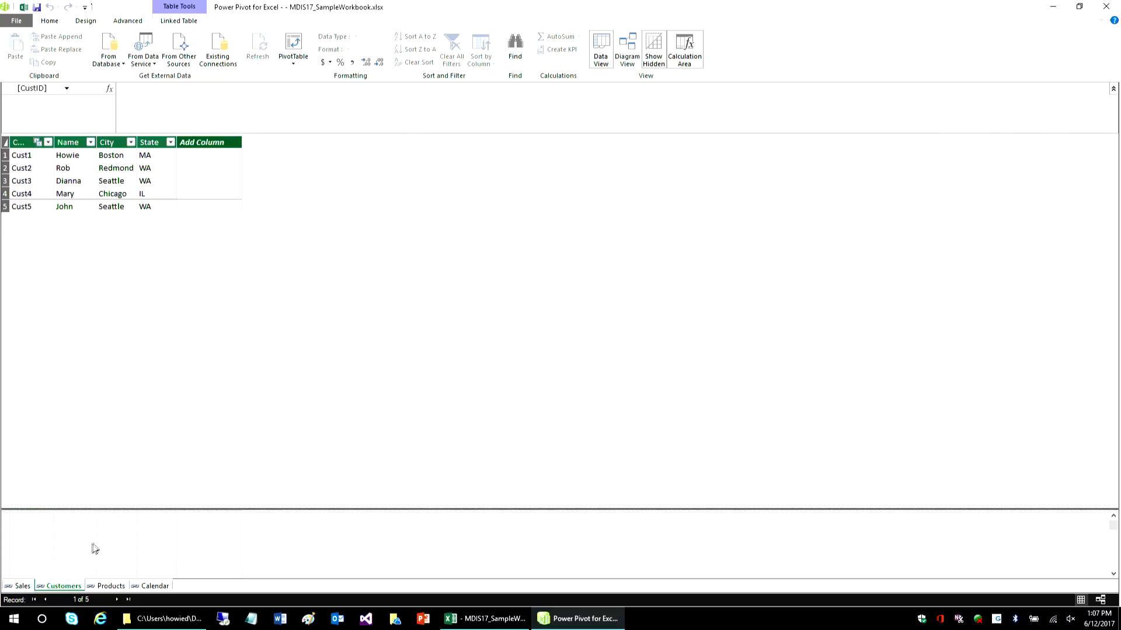
left_click(121, 588)
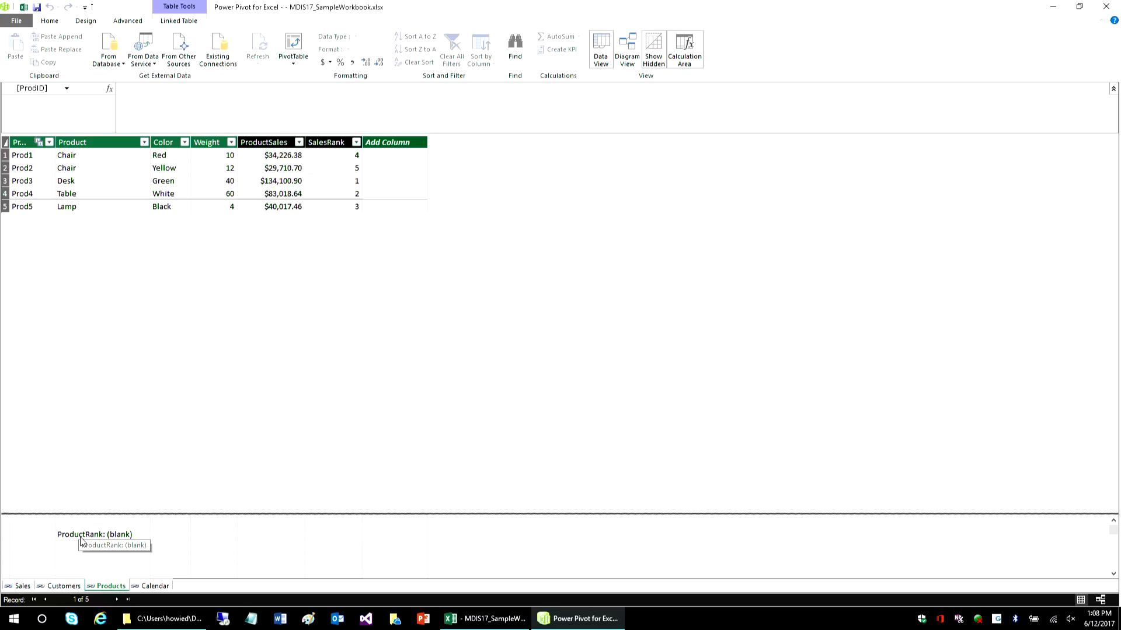
- Return to the Sales table and view the formulas of the Amount and Discount Per Unit calculated columns
left_click(20, 586)
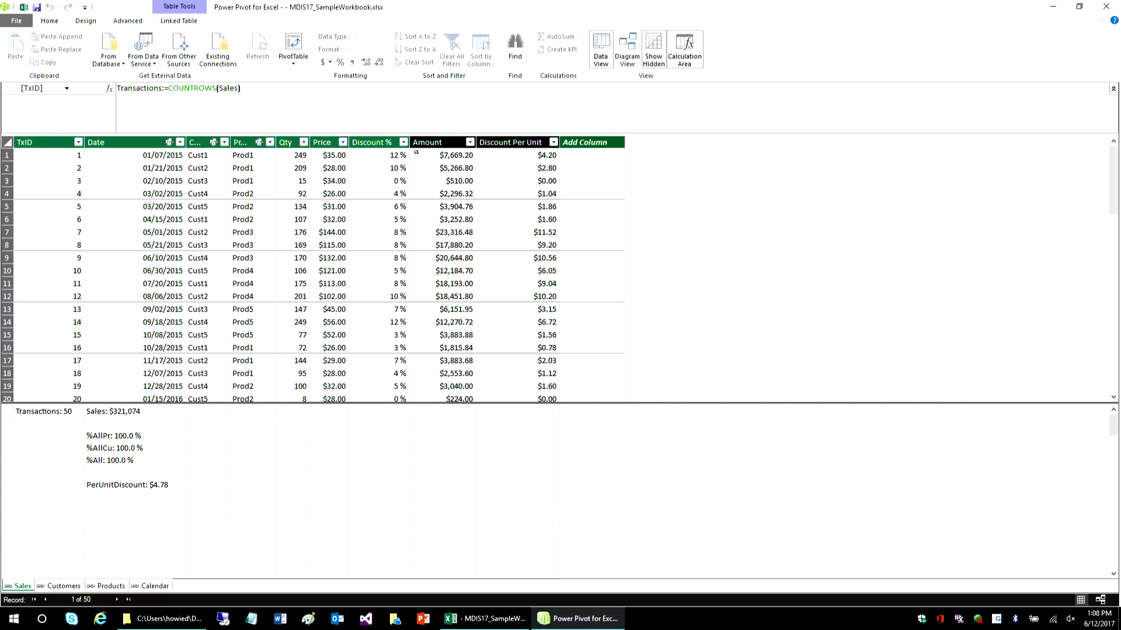
left_click(437, 142)
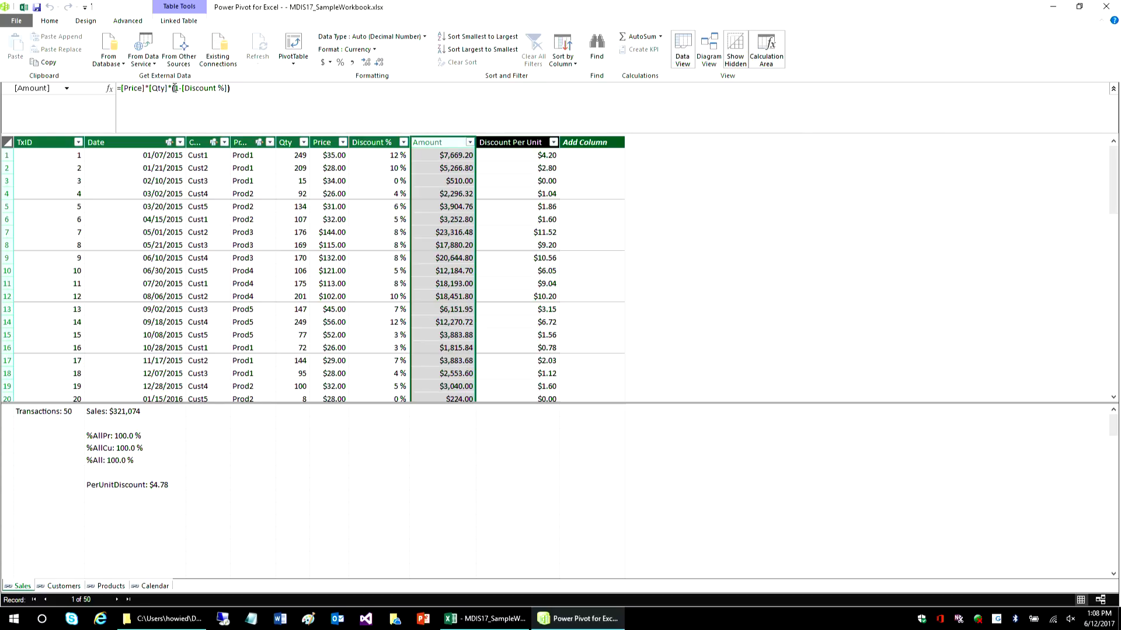
left_click(488, 184)
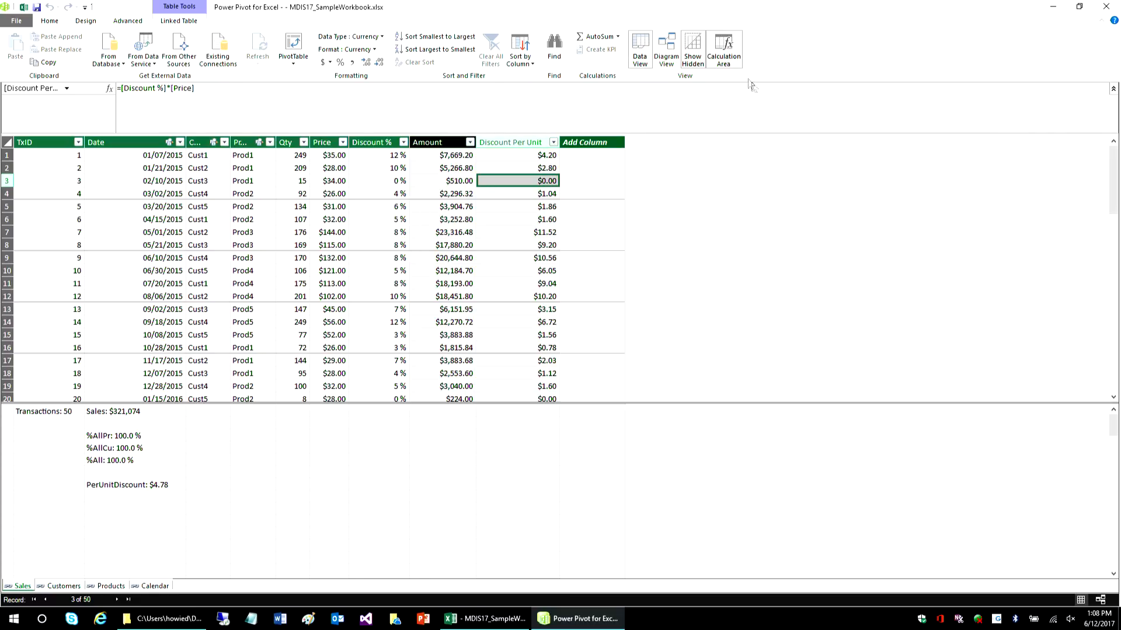
- Hide and show the Sales table's calculation area, and adjust its height to give the data rows more room
left_click(726, 61)
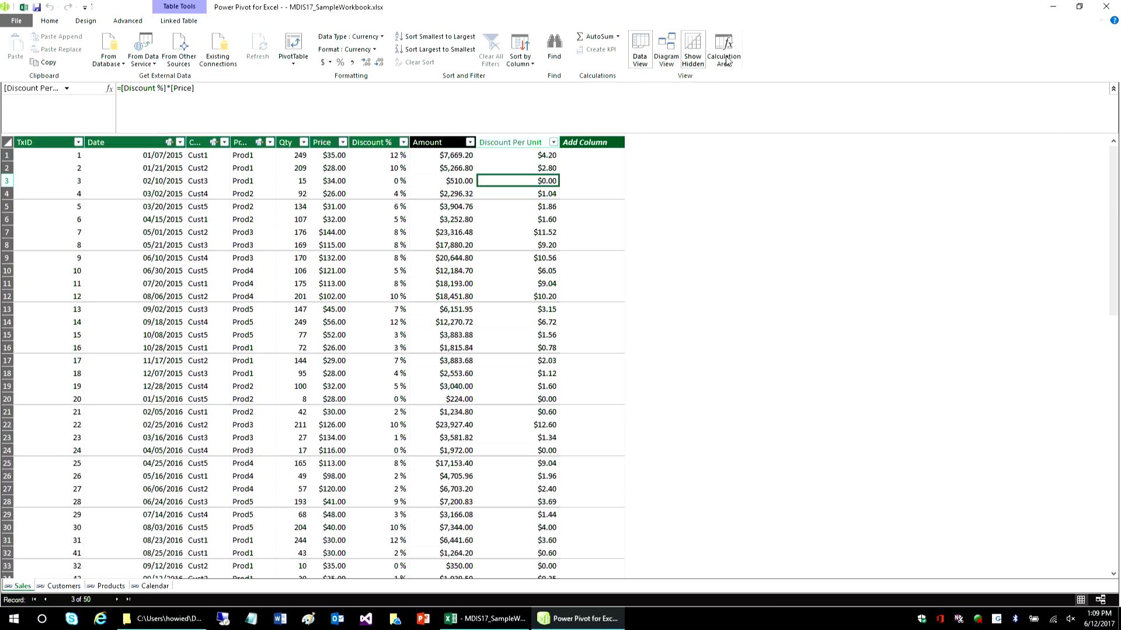
left_click(726, 61)
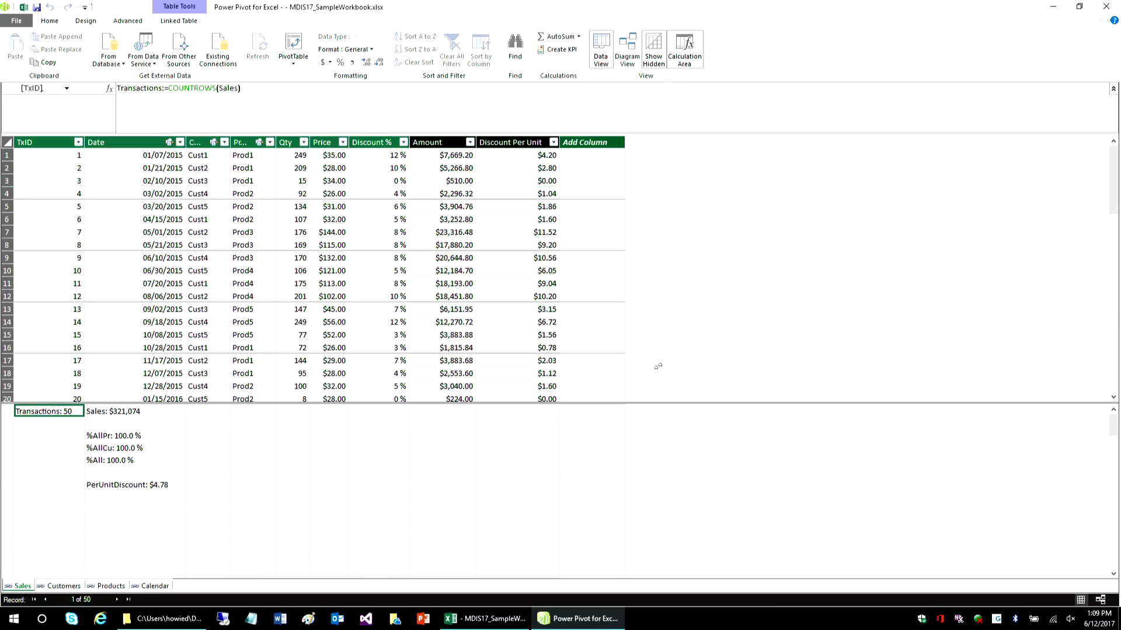
mouse_move(612, 409)
left_mouse_down()
mouse_move(602, 320)
mouse_move(612, 420)
left_mouse_up()
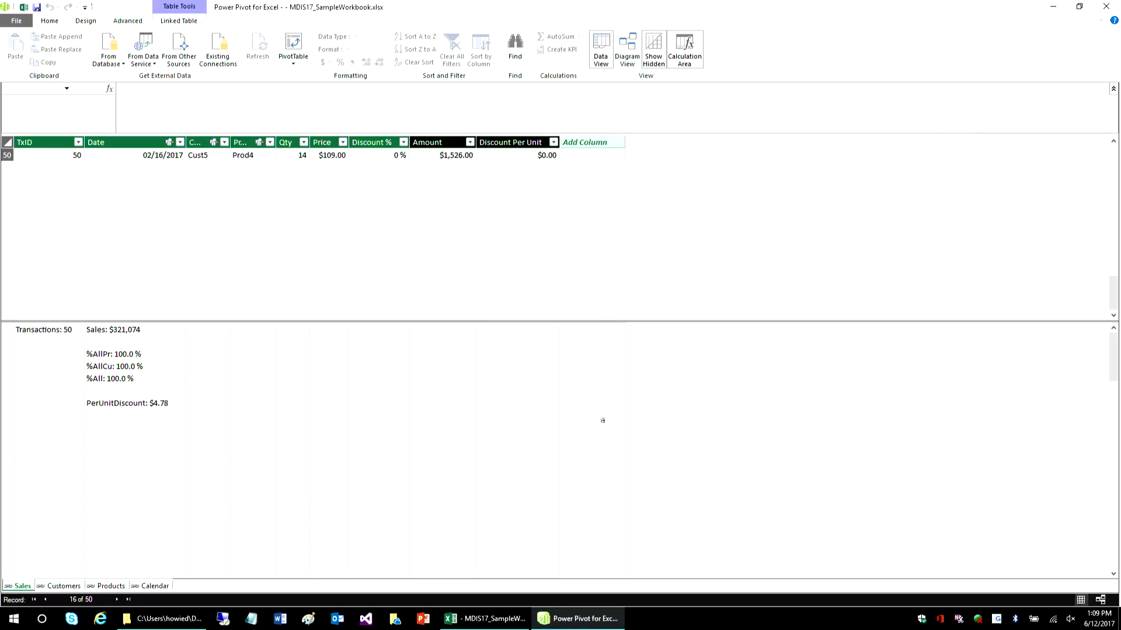
left_click_drag(482, 320, 471, 472)
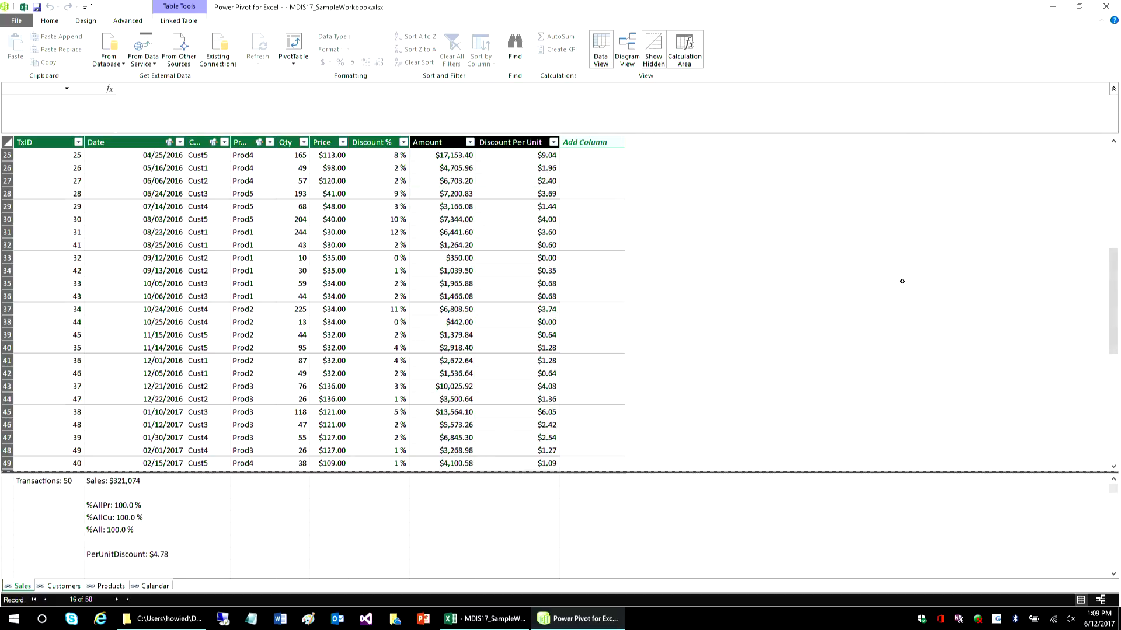
- View the Transactions measure's formula and filter the Sales table's ProdID column to only Prod2 and Prod5
left_click(37, 482)
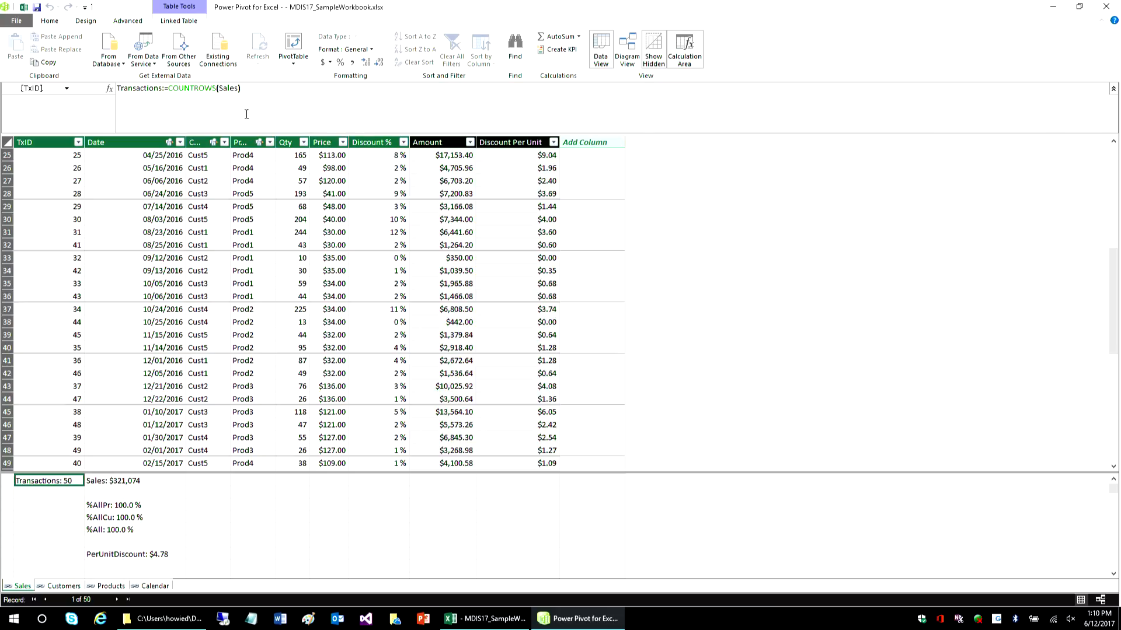
left_click(268, 143)
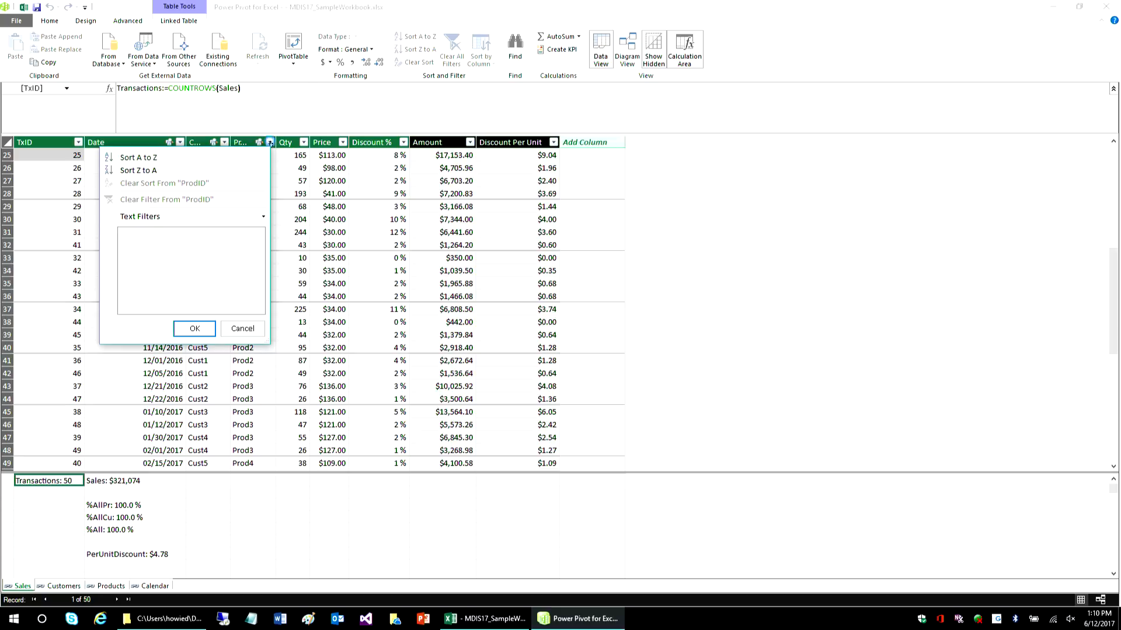
left_click(124, 246)
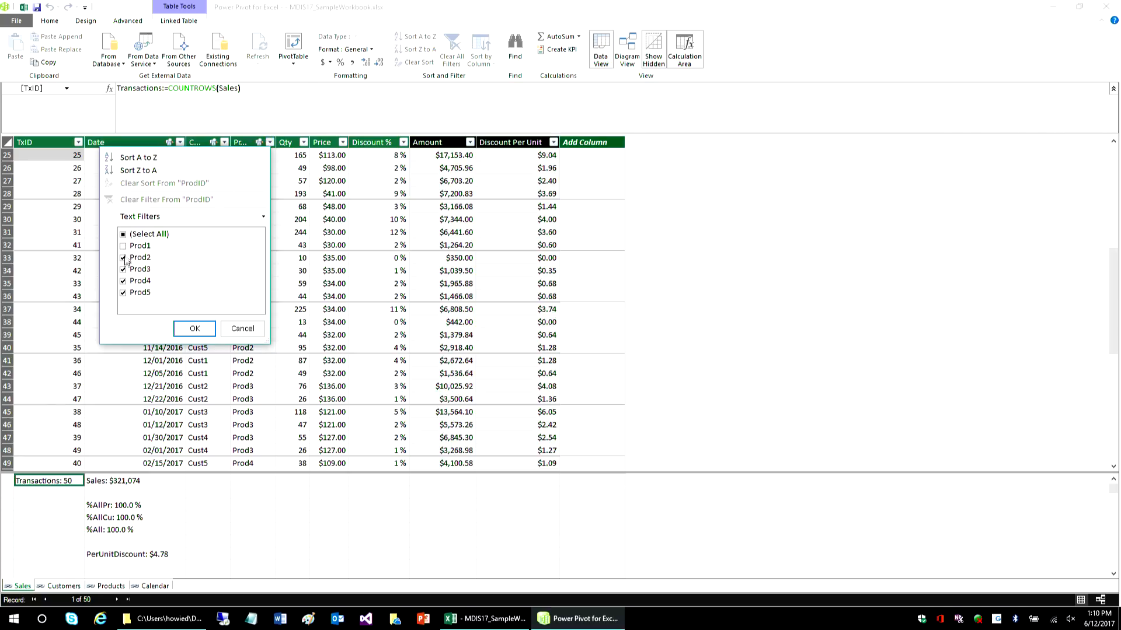
left_click(125, 270)
left_click(123, 282)
left_click(194, 328)
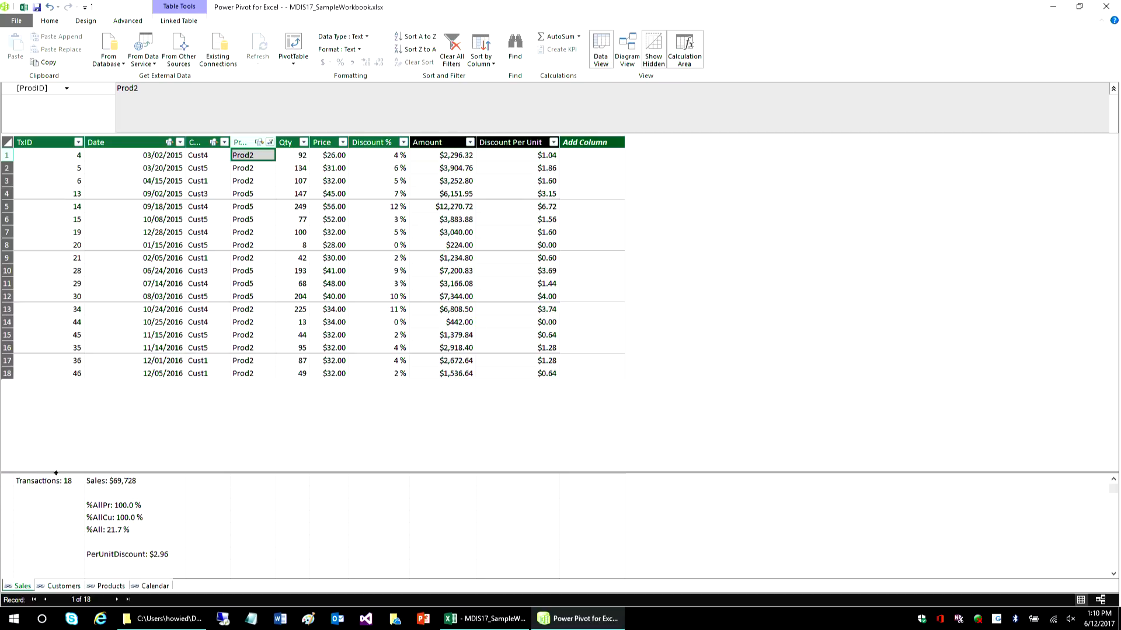
- Switch to the Excel workbook, display the field list for the days PivotTable on the Calendar Pivots sheet and widen it
left_click(23, 8)
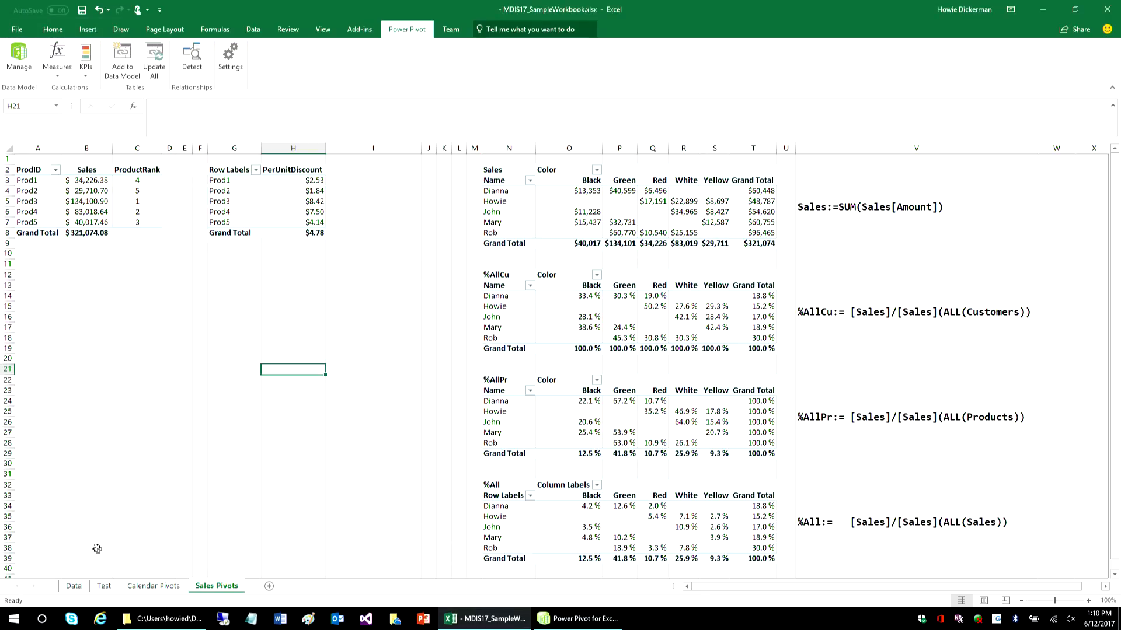
left_click(151, 586)
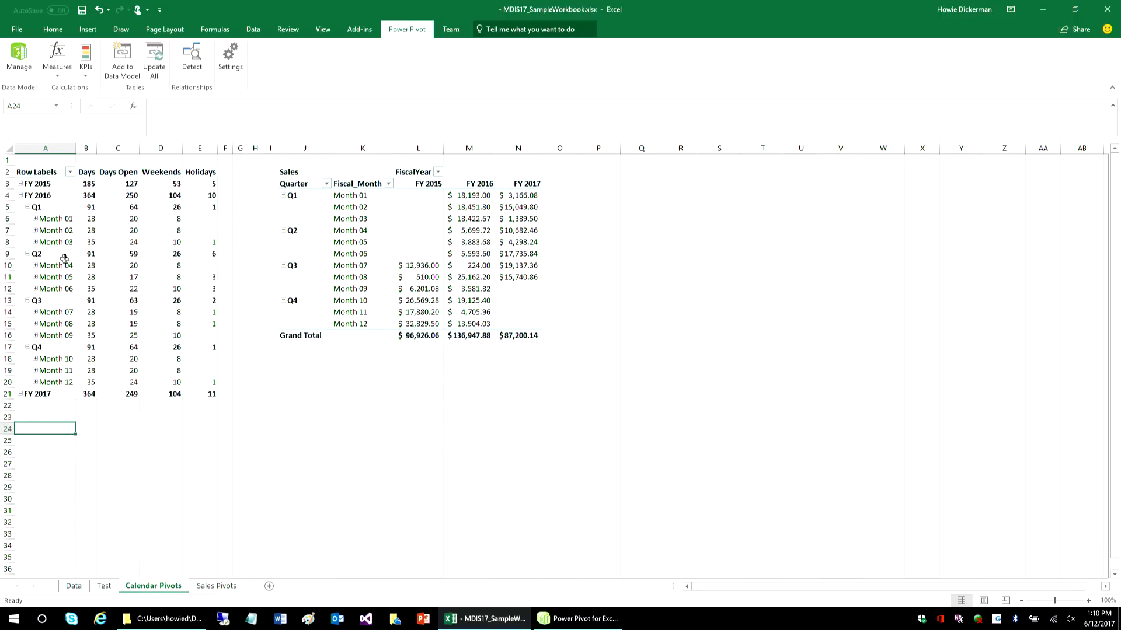
left_click(61, 233)
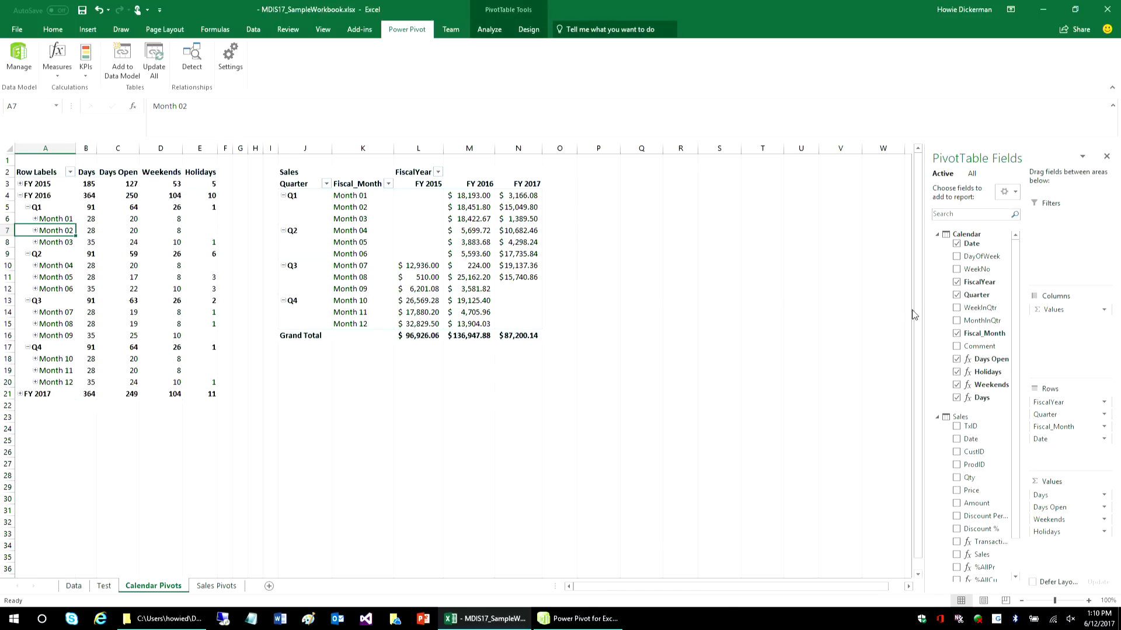
left_click_drag(924, 318, 749, 315)
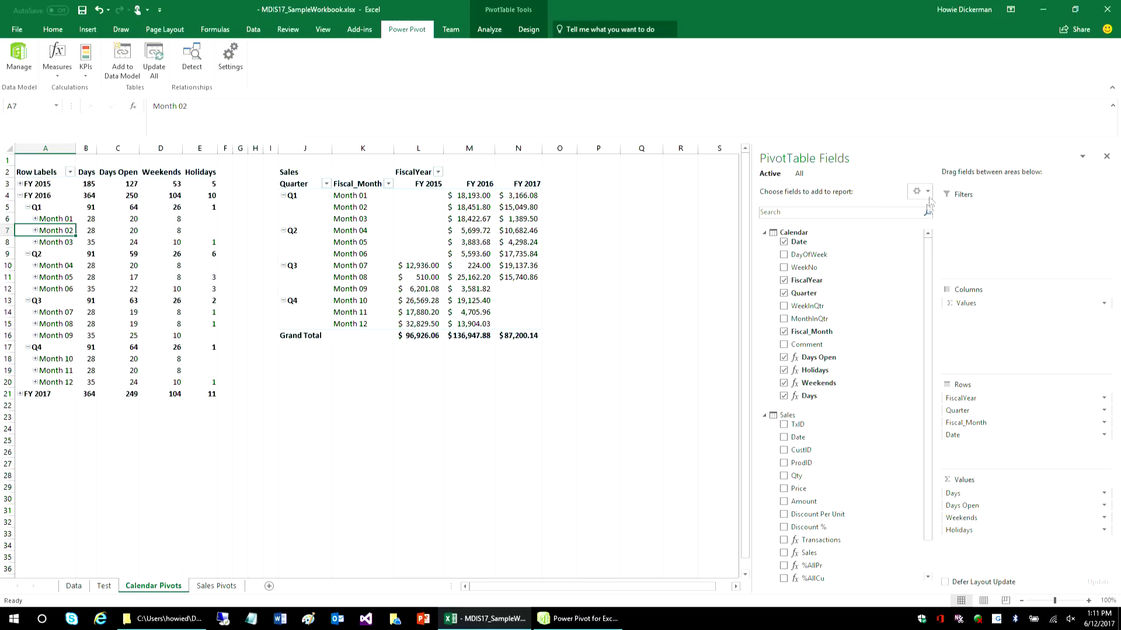
- Try the stacked fields and areas layout for the field list, and return to the side-by-side layout
left_click(927, 192)
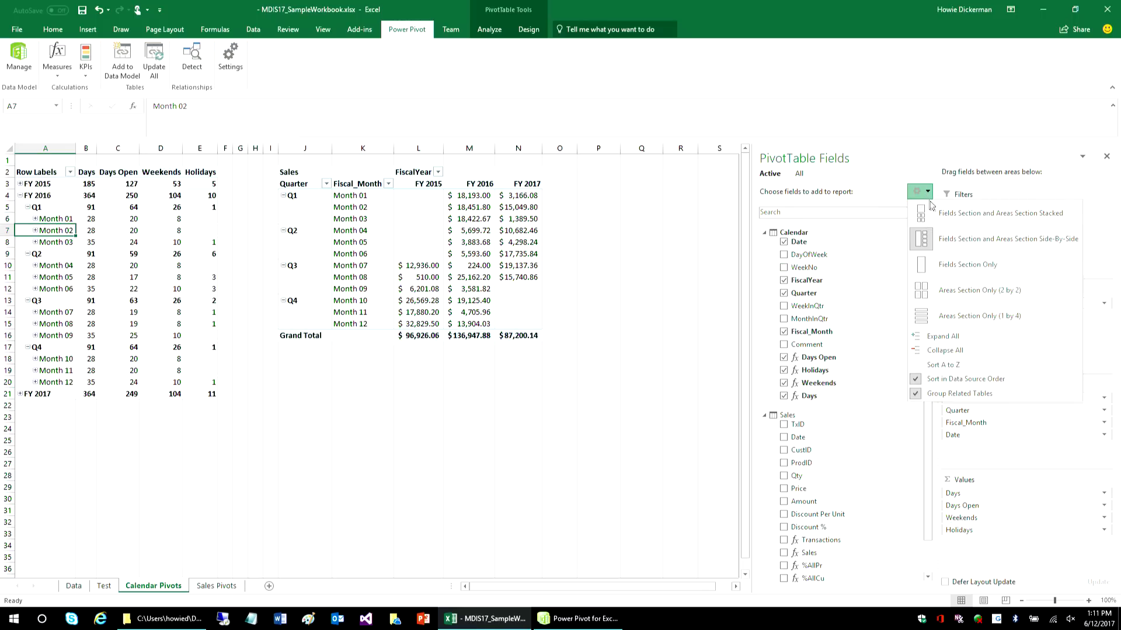
left_click(953, 213)
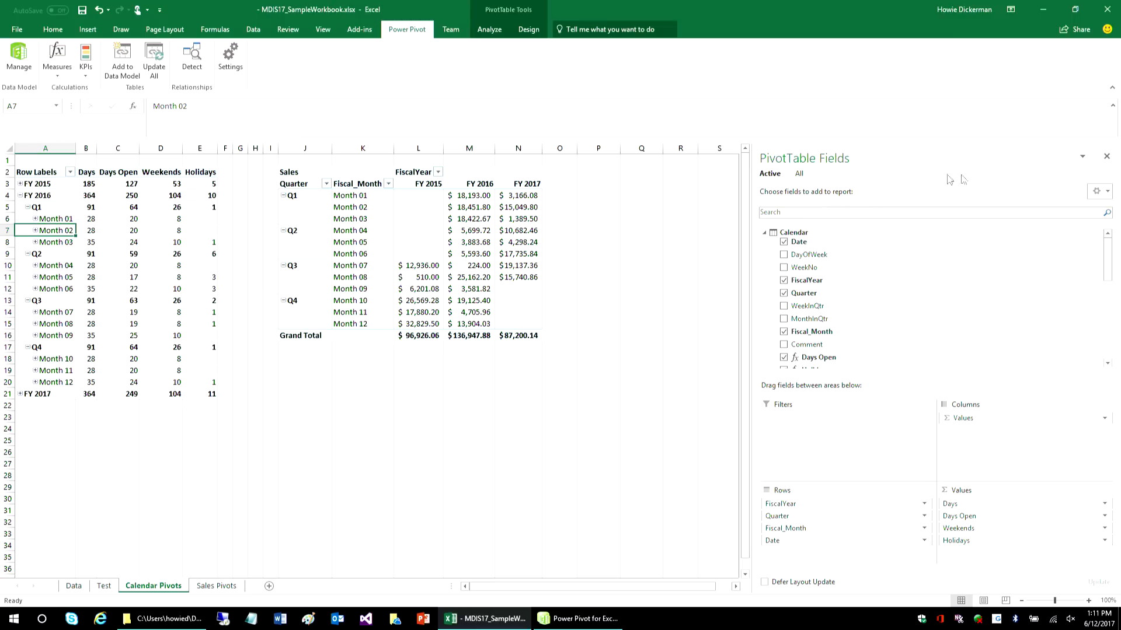
left_click(1105, 191)
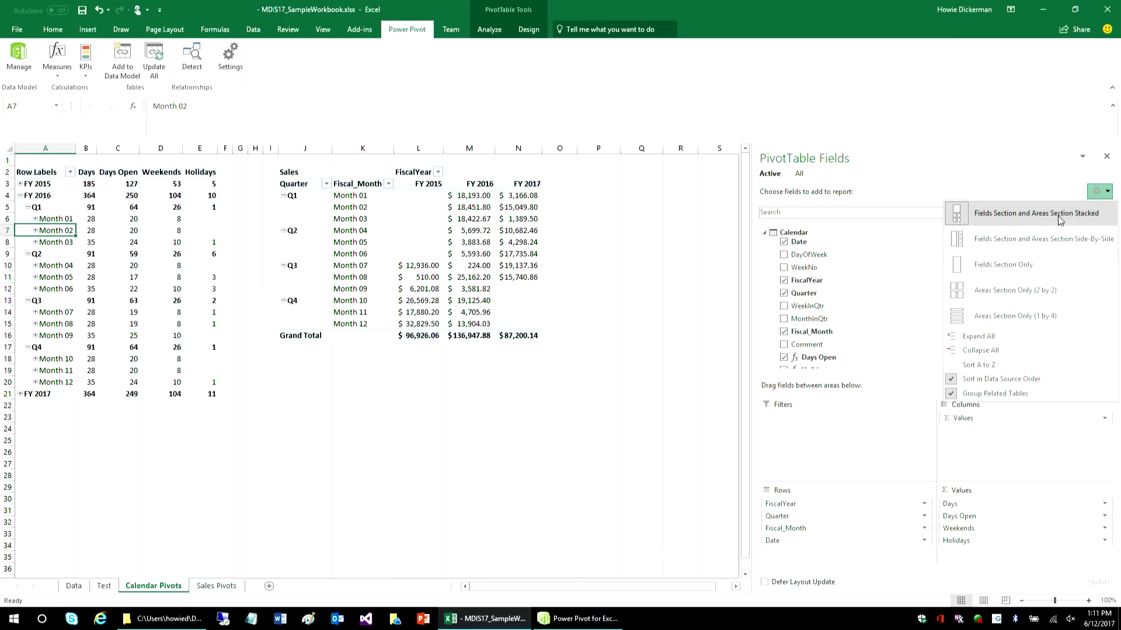
left_click(1030, 240)
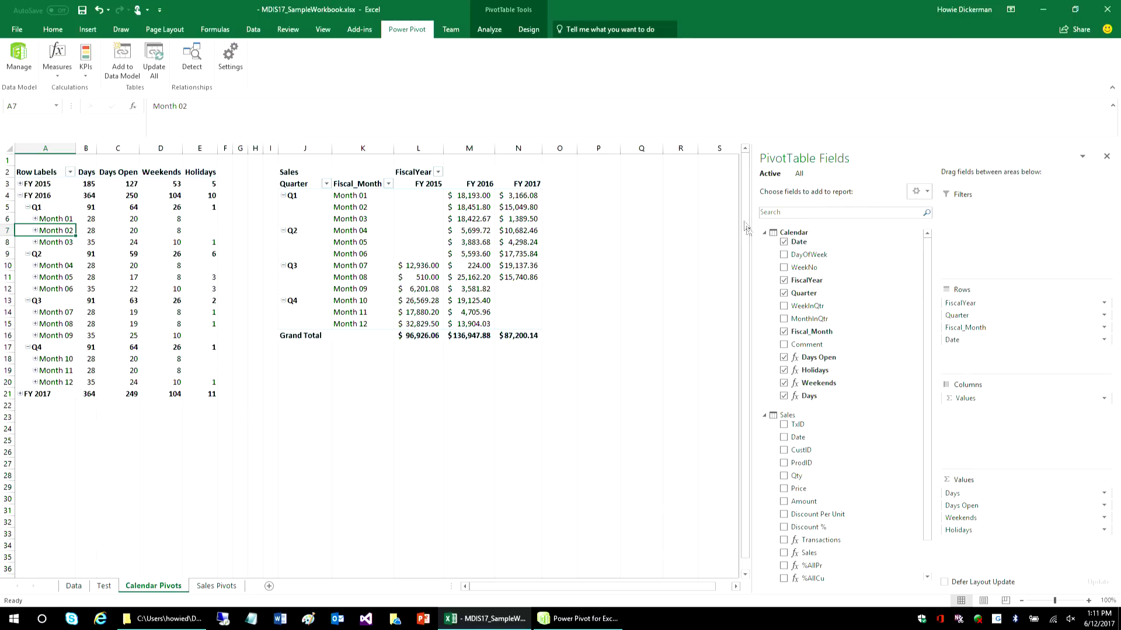
- Collapse the Calendar and Sales tables in the field list and show all tables of the data model
left_click(764, 233)
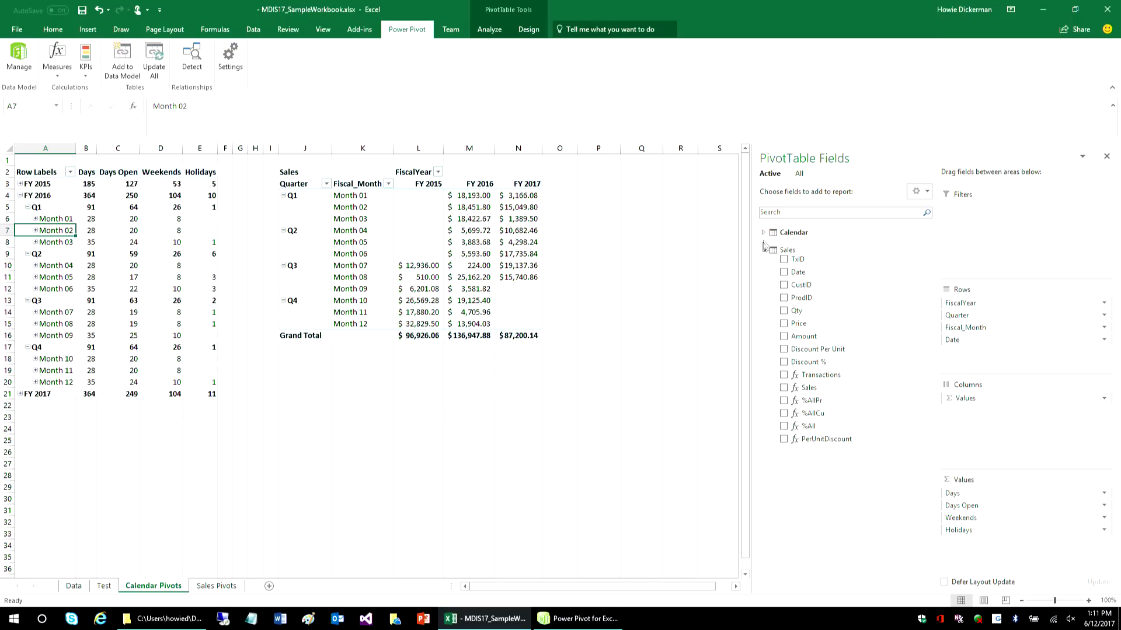
left_click(764, 250)
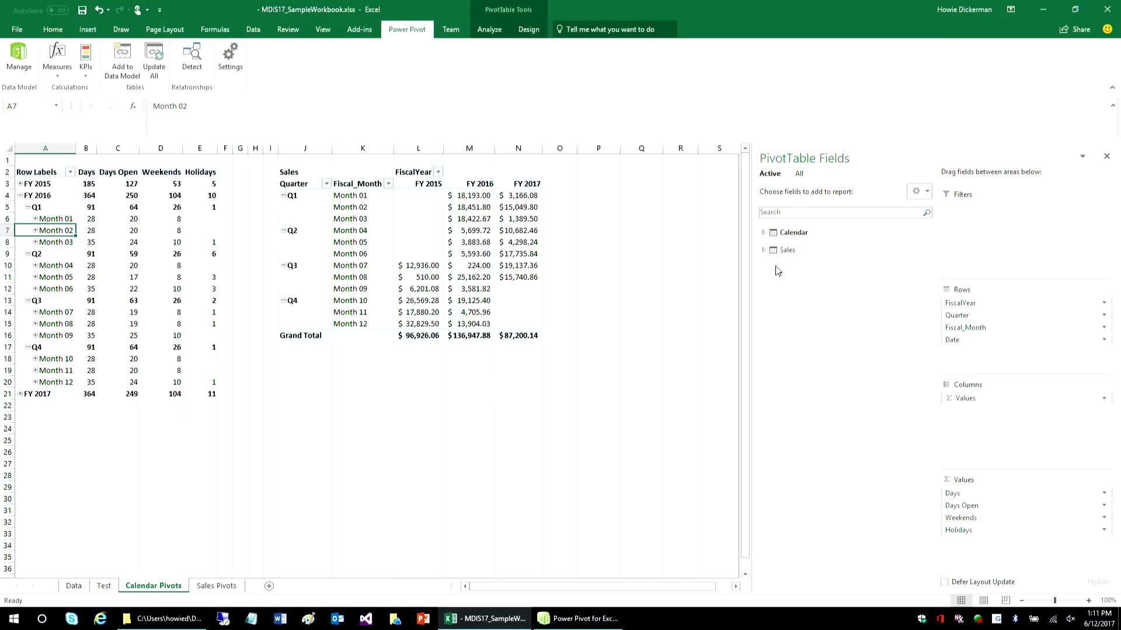
left_click(799, 174)
left_click(770, 173)
left_click(799, 176)
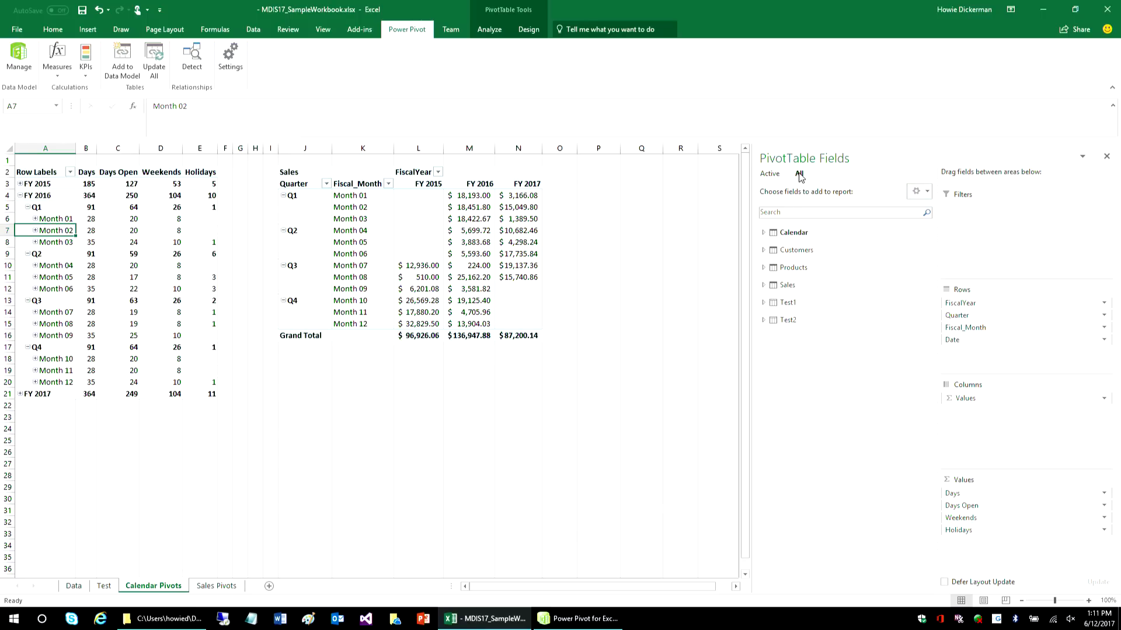
- Expand the Customers and Products tables in the PivotTable field list to examine their fields
left_click(768, 250)
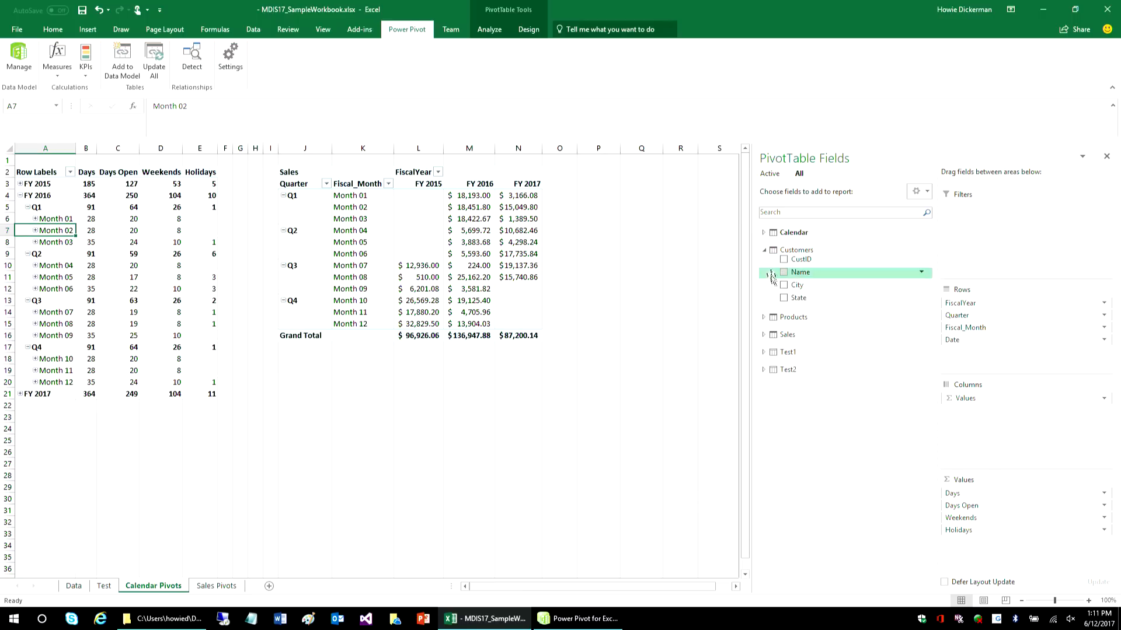
left_click(763, 319)
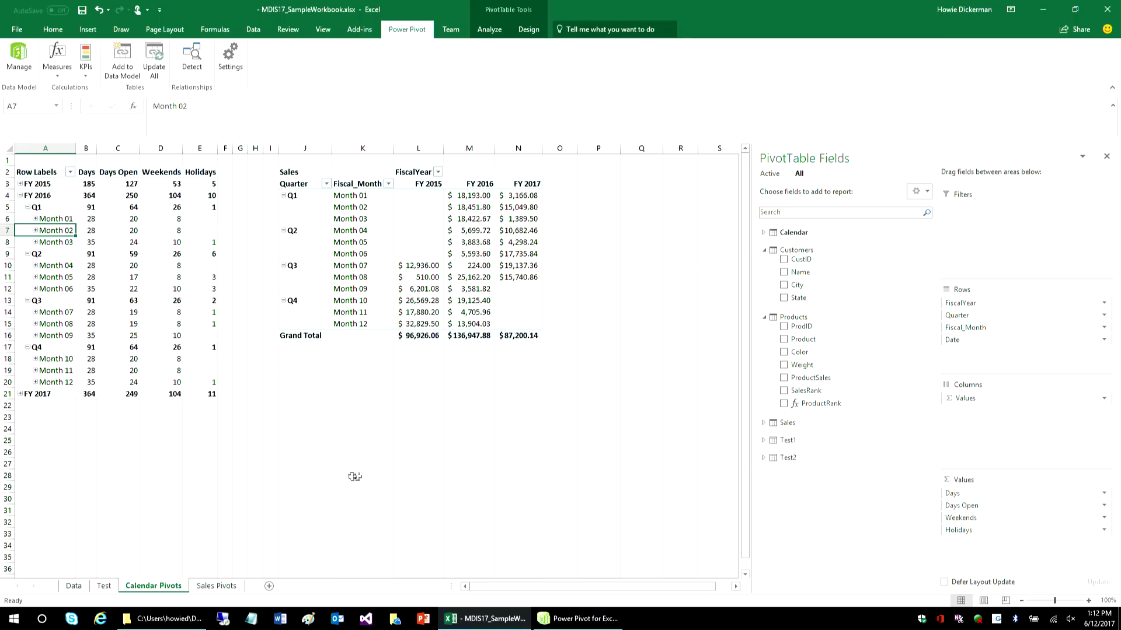
- Examine the two tables on the Test sheet, selecting a date in the transactions table and FY 2017's Month 01 value in the sales table
left_click(107, 587)
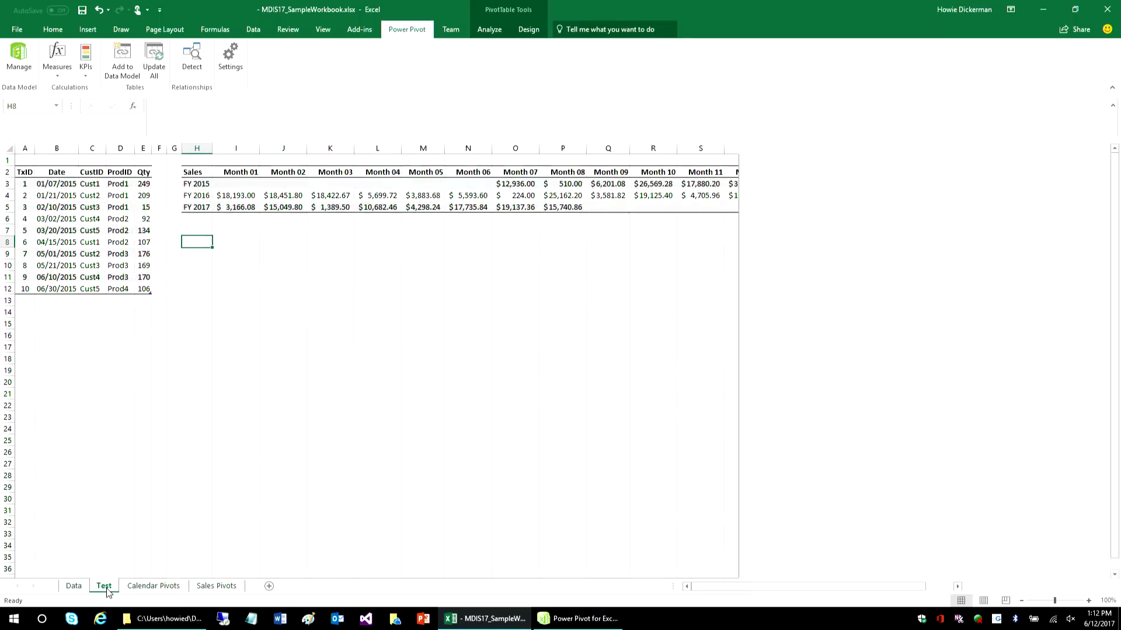
left_click(53, 205)
left_click(249, 206)
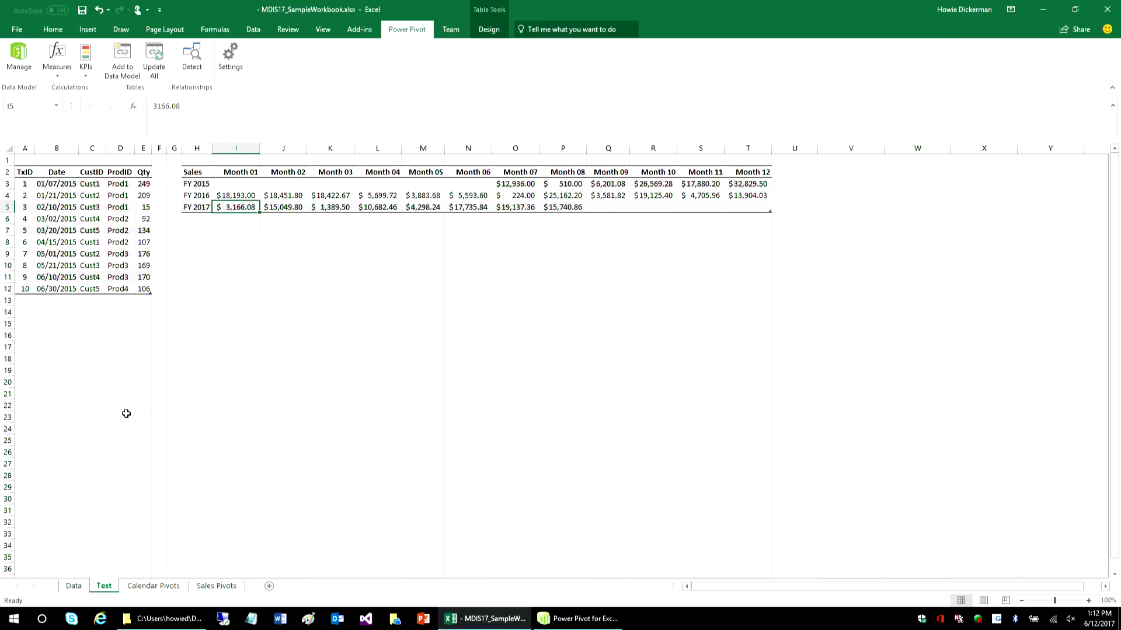
- Return to the Calendar Pivots sheet and open the workbook's data model in the Power Pivot window
left_click(133, 586)
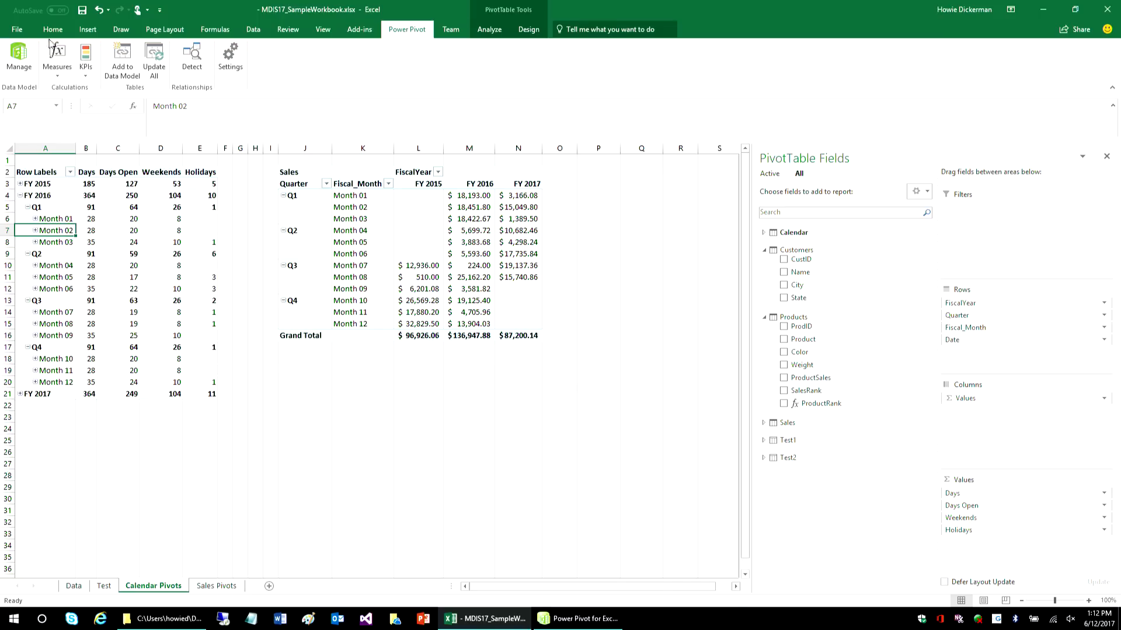
left_click(19, 55)
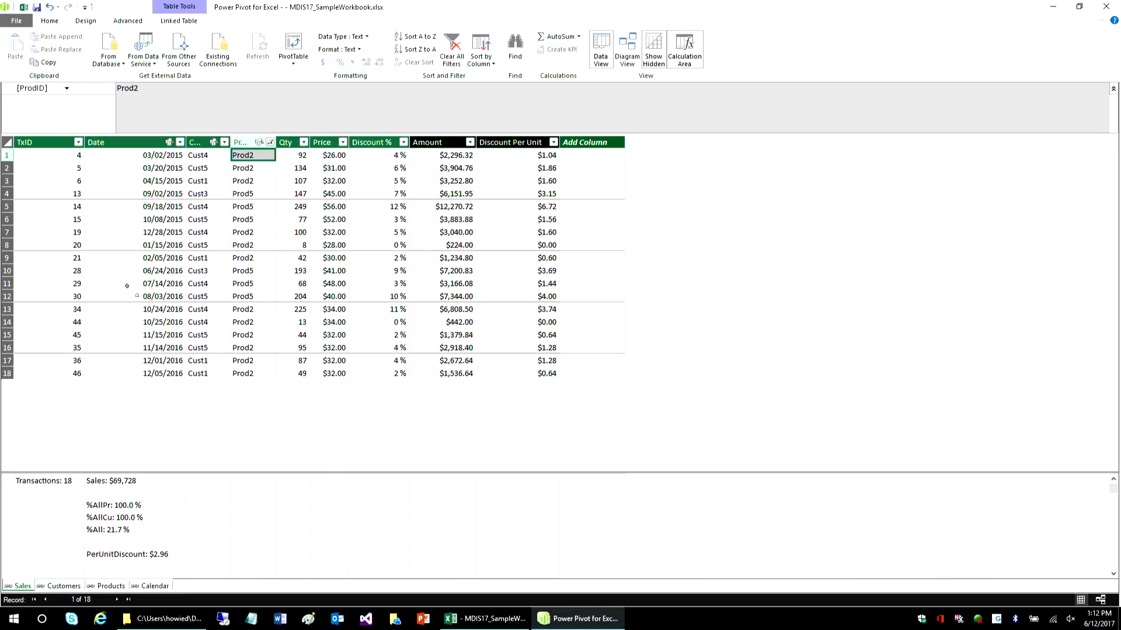
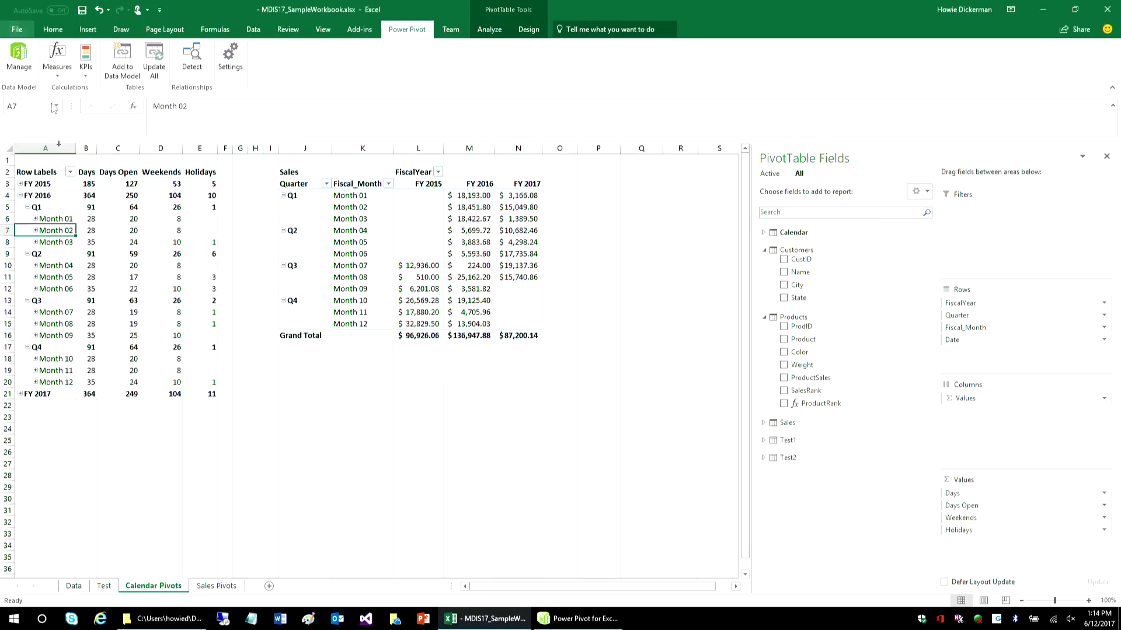
- Check the name assigned to the transactions table on the Test sheet
left_click(105, 586)
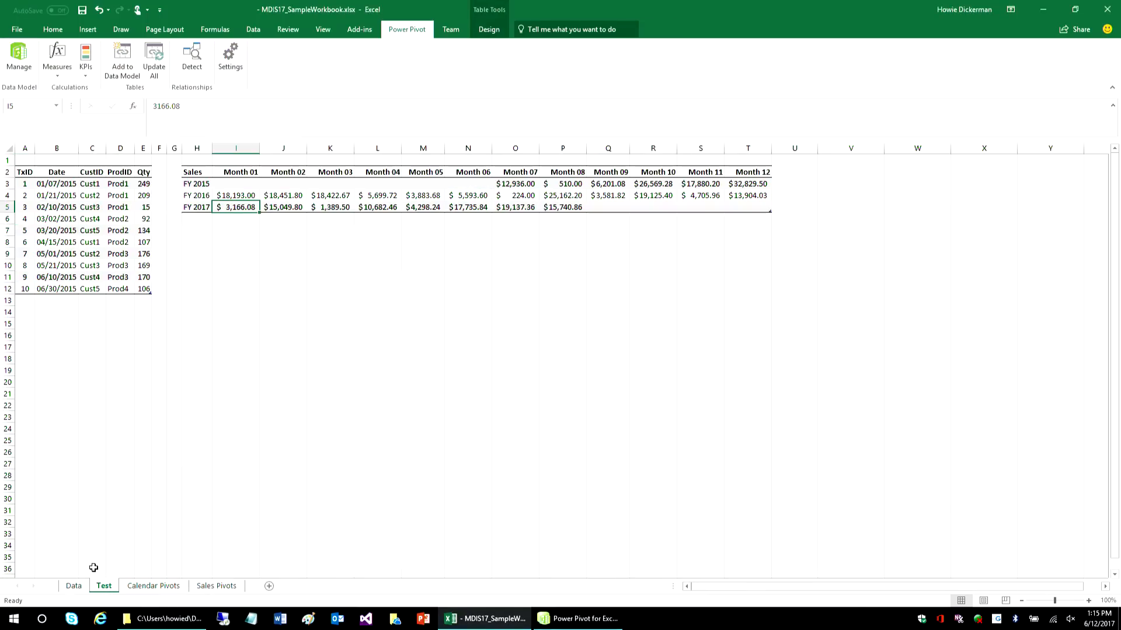
left_click(90, 231)
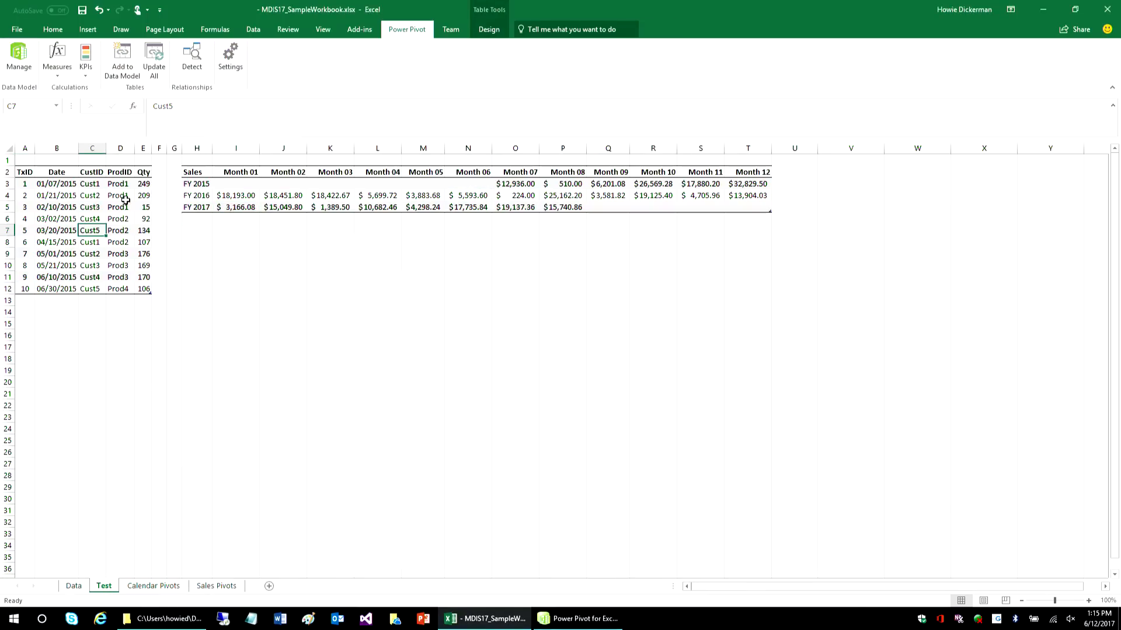
left_click(486, 31)
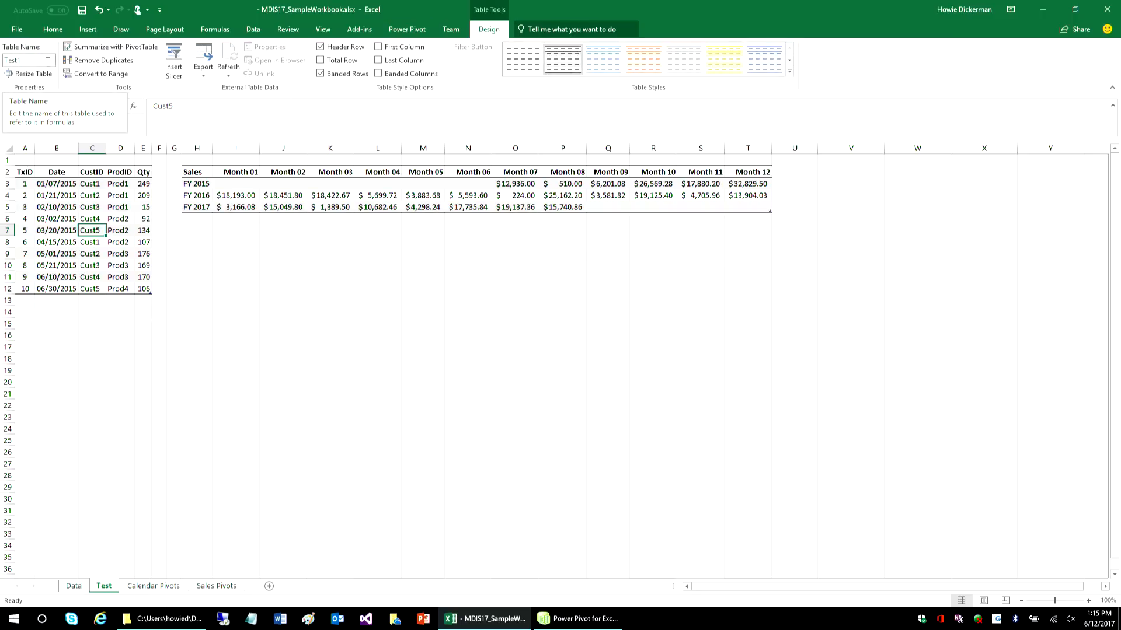
- Arrange the workbook and the Power Pivot window side by side
left_click(408, 30)
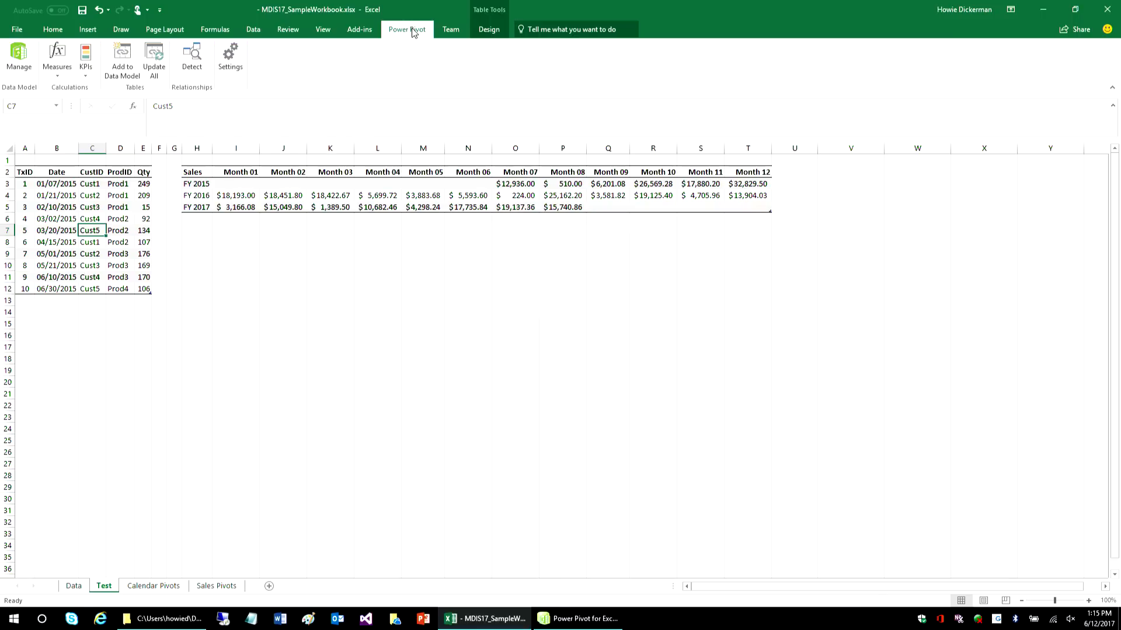
key("super+Left")
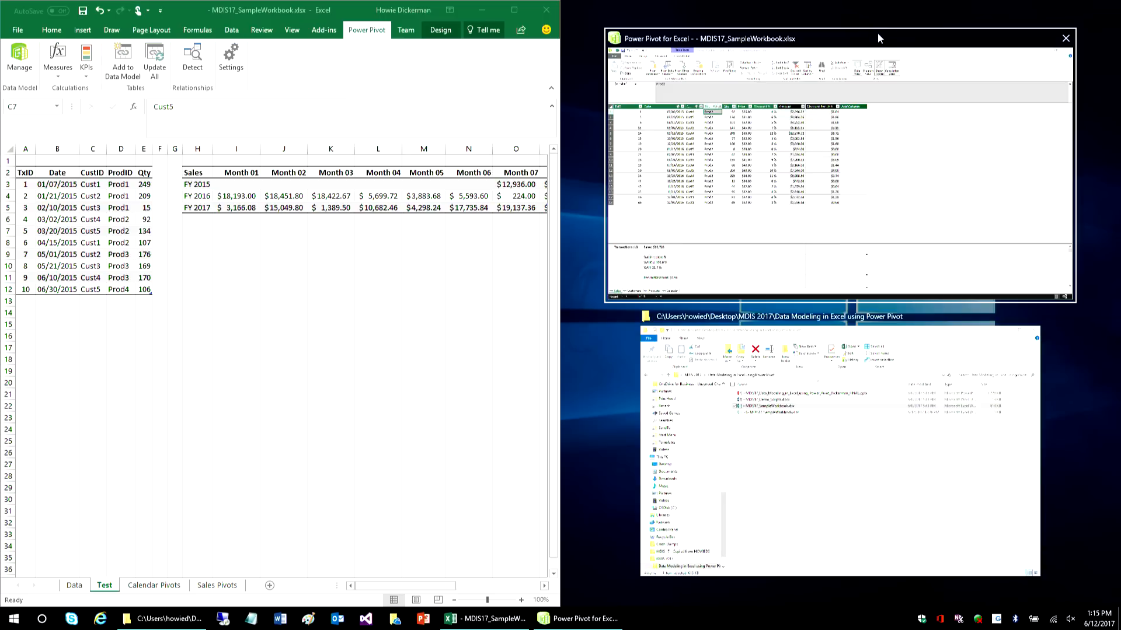
left_click(963, 190)
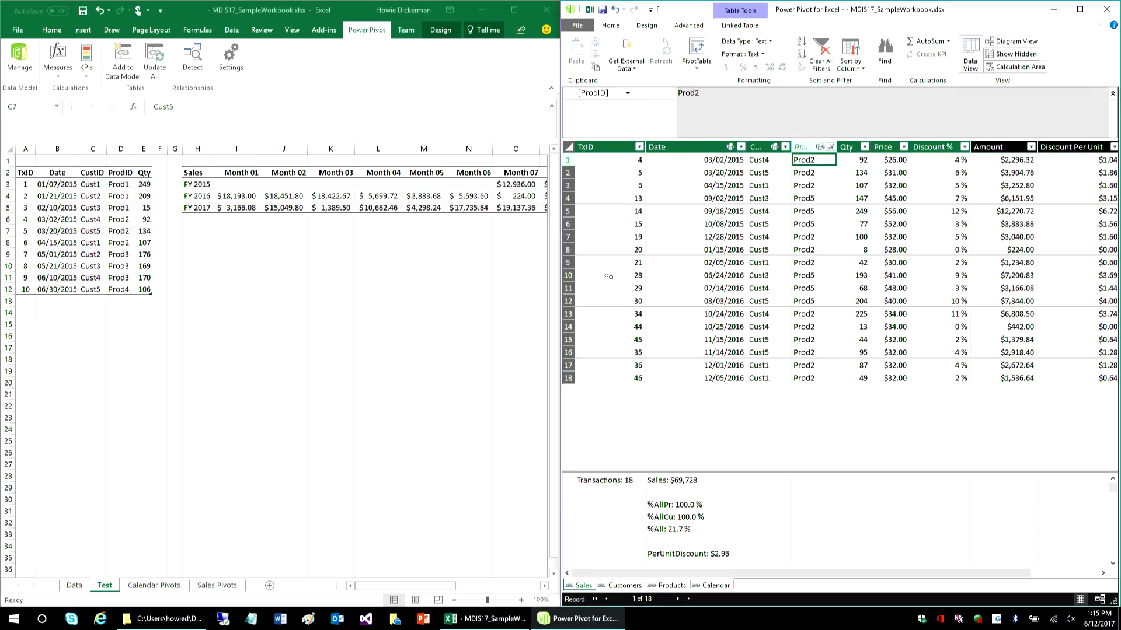
- Add the Test sheet's transactions table to the data model and return to the workbook to receive the change
left_click(85, 217)
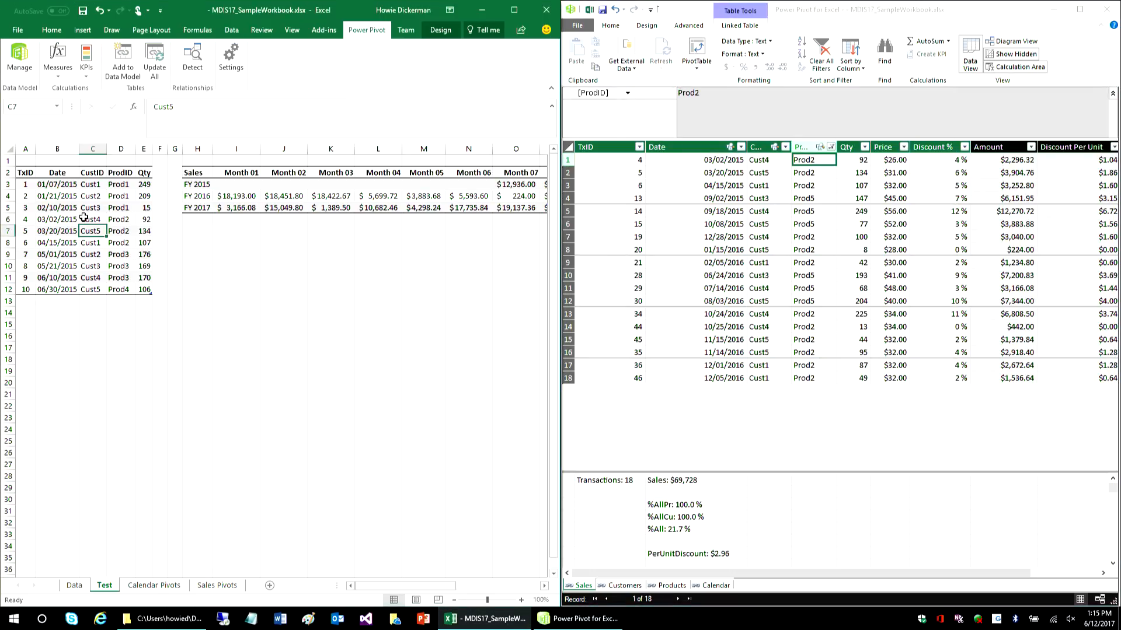
left_click(118, 70)
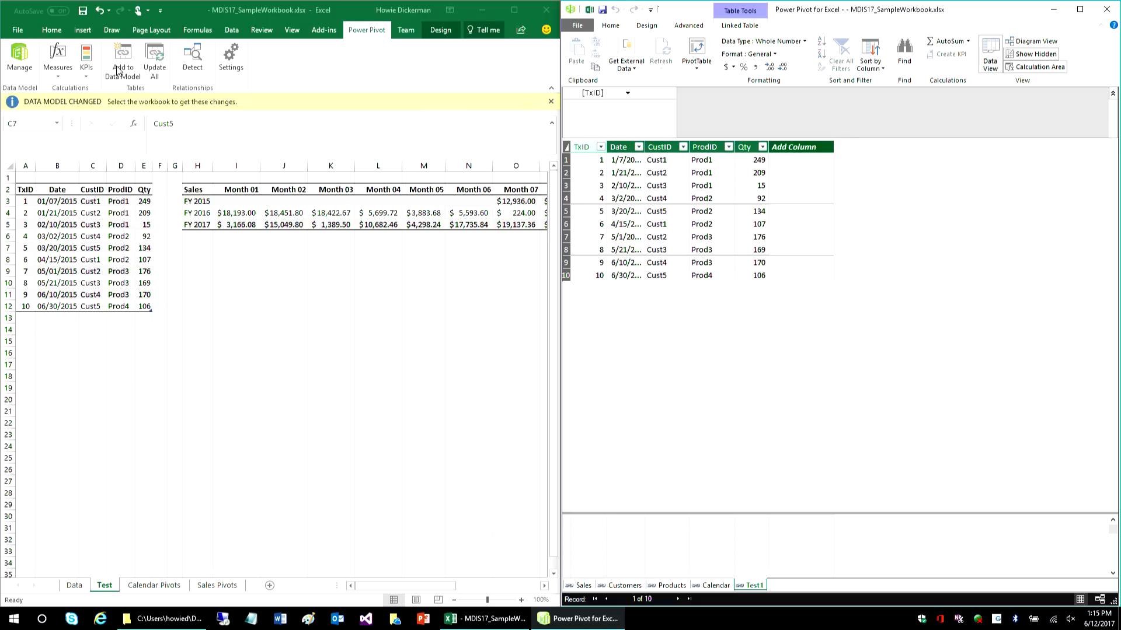
left_click(211, 255)
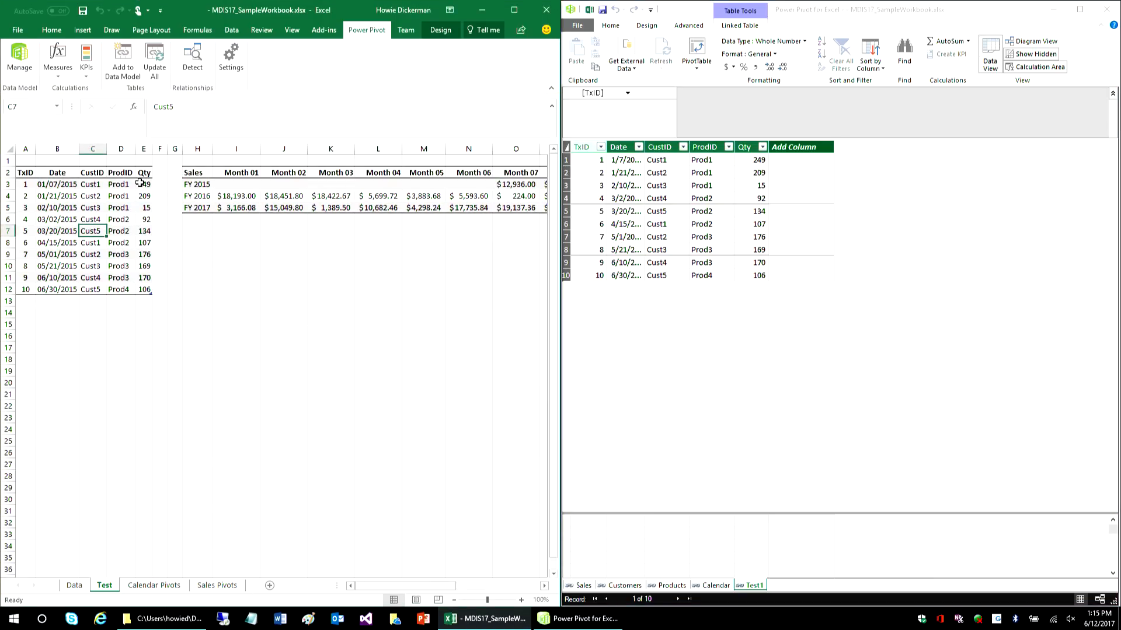
- Set the Qty of transactions 3 to 6 to 1111, 2222, 3333 and 4444, and update the linked table in Power Pivot
left_click(143, 208)
type("1111")
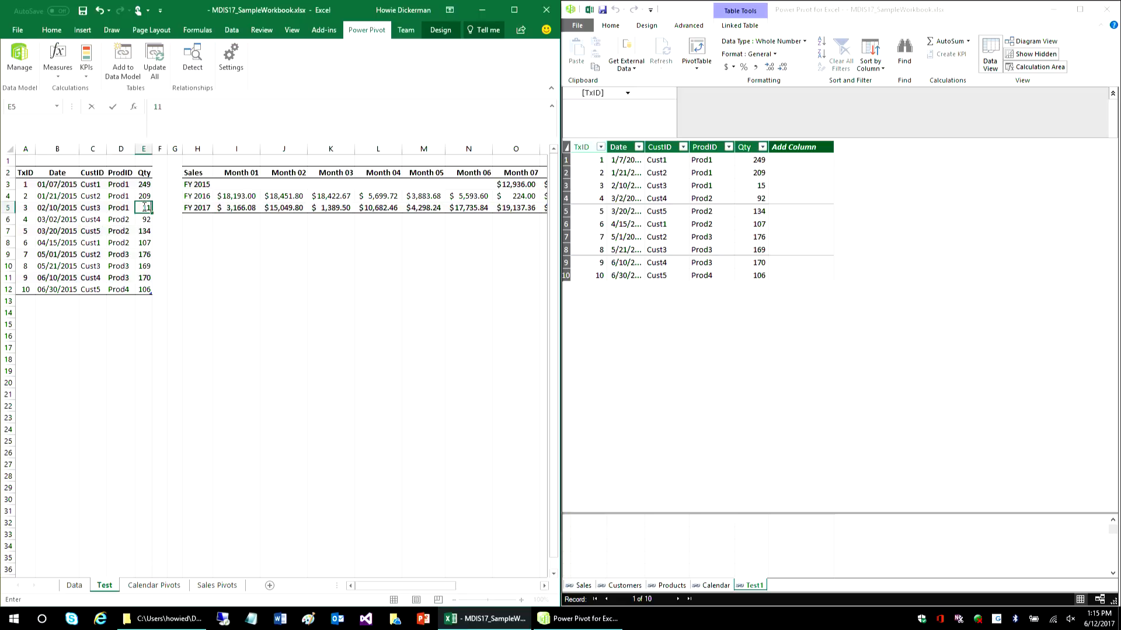
key("Return")
type("2222")
key("Return")
type("3333")
key("Return")
type("4444")
key("Return")
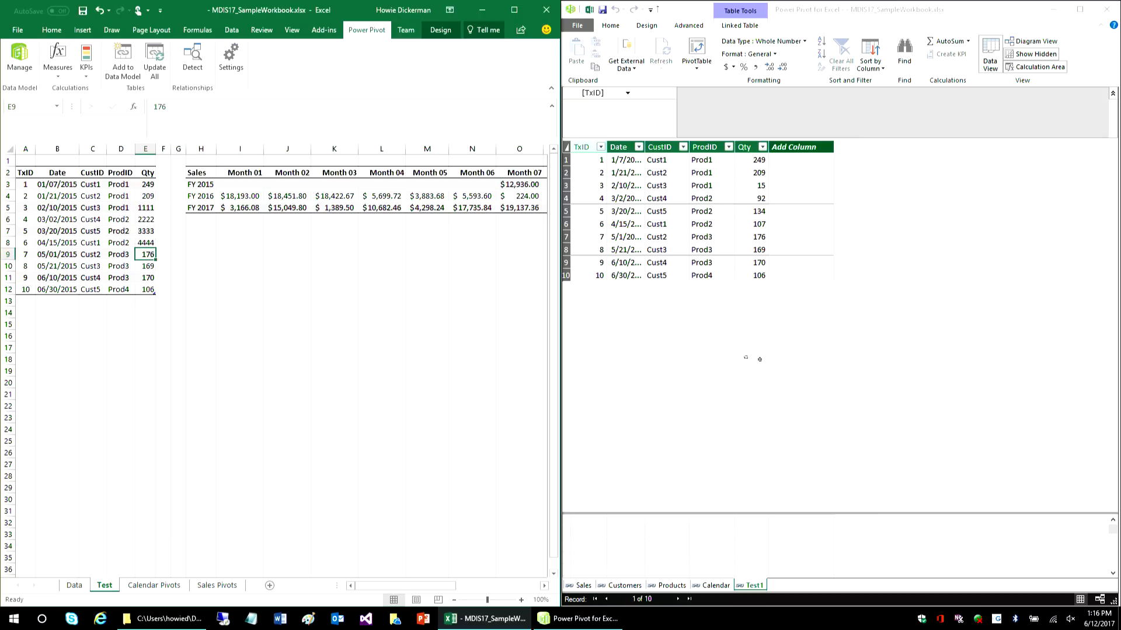
left_click(738, 355)
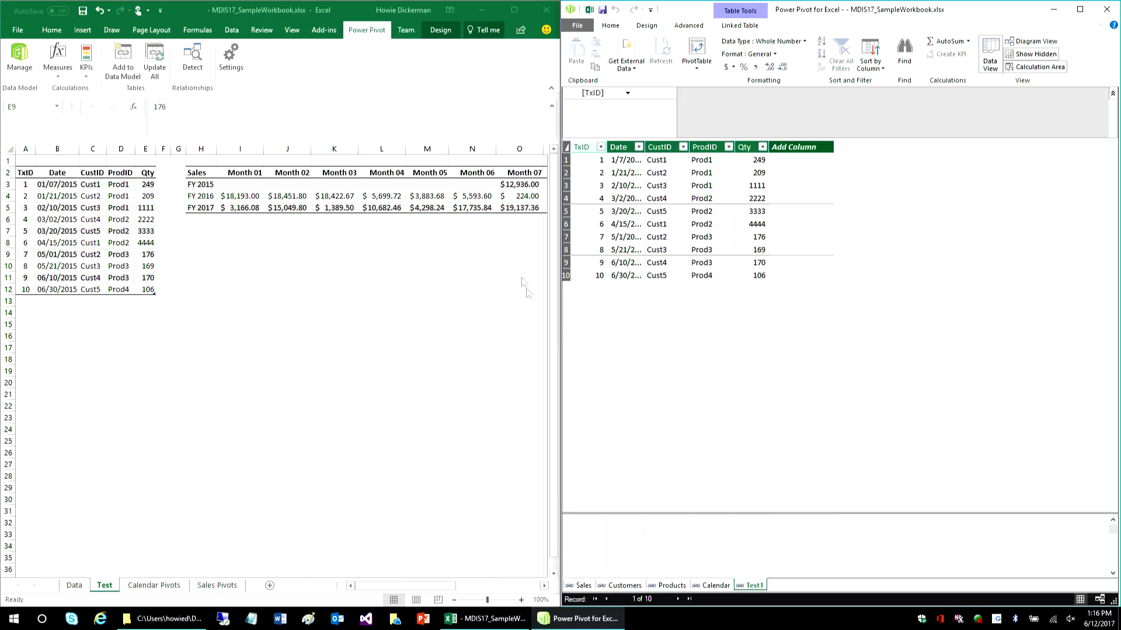
- Widen the workbook window and create a query from the monthly sales table on the Test sheet
left_click(387, 186)
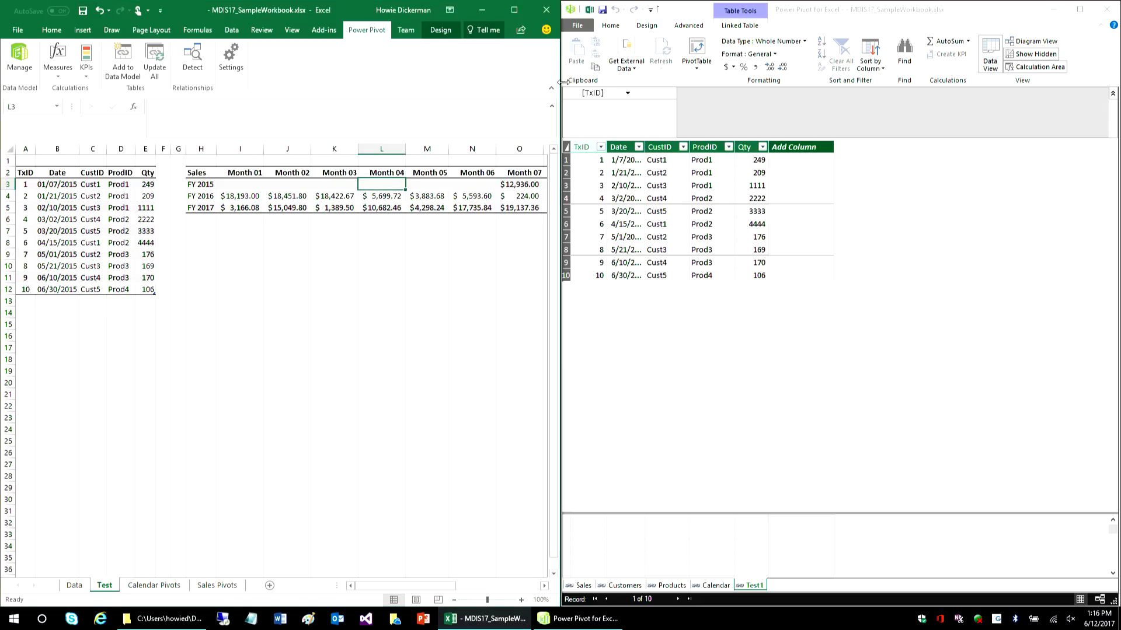
left_click_drag(562, 73, 810, 73)
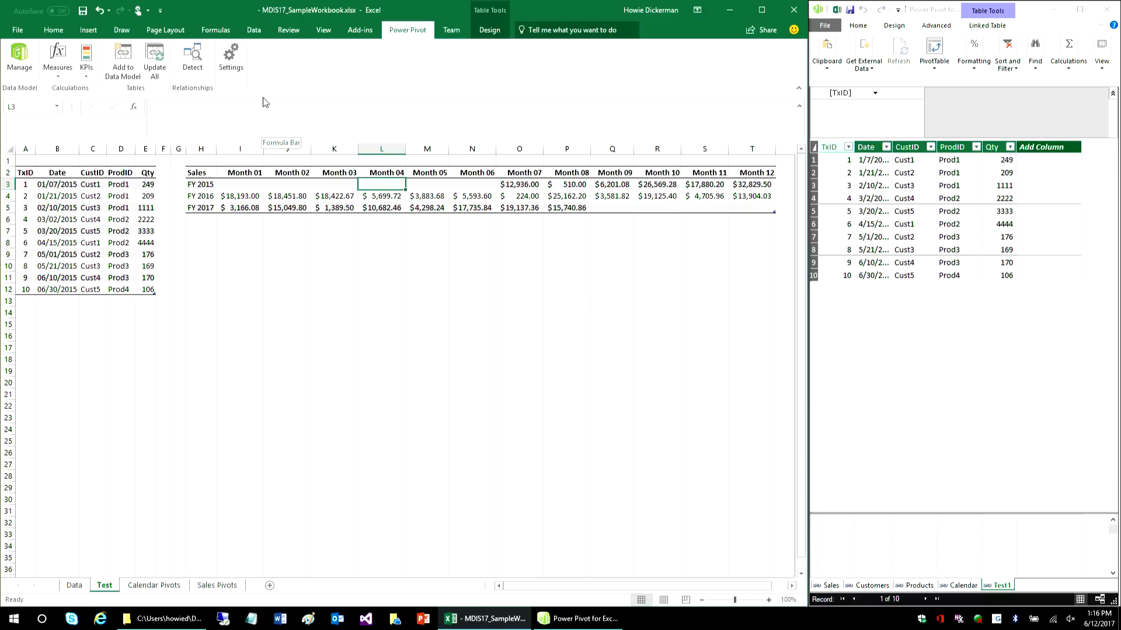
left_click(255, 29)
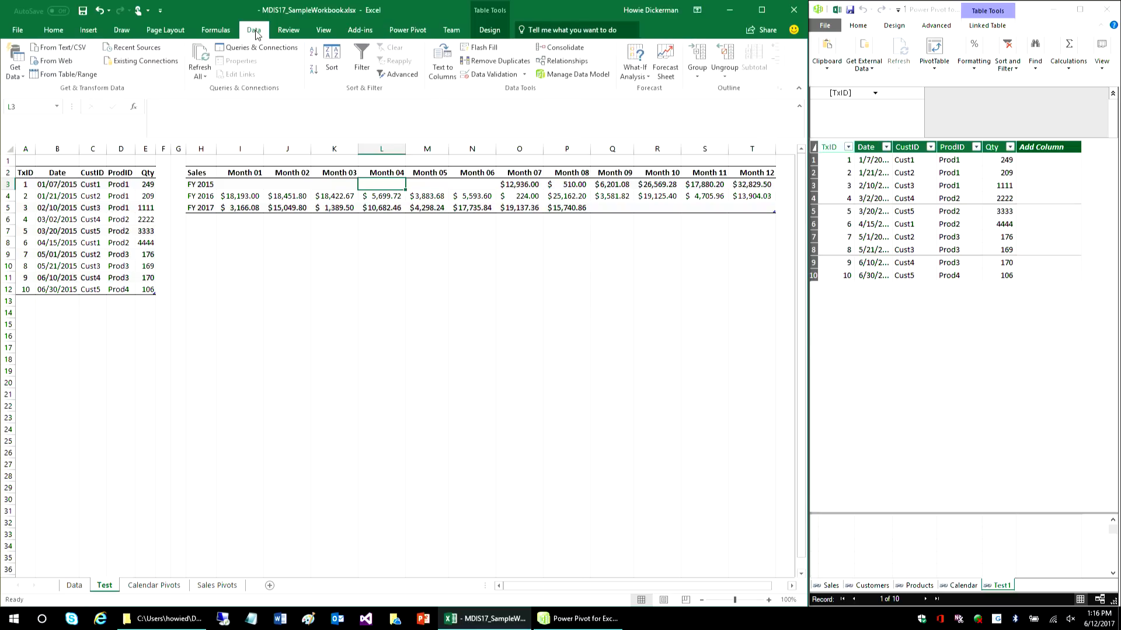
left_click(52, 75)
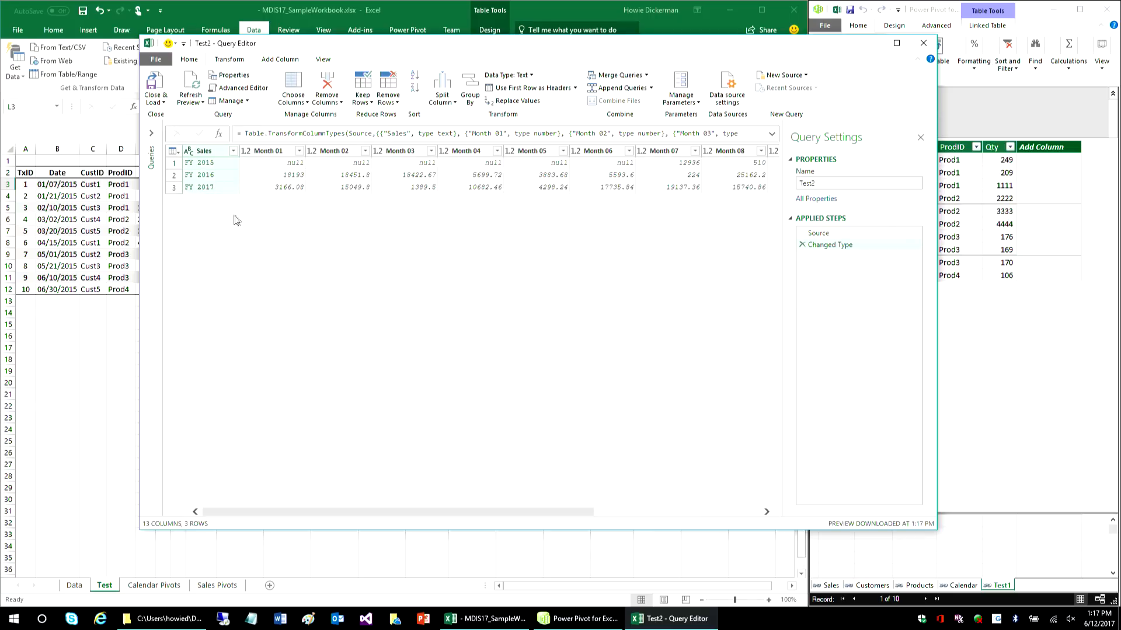
- Hide the Query Editor's formula bar and show it again
left_click(323, 59)
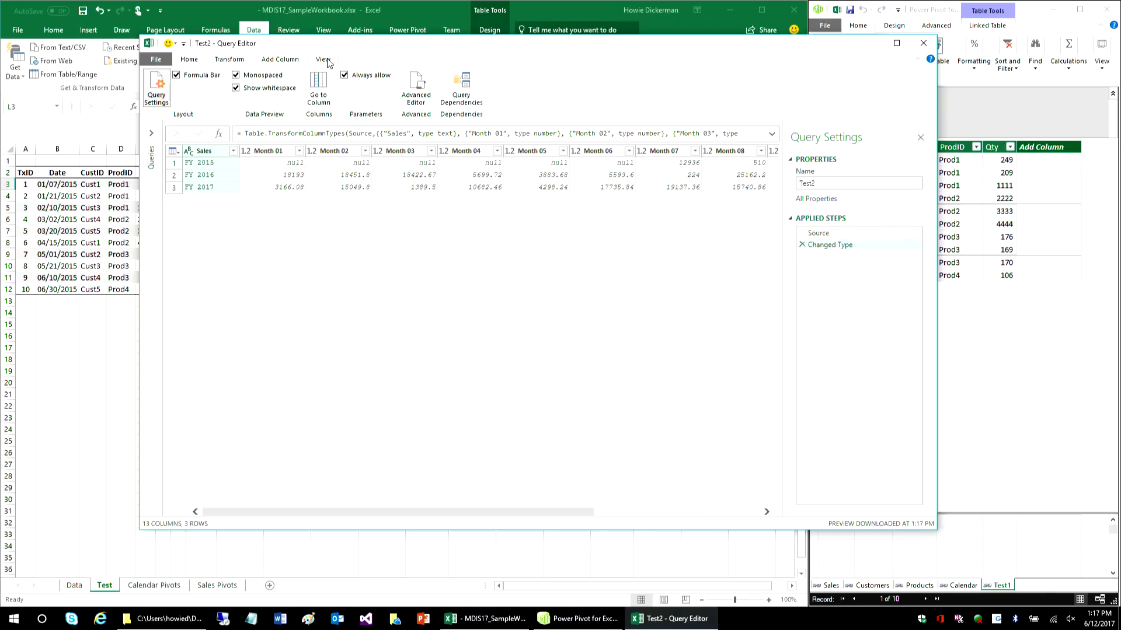
left_click(201, 78)
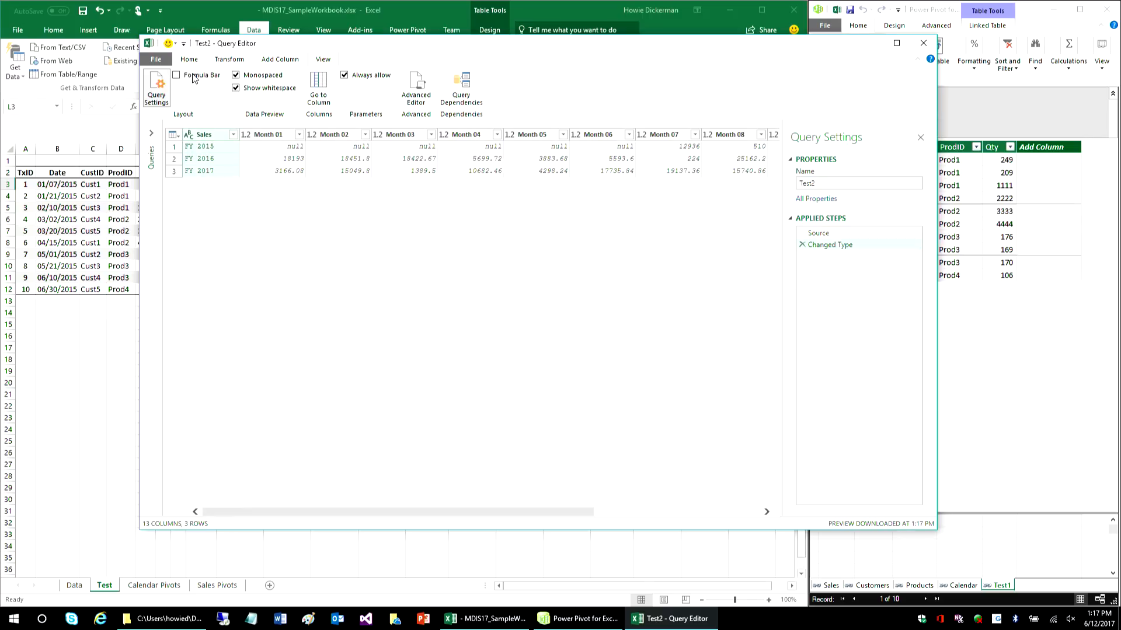
left_click(194, 79)
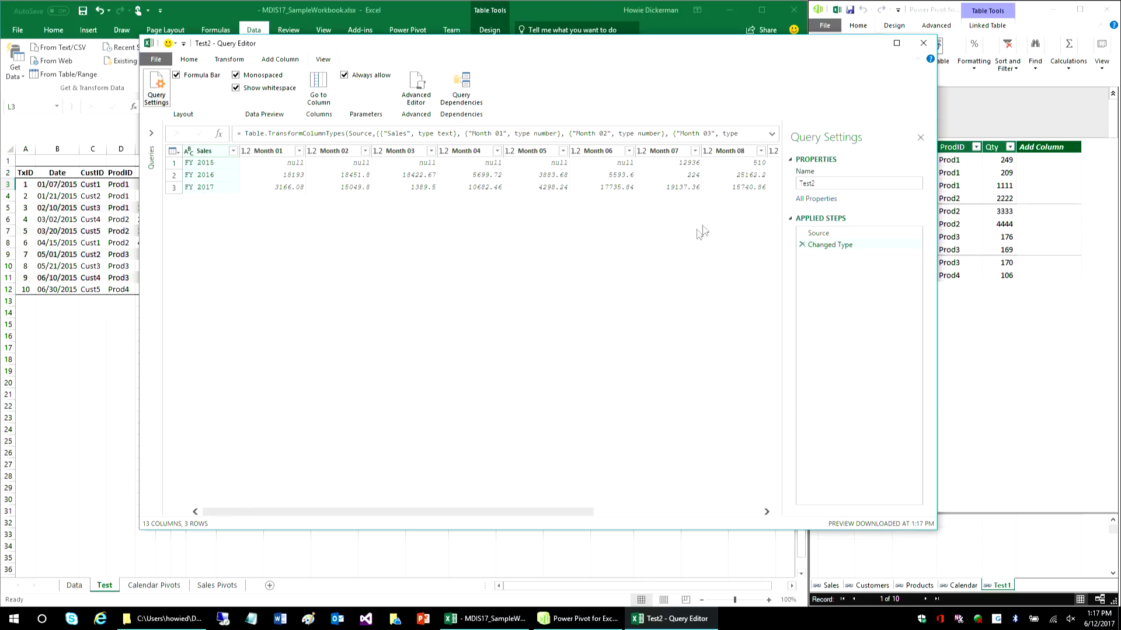
- Maximize the Query Editor and unpivot the Month 01 through Month 12 columns of the sales query
left_click(896, 43)
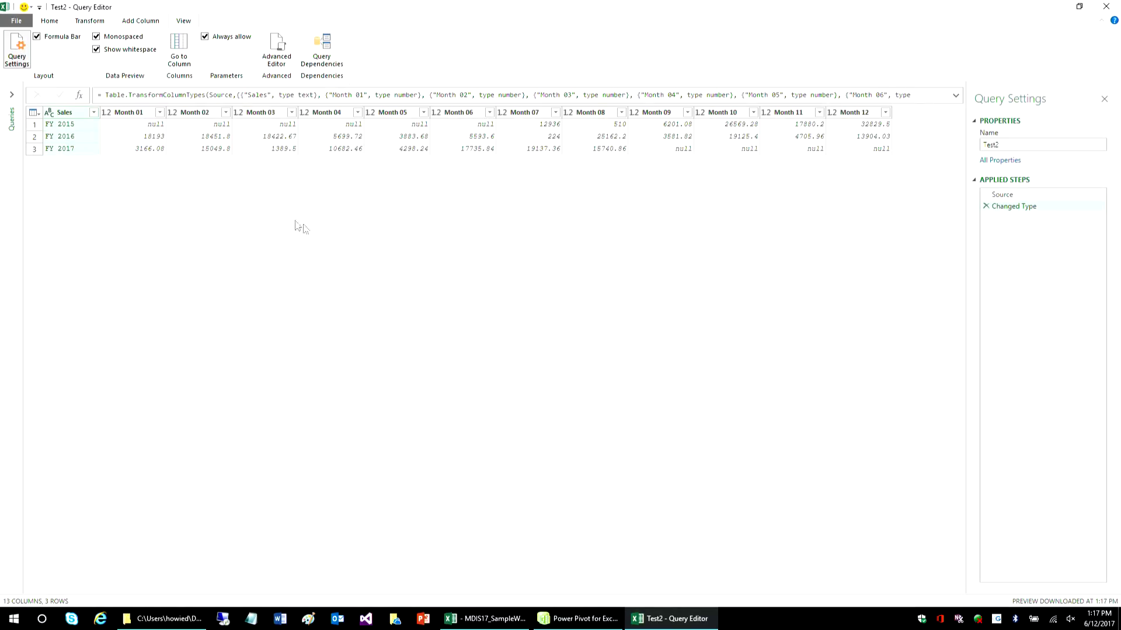
left_click(148, 114)
key("shift+Right")
key("shift+Right")
key("shift+Right")
key("shift+Right")
key("shift+Right")
key("shift+Right")
key("shift+Right")
key("shift+Right")
key("shift+Right")
key("shift+Right")
key("shift+Right")
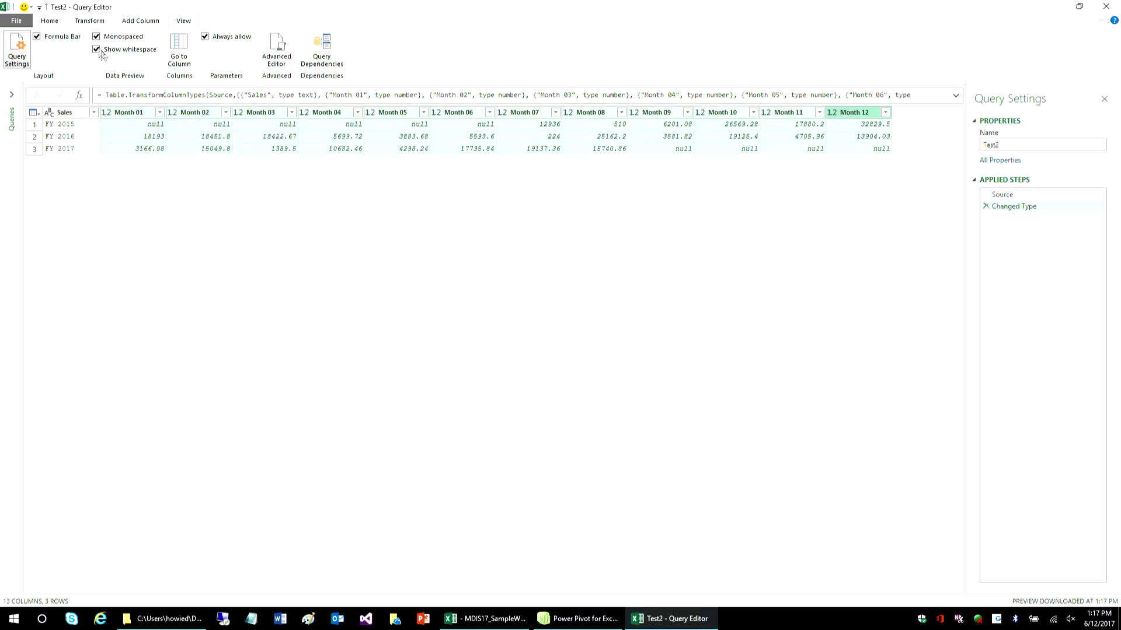
left_click(88, 22)
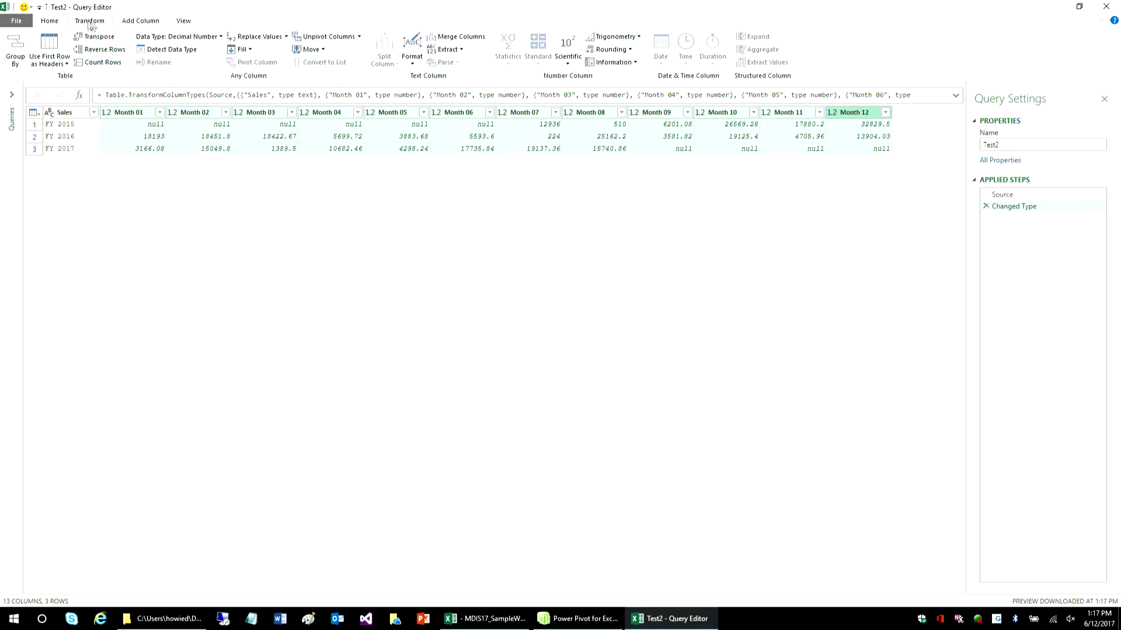
left_click(328, 37)
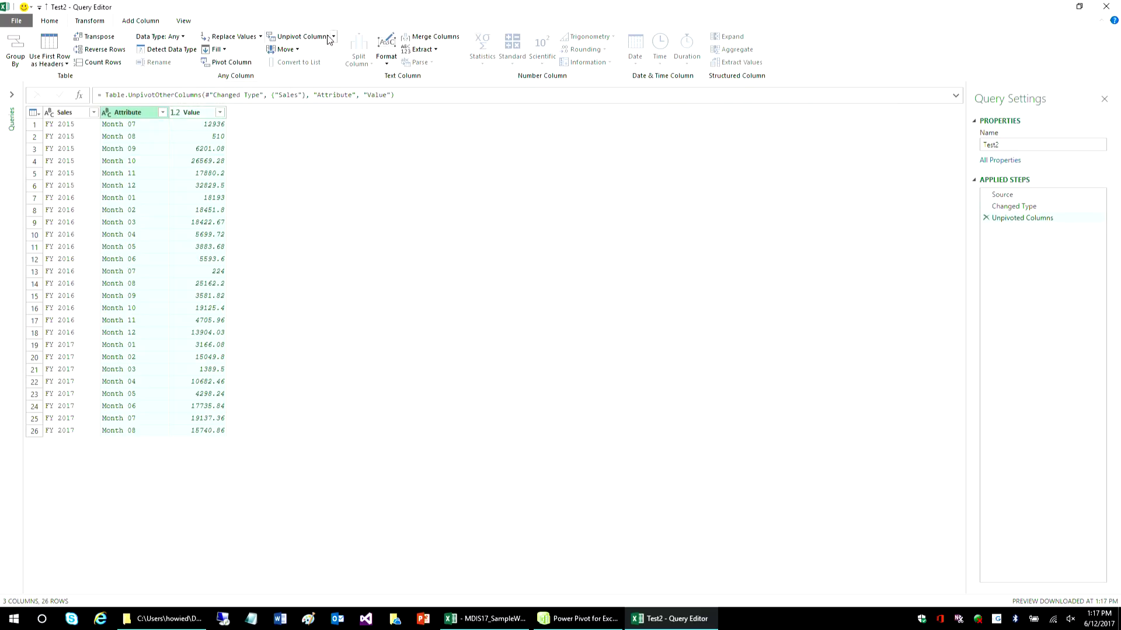
- Rename the unpivoted Attribute column as Month
right_click(133, 116)
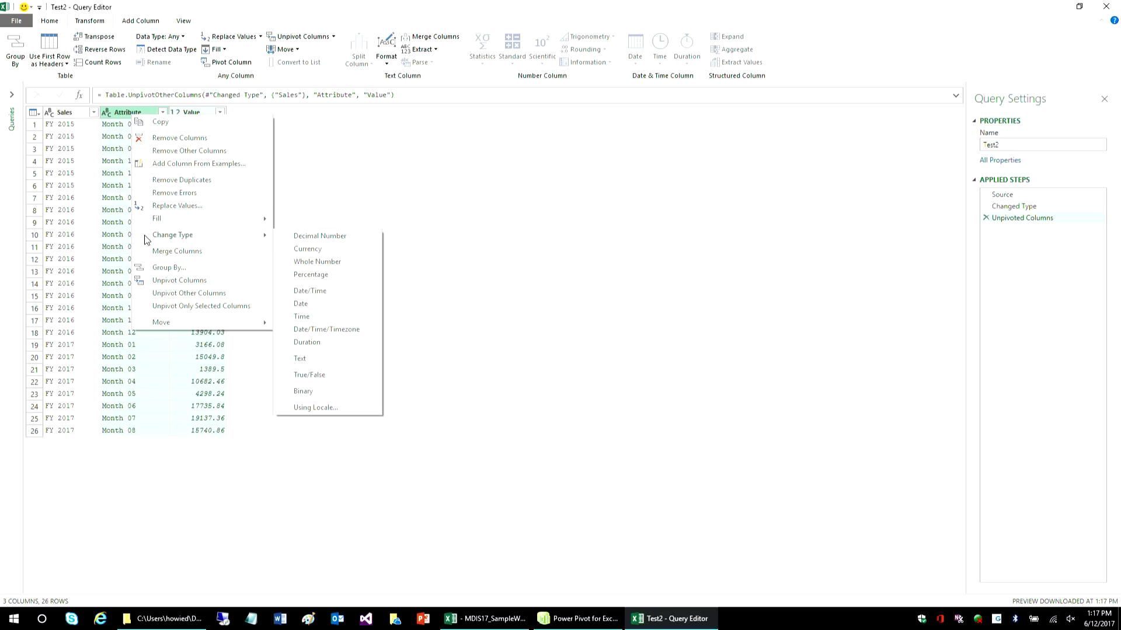
left_click(125, 125)
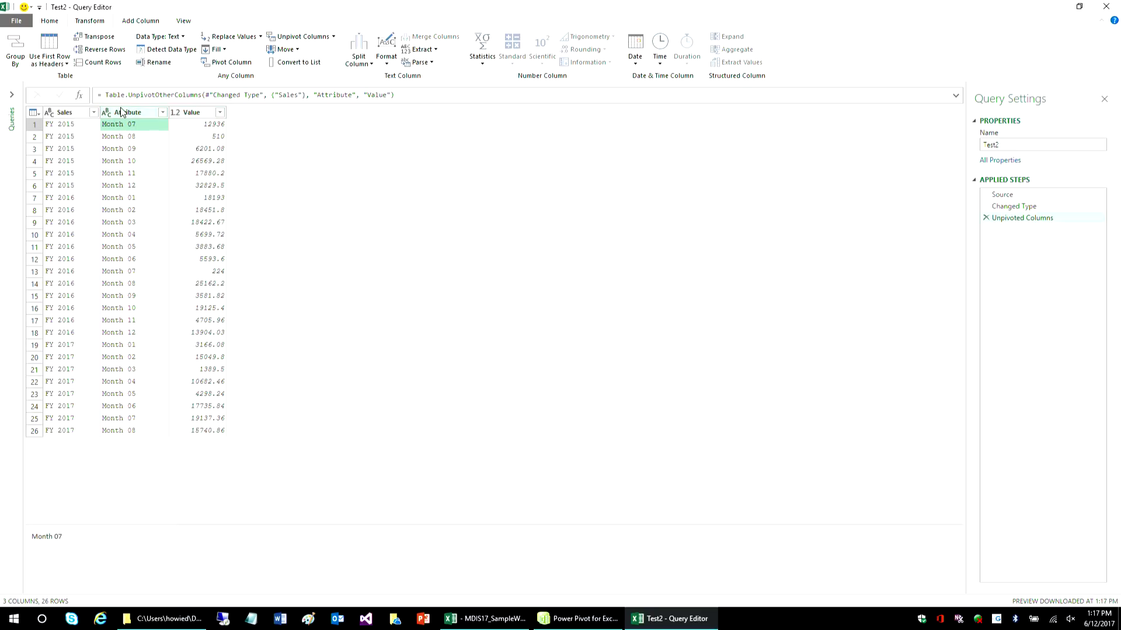
right_click(135, 114)
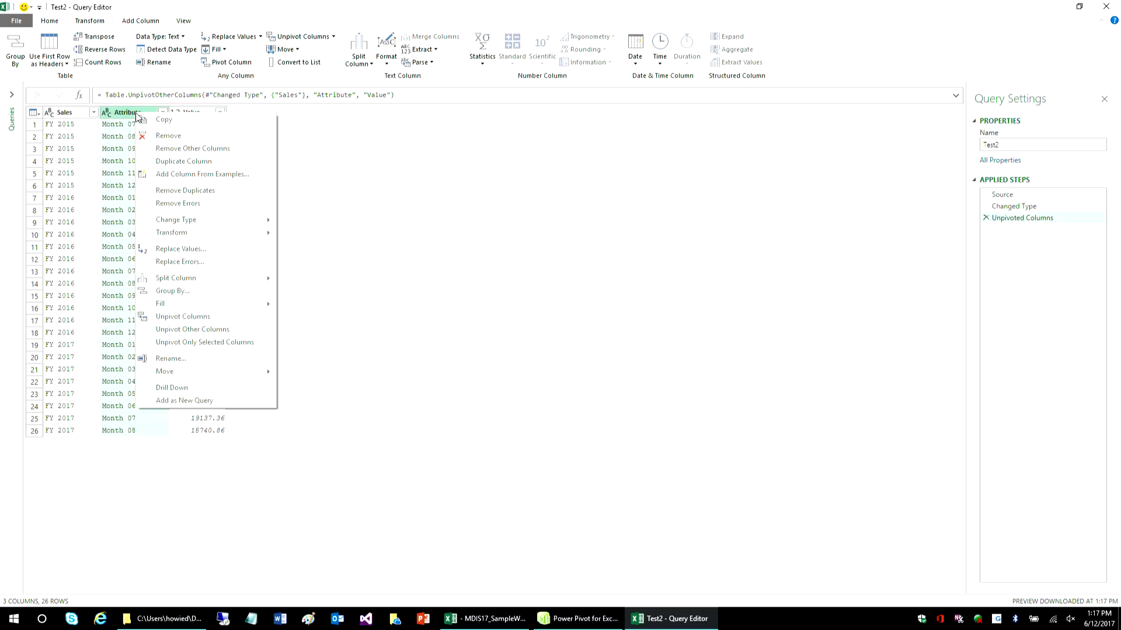
mouse_move(177, 226)
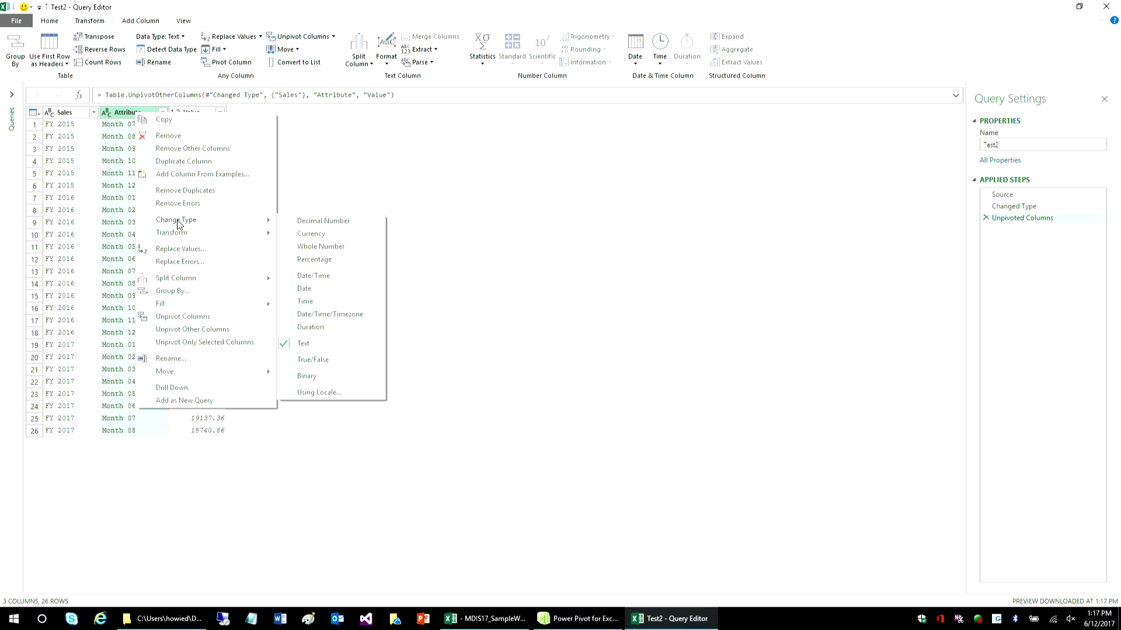
left_click(176, 359)
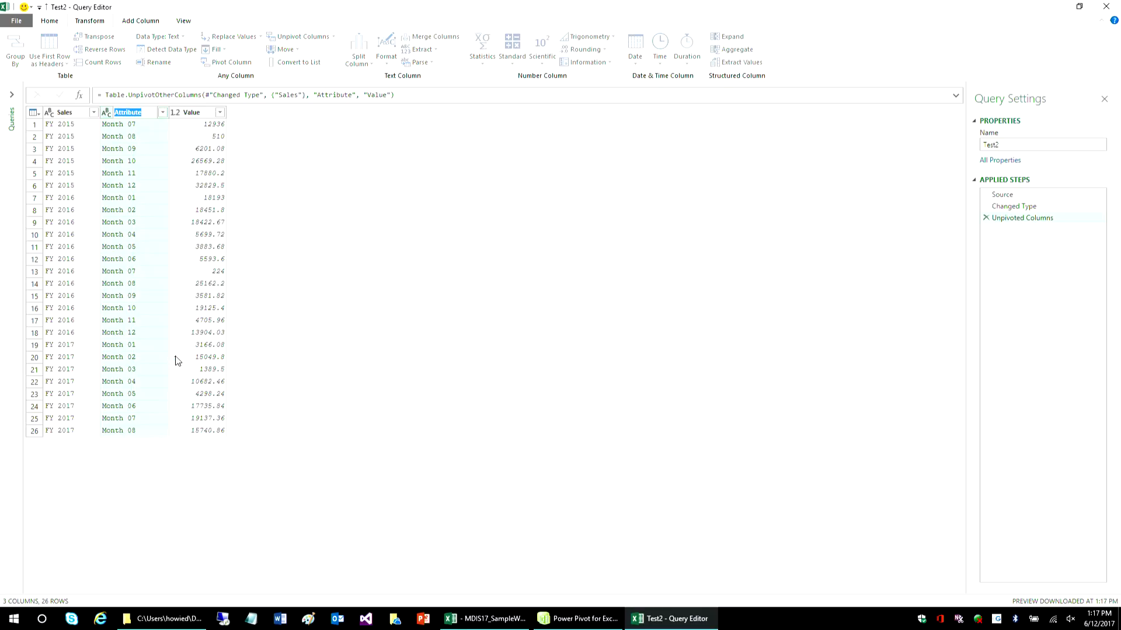
type("Month")
key("Return")
- Rename the unpivoted Value column as Amount
right_click(197, 114)
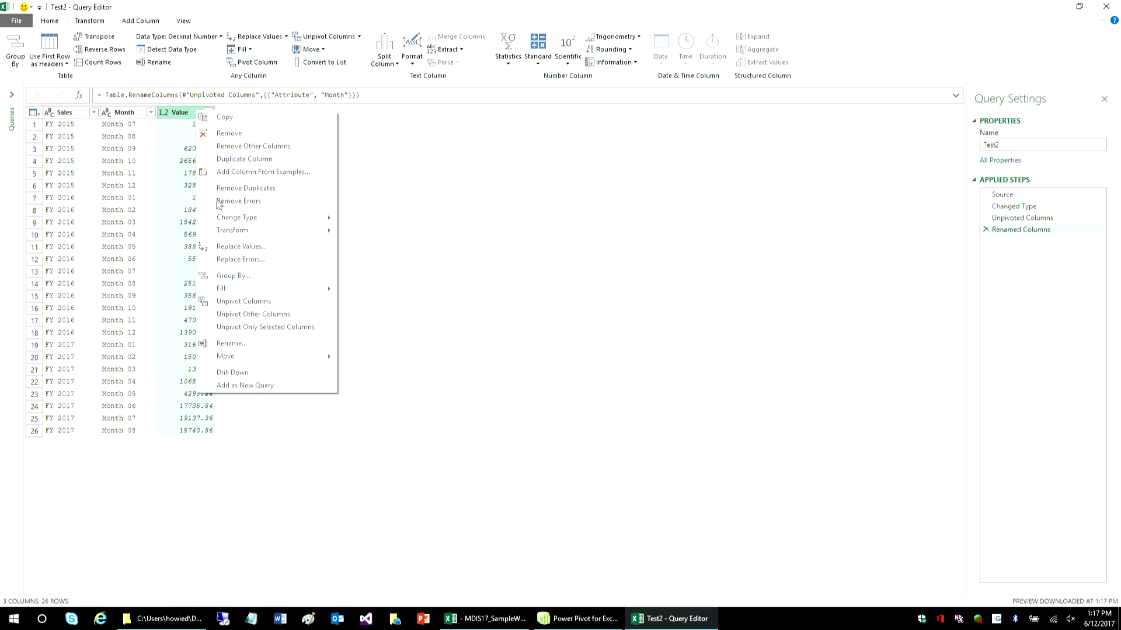
left_click(244, 344)
type("Amount")
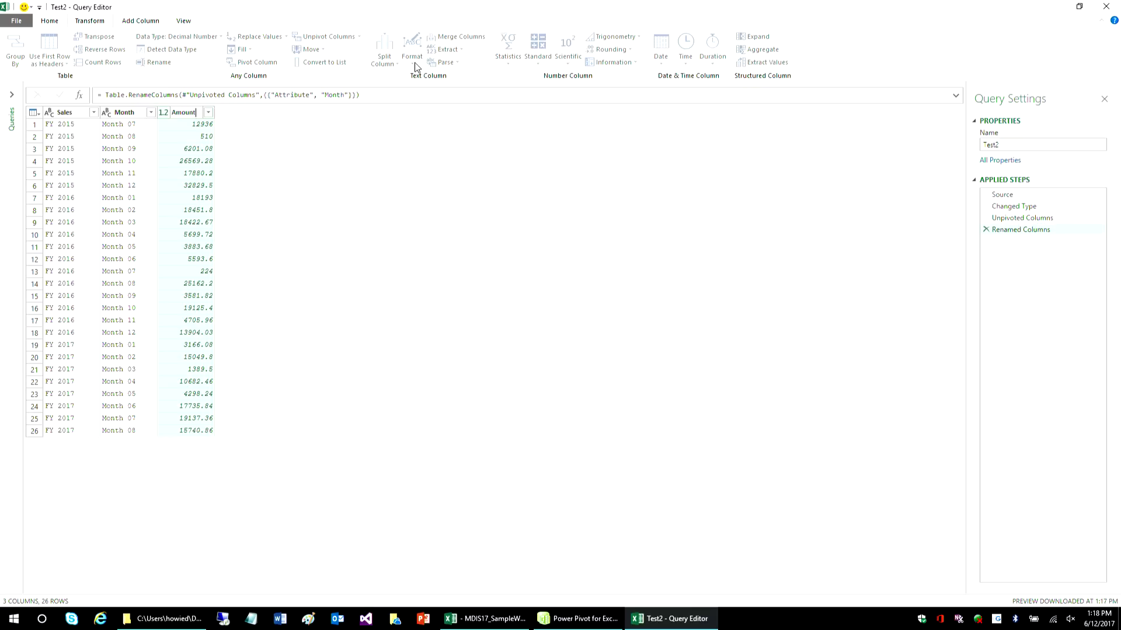
left_click(205, 171)
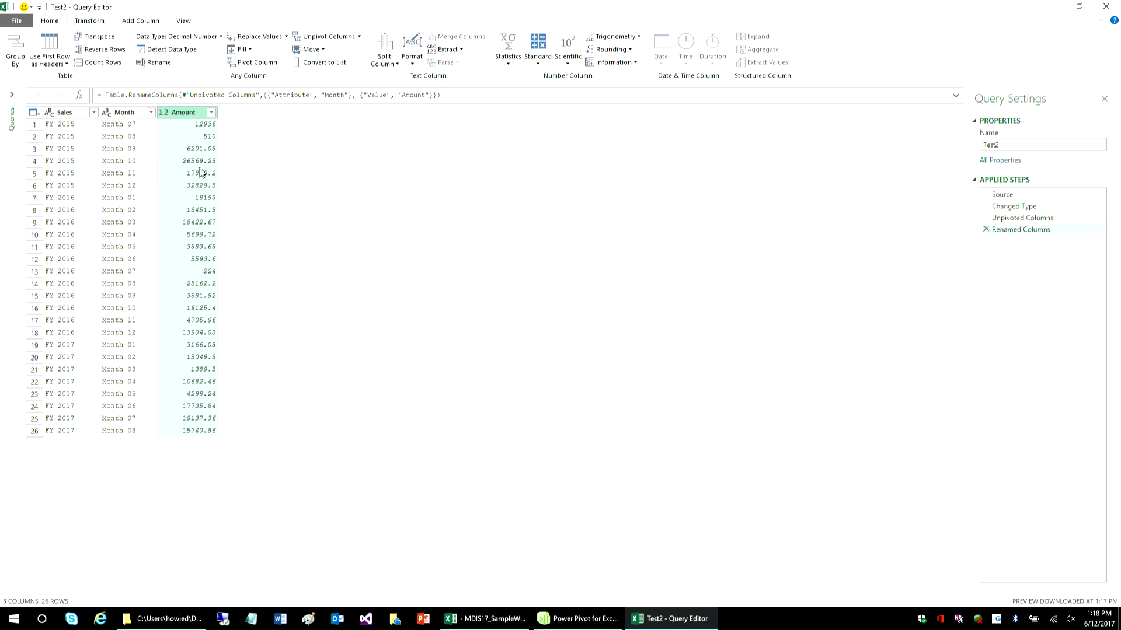
- Change the Amount column's data type to Currency
left_click(412, 63)
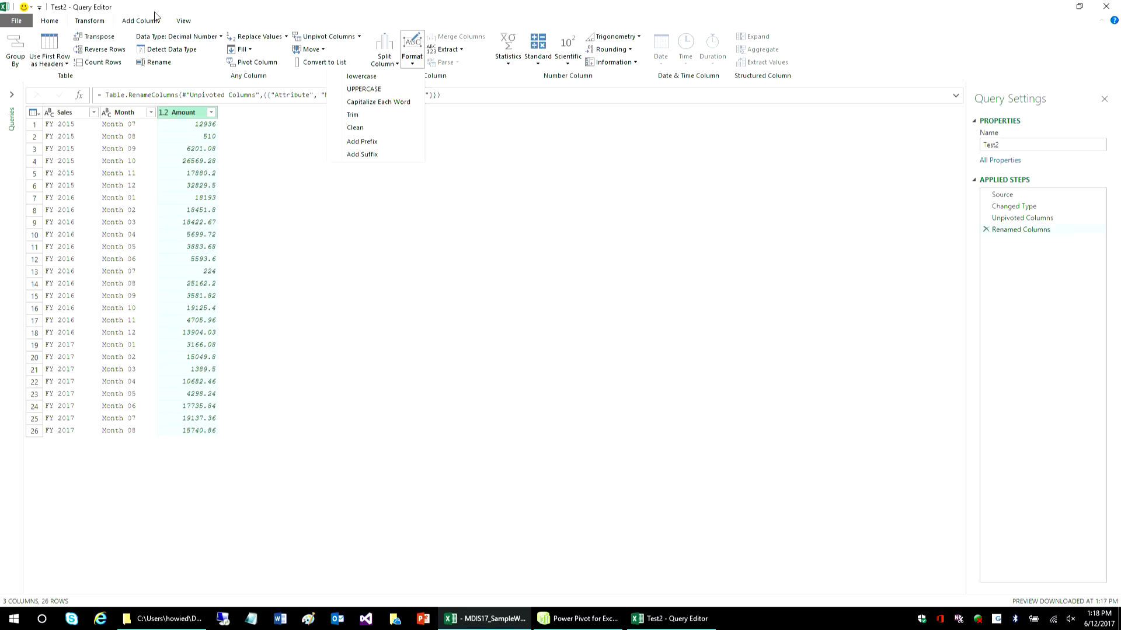
left_click(57, 24)
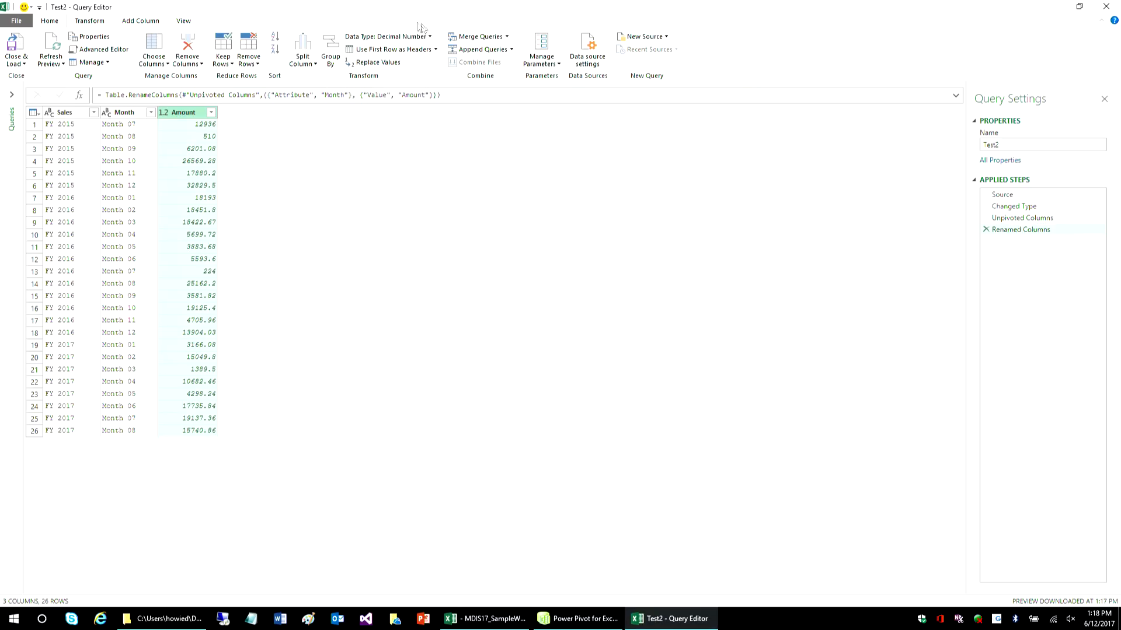
left_click(430, 37)
left_click(390, 64)
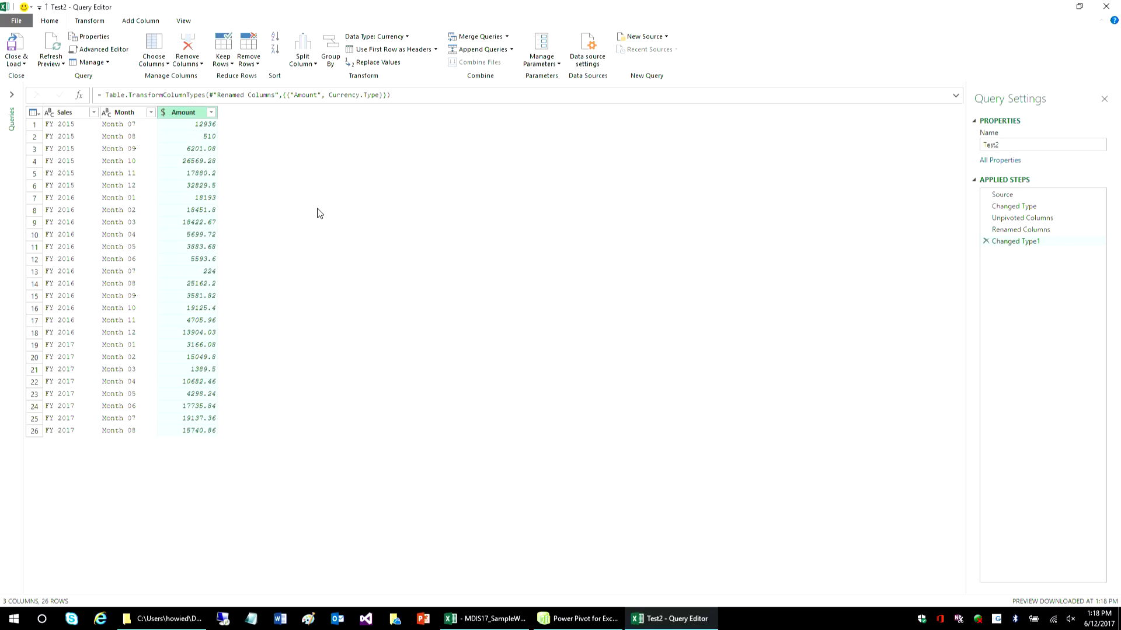
- Load the unpivoted query with Only Create Connection and add its data to the Data Model
left_click(24, 64)
left_click(56, 90)
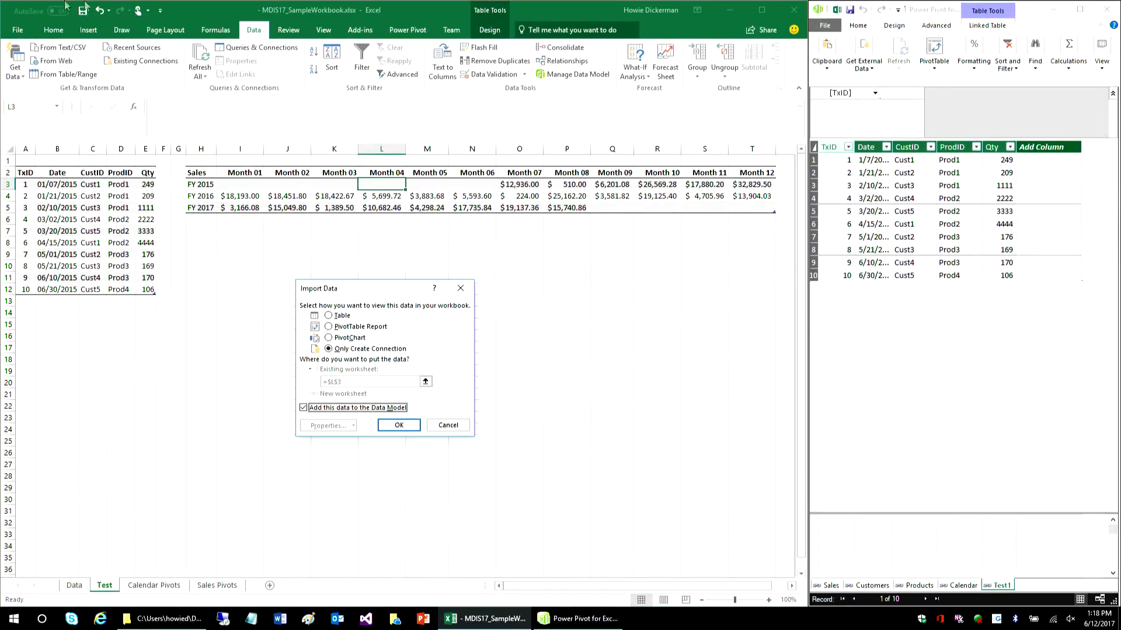
left_click_drag(367, 288, 389, 215)
left_click(367, 242)
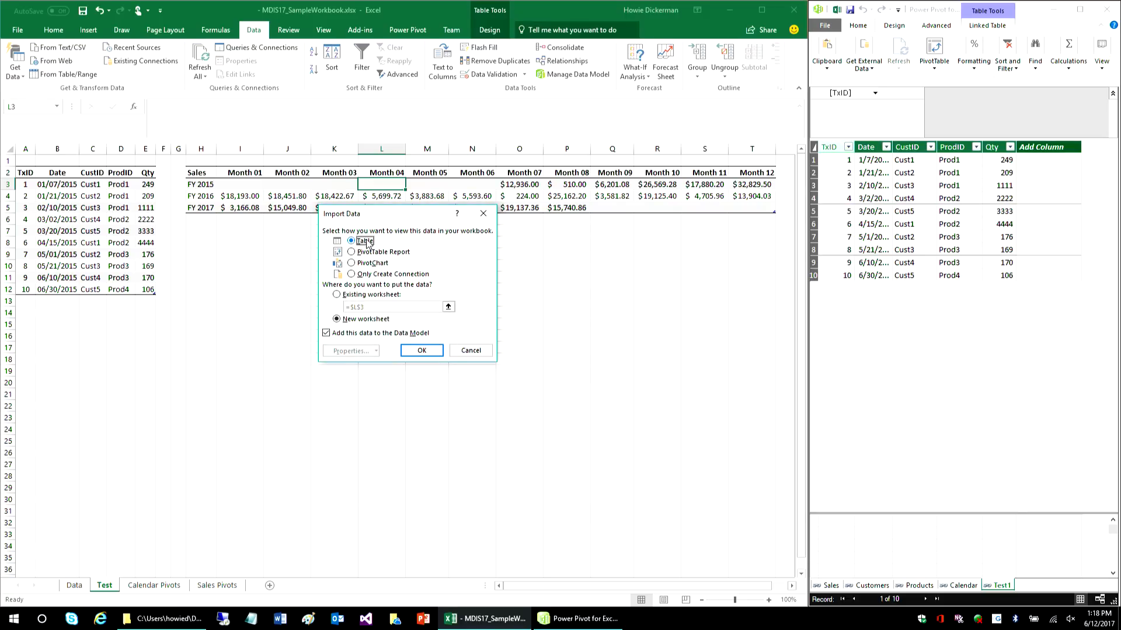
left_click(362, 252)
left_click(363, 275)
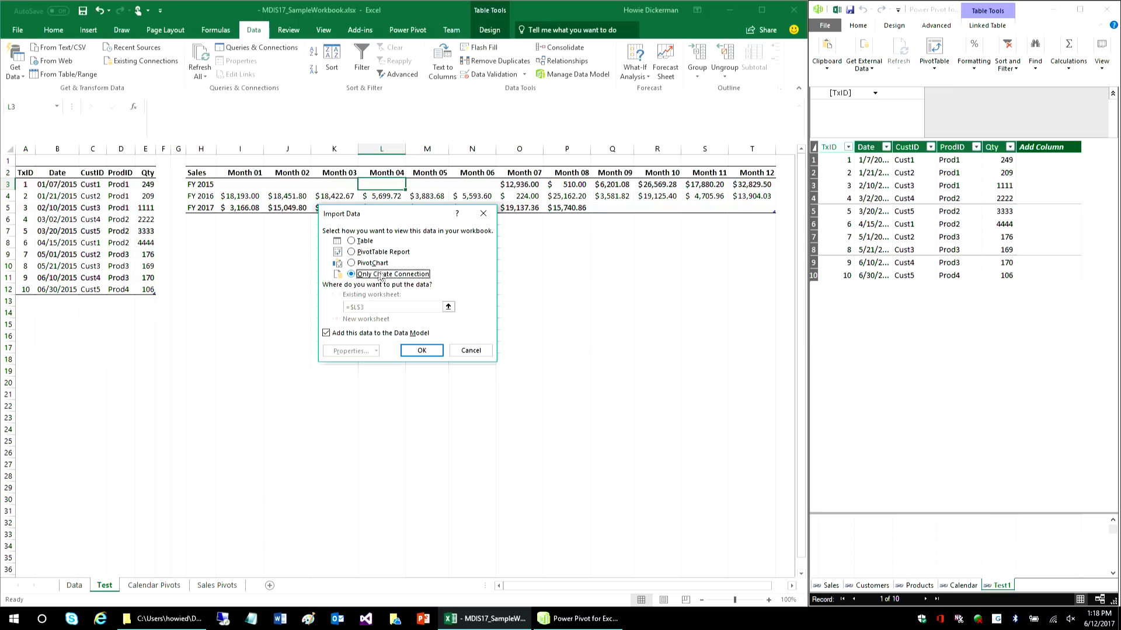
left_click(426, 352)
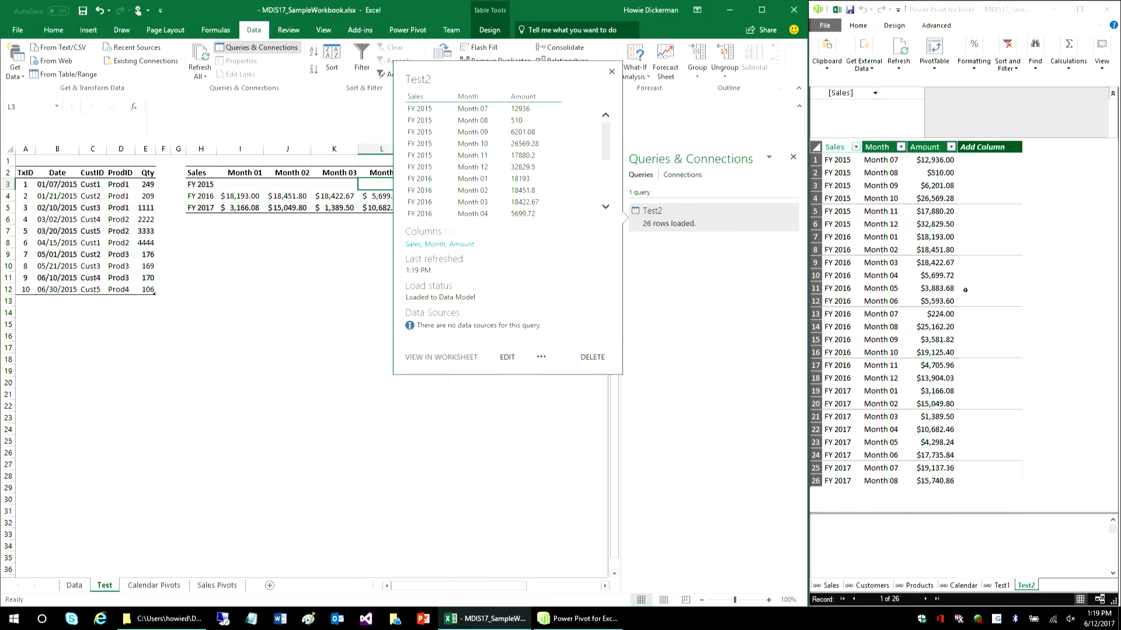
- Switch to the Power Pivot window and maximize it on the loaded Test2 table
left_click(986, 292)
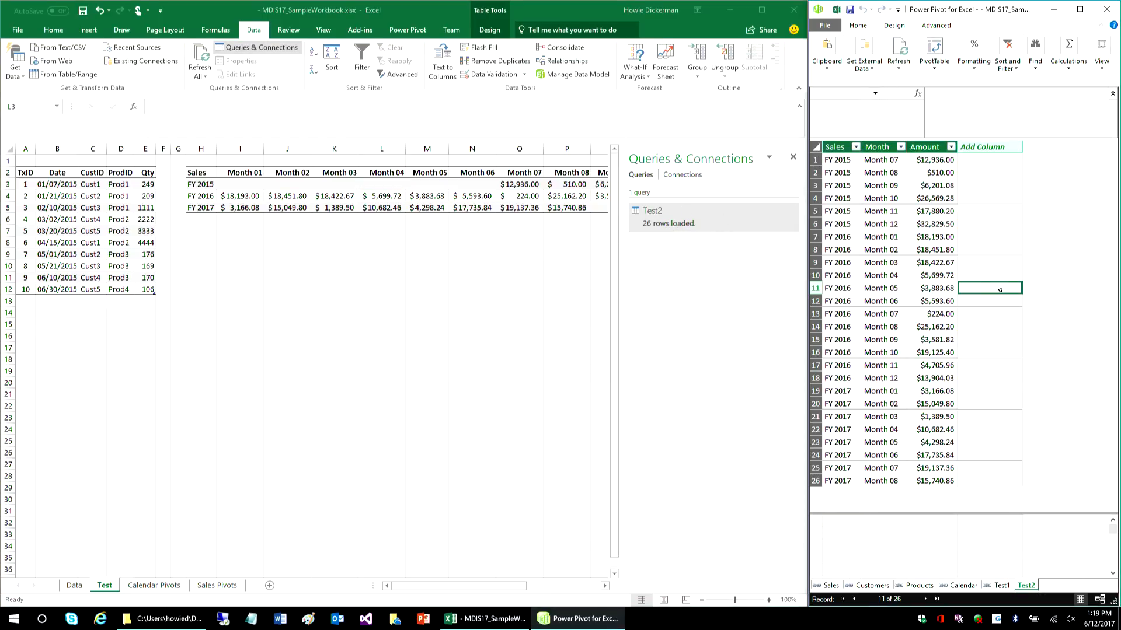
left_click(1080, 9)
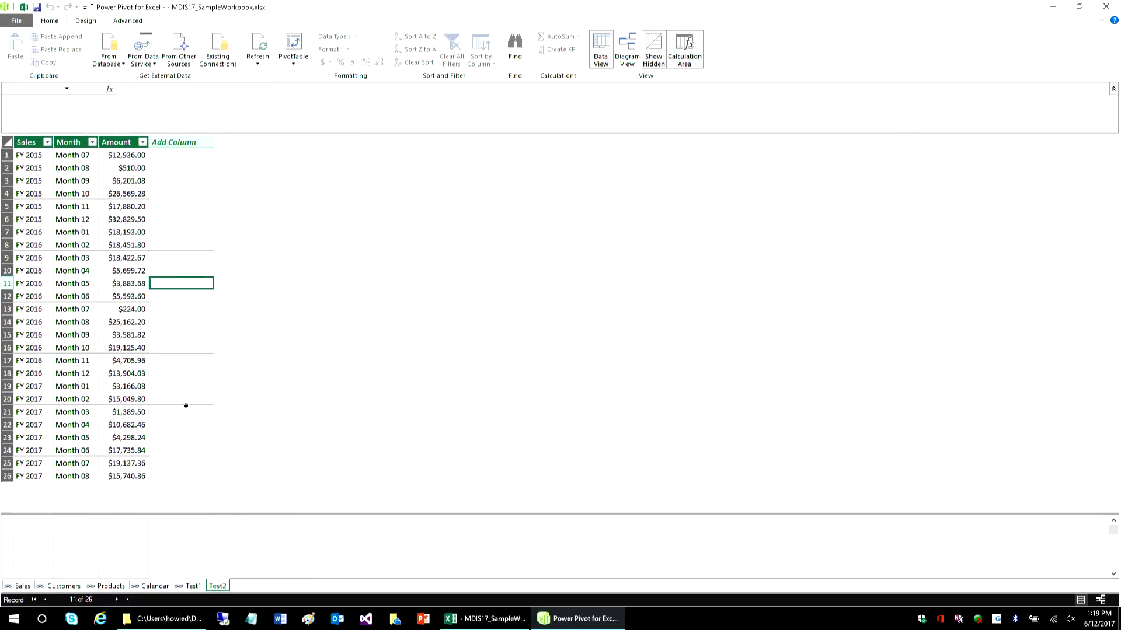
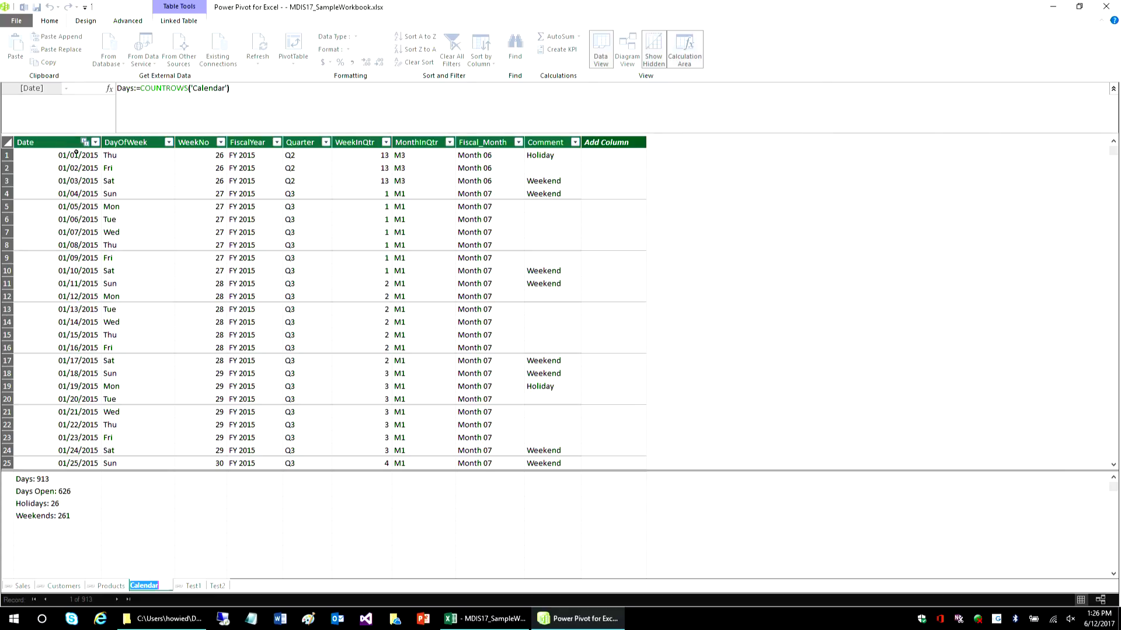
- Examine the Calendar table's columns in the data model, from Date, DayOfWeek and WeekNo through Quarter, WeekInQtr, MonthInQtr and Fiscal_Month
left_click(61, 157)
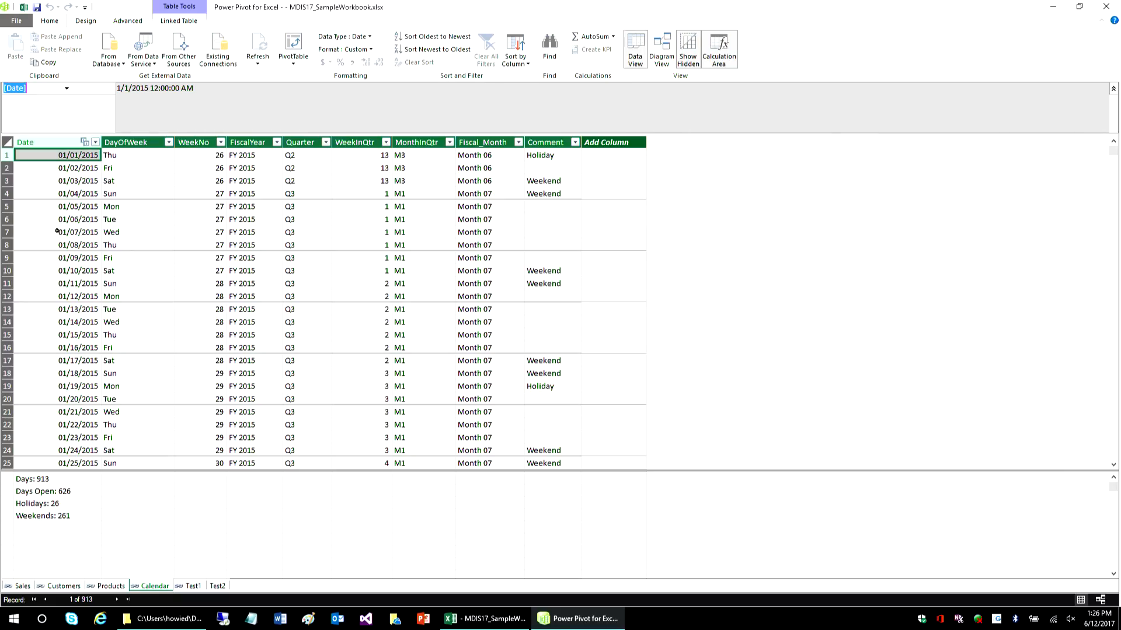
left_click(123, 168)
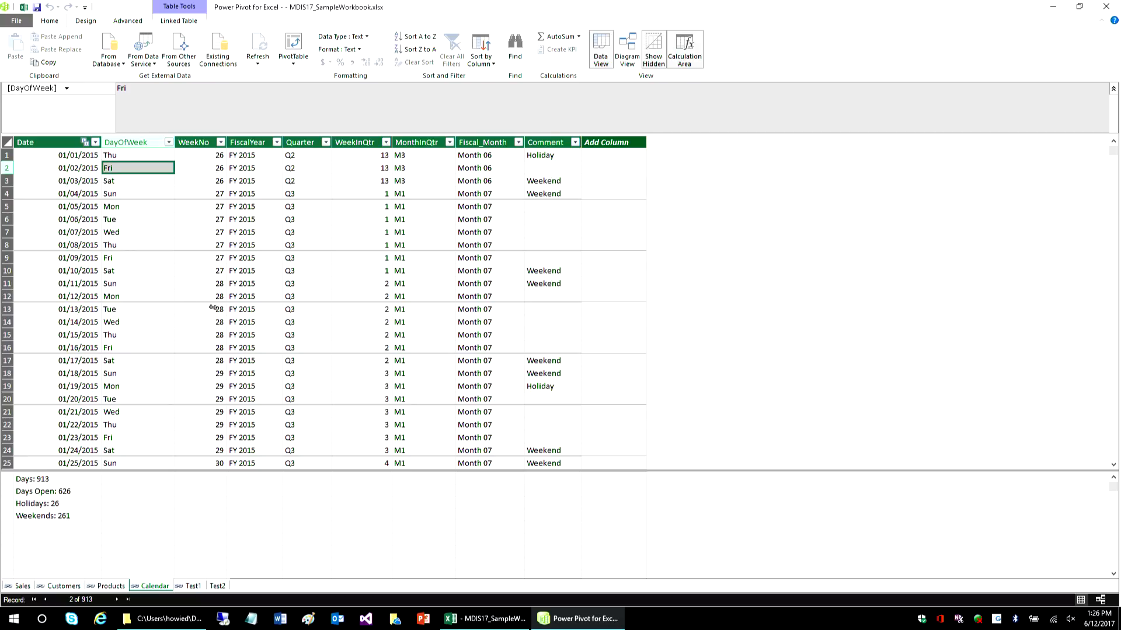
left_click(188, 309)
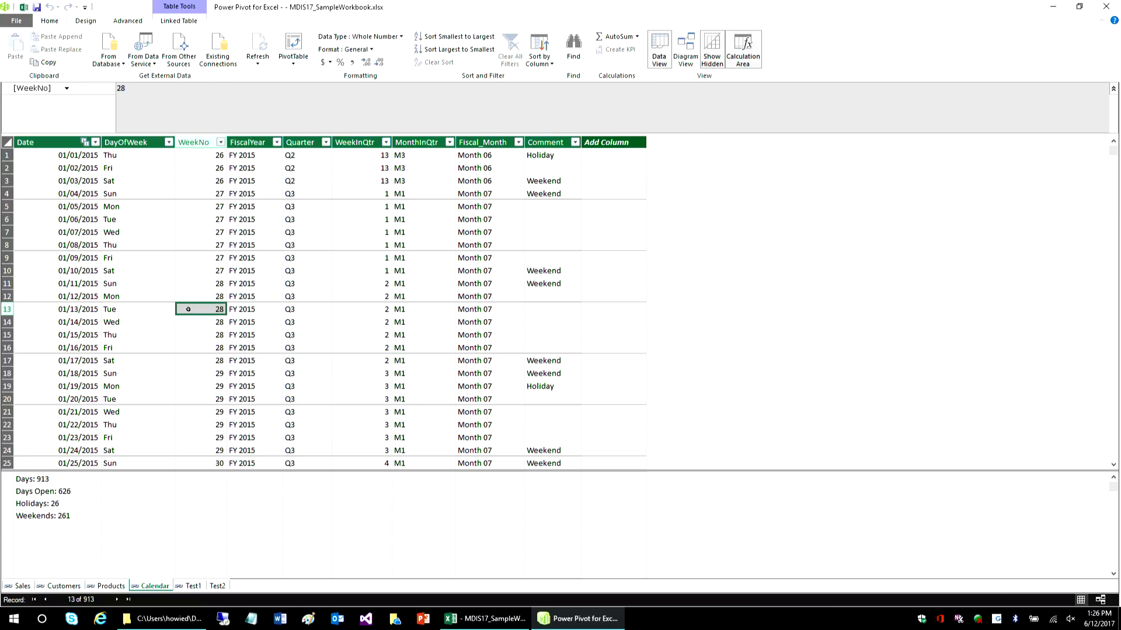
left_click(303, 229)
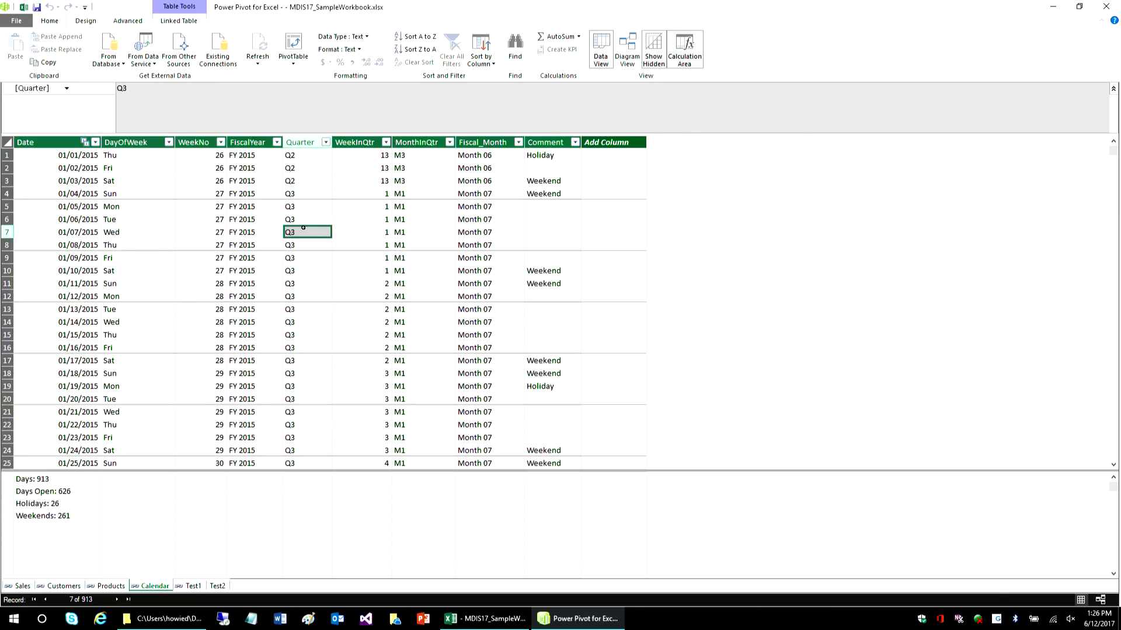
left_click(303, 194)
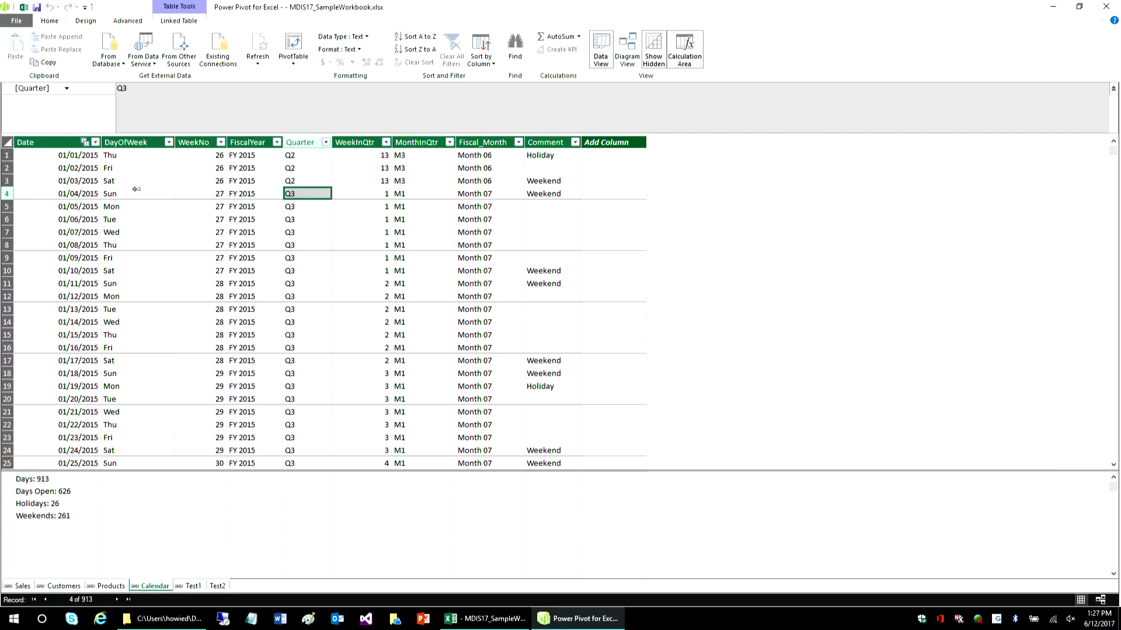
left_click(374, 195)
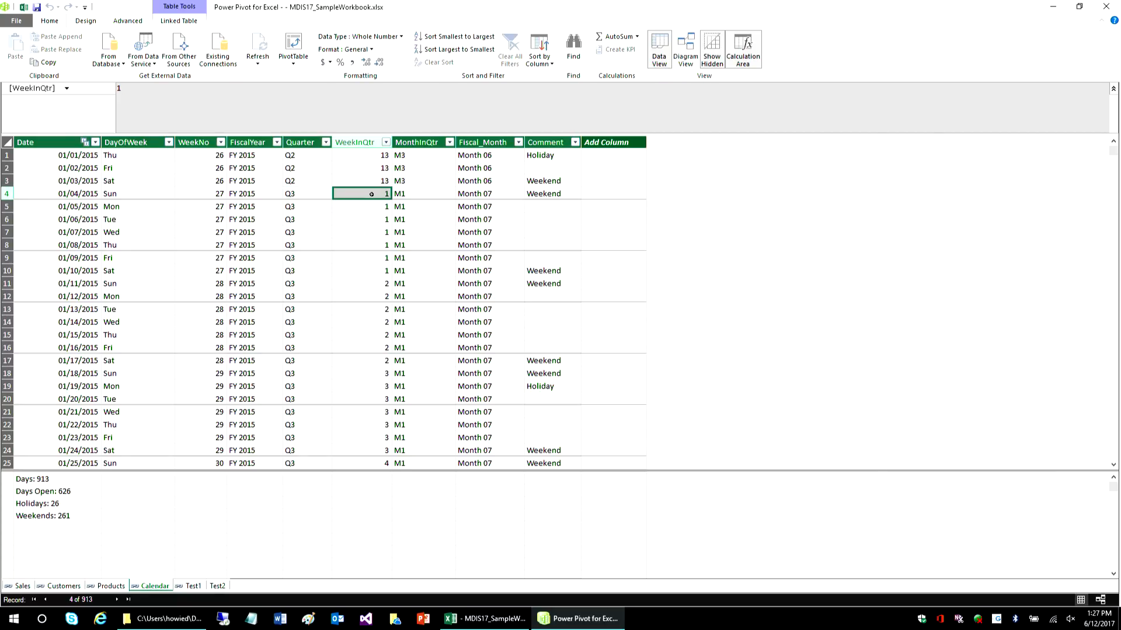
left_click(409, 193)
left_click(487, 196)
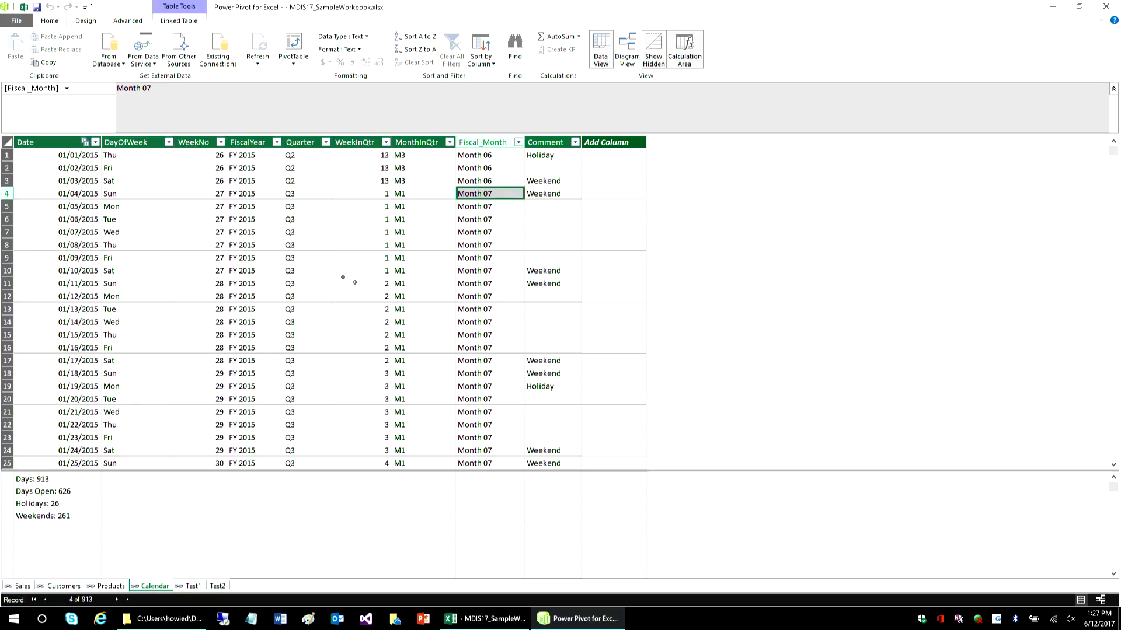
- Switch to the Excel workbook's Calendar Pivots sheet, close the Queries & Connections pane and maximize the window
left_click(23, 8)
left_click(155, 586)
left_click(145, 336)
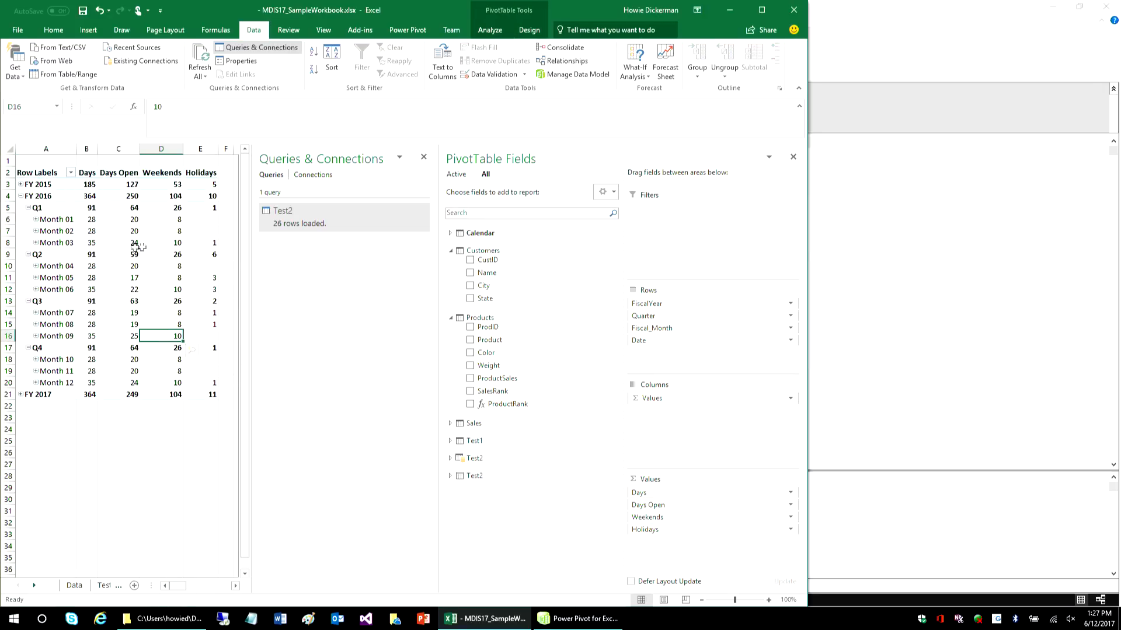
left_click(424, 157)
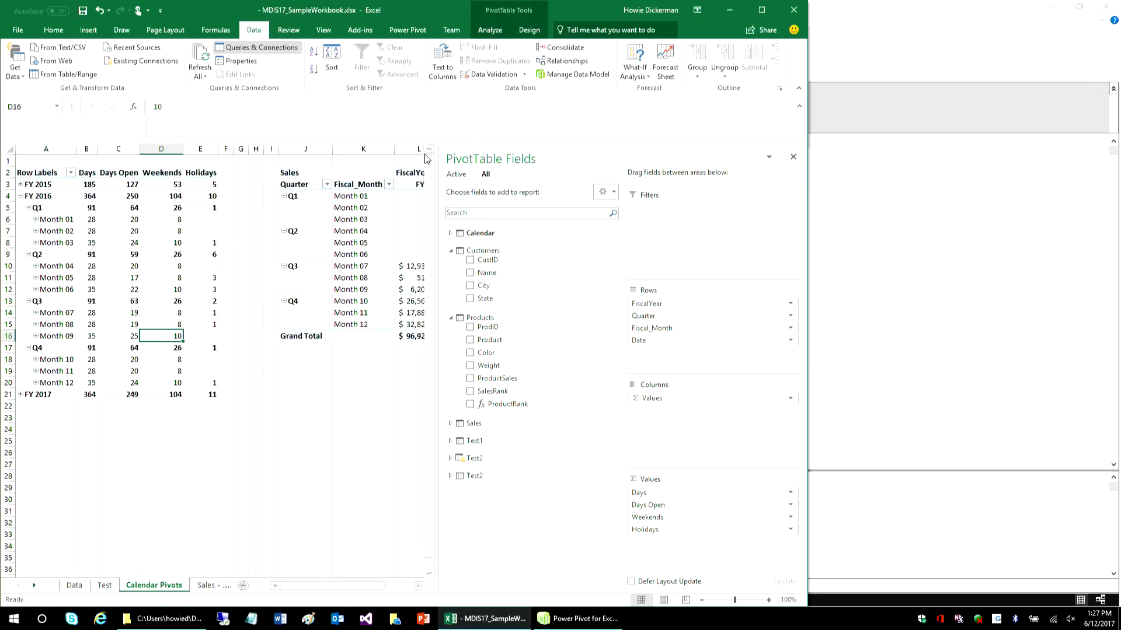
left_click(761, 9)
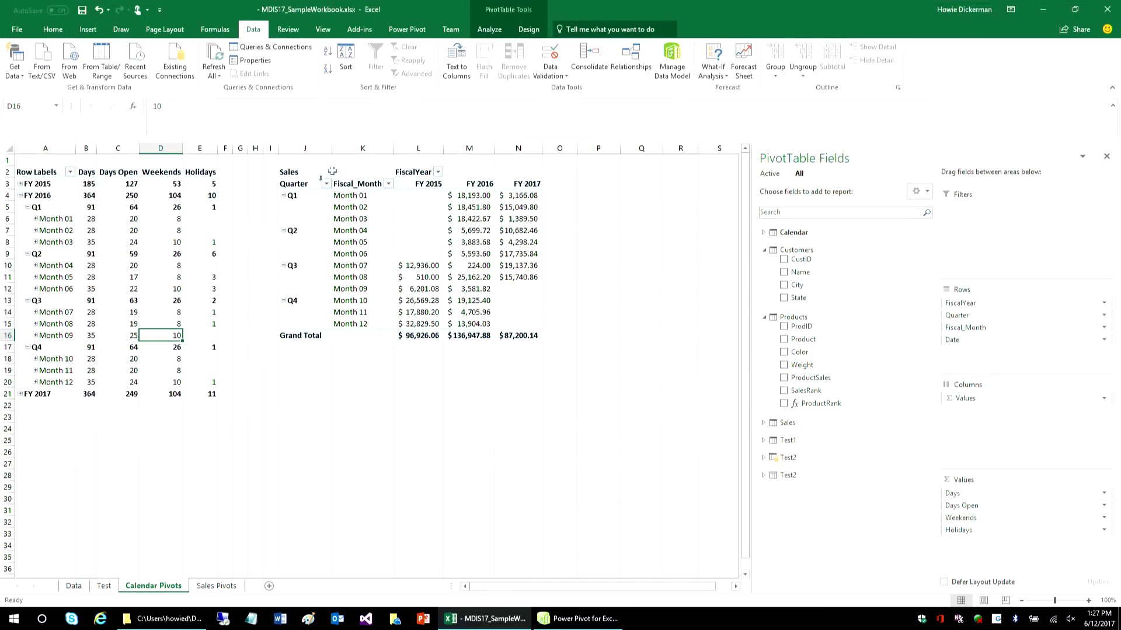
- Expand FY 2015 in the calendar PivotTable and inspect the daily dates under its Month 07, collapsing that month again
left_click(19, 184)
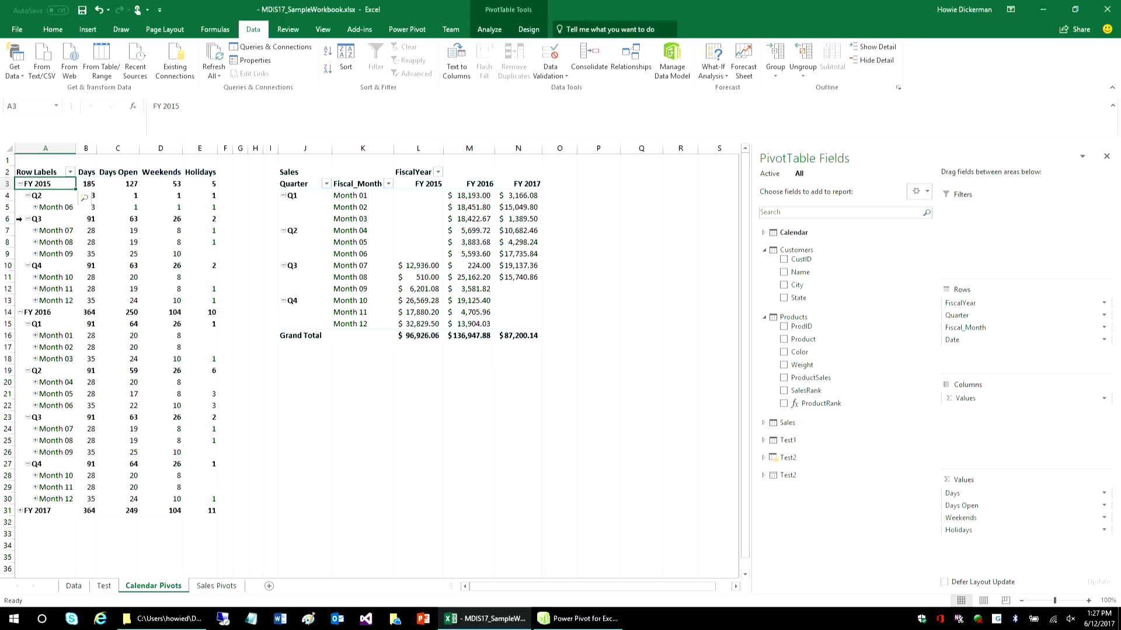
left_click(35, 231)
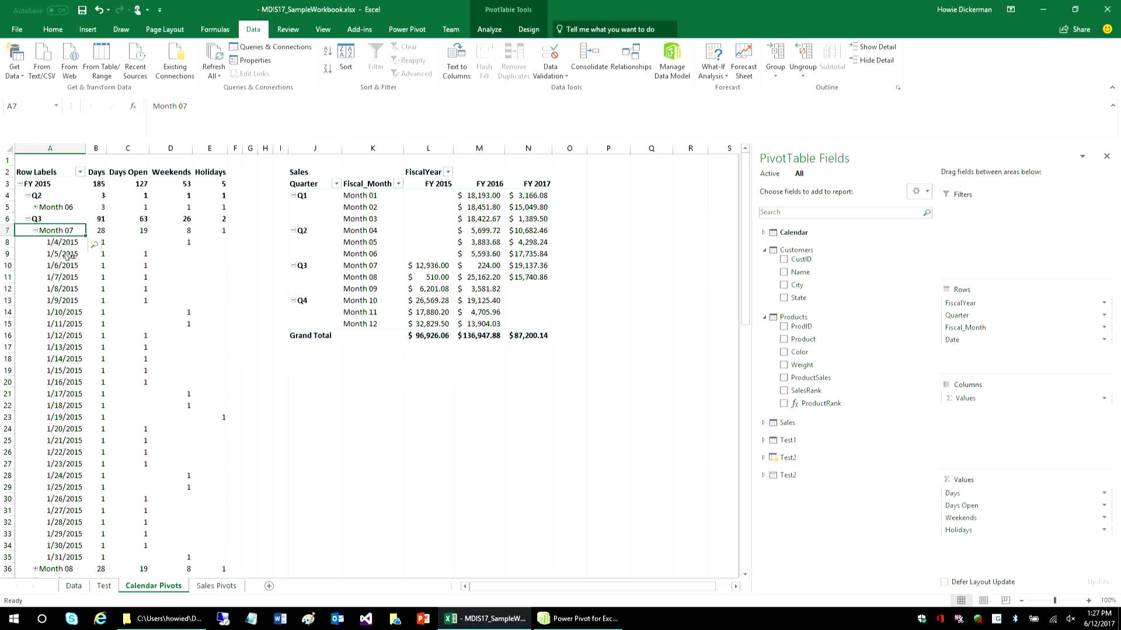
left_click(35, 230)
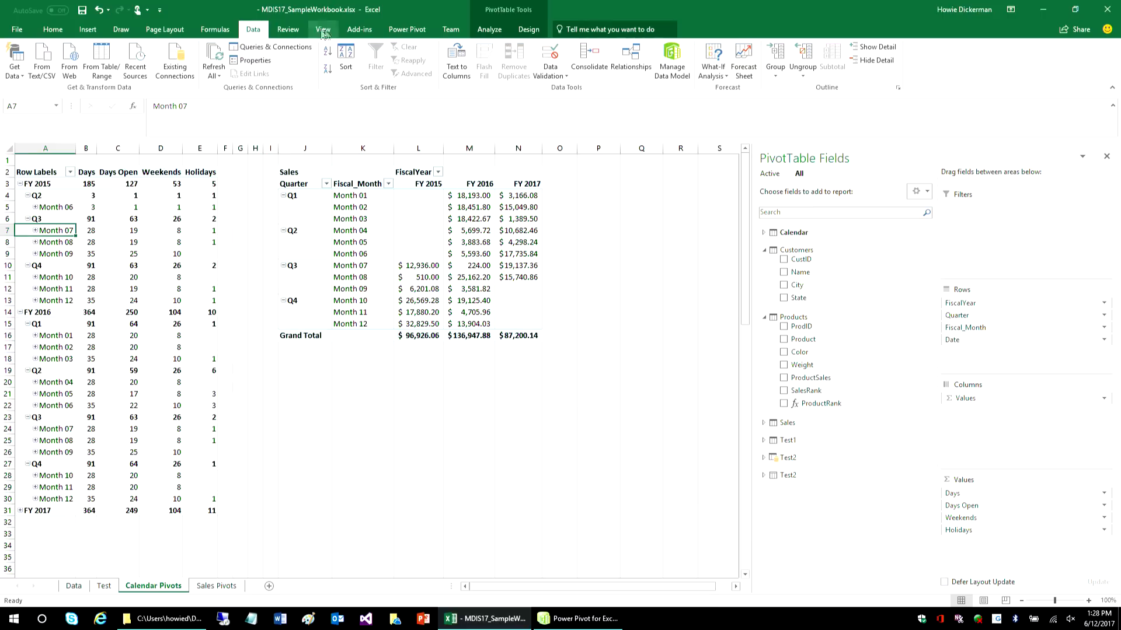
- Return to the Power Pivot data model and review the formulas of the Calendar measures Days, Days Open, Holidays and Weekends
left_click(406, 30)
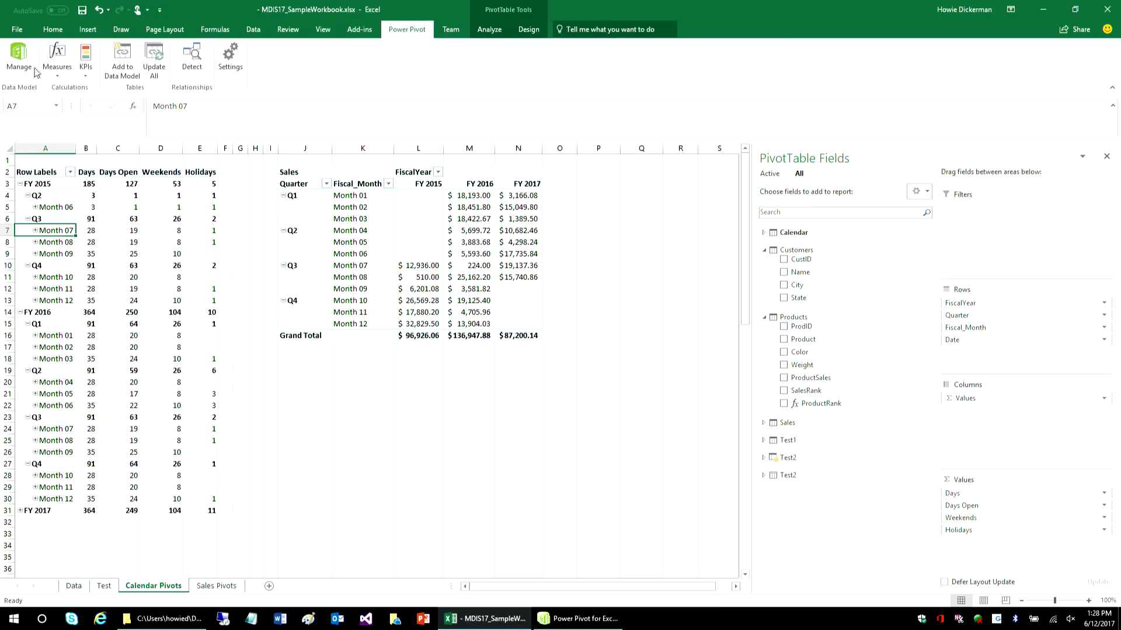
left_click(35, 72)
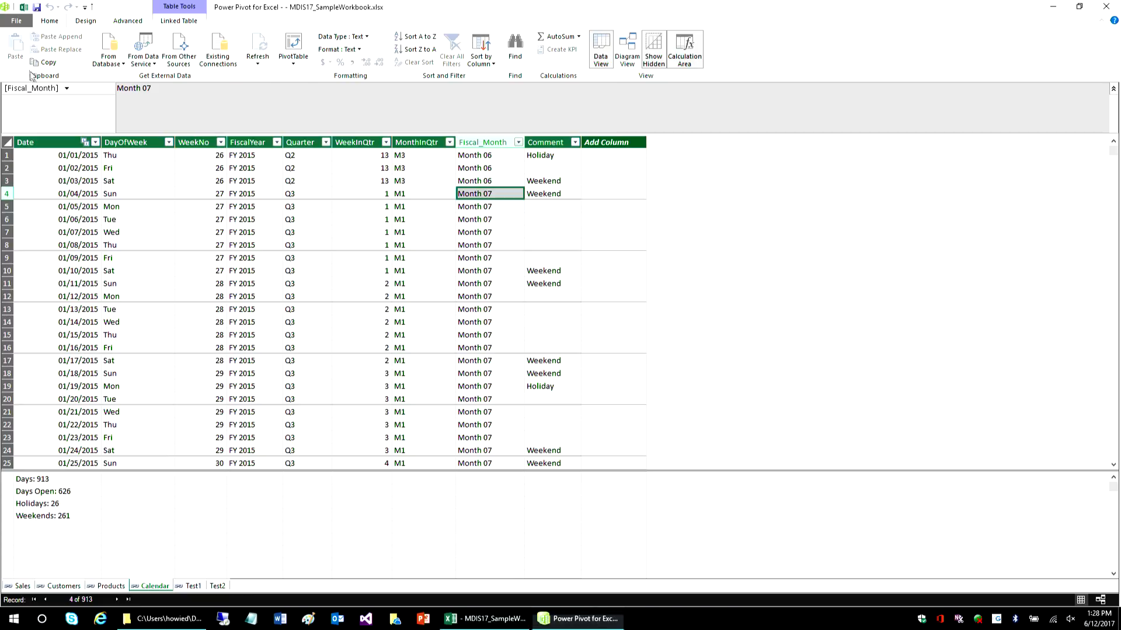
left_click(65, 480)
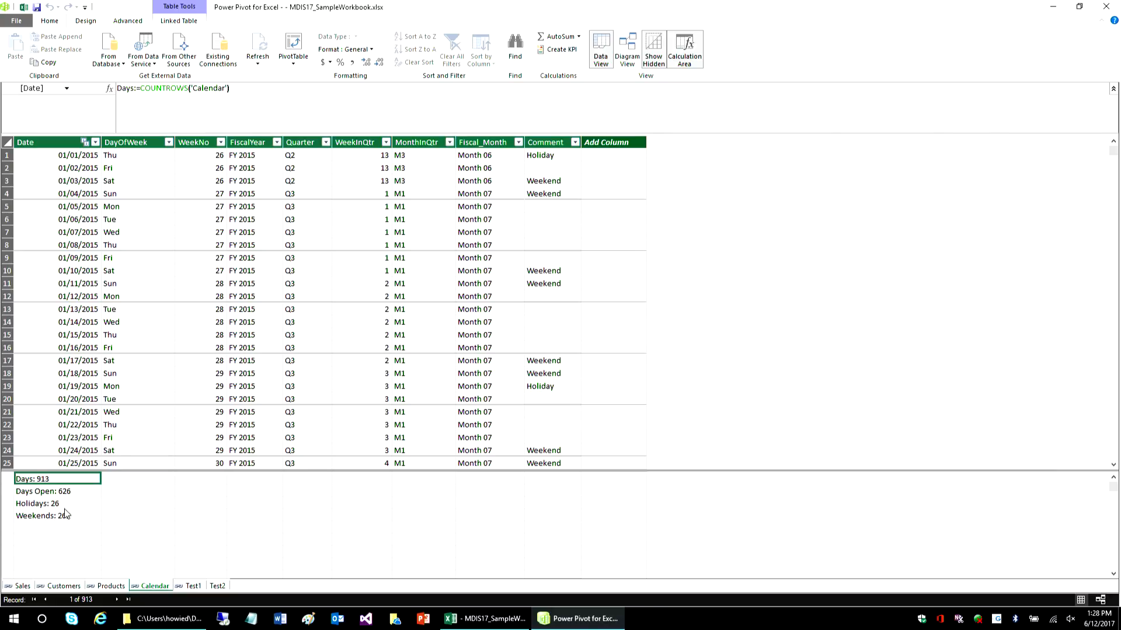
left_click(51, 492)
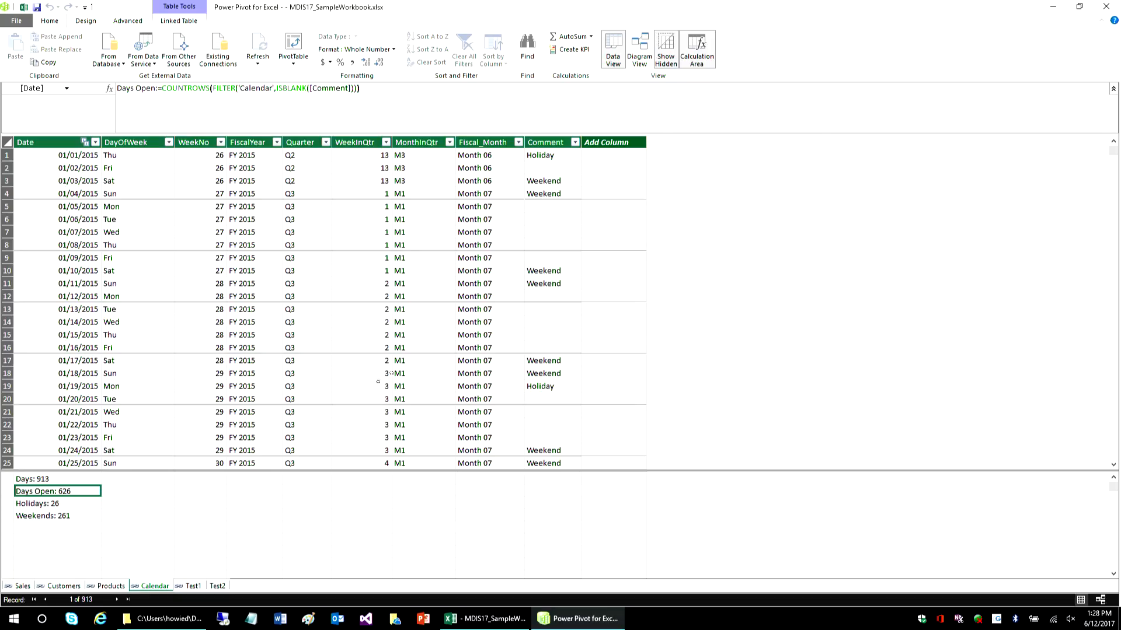
left_click(35, 505)
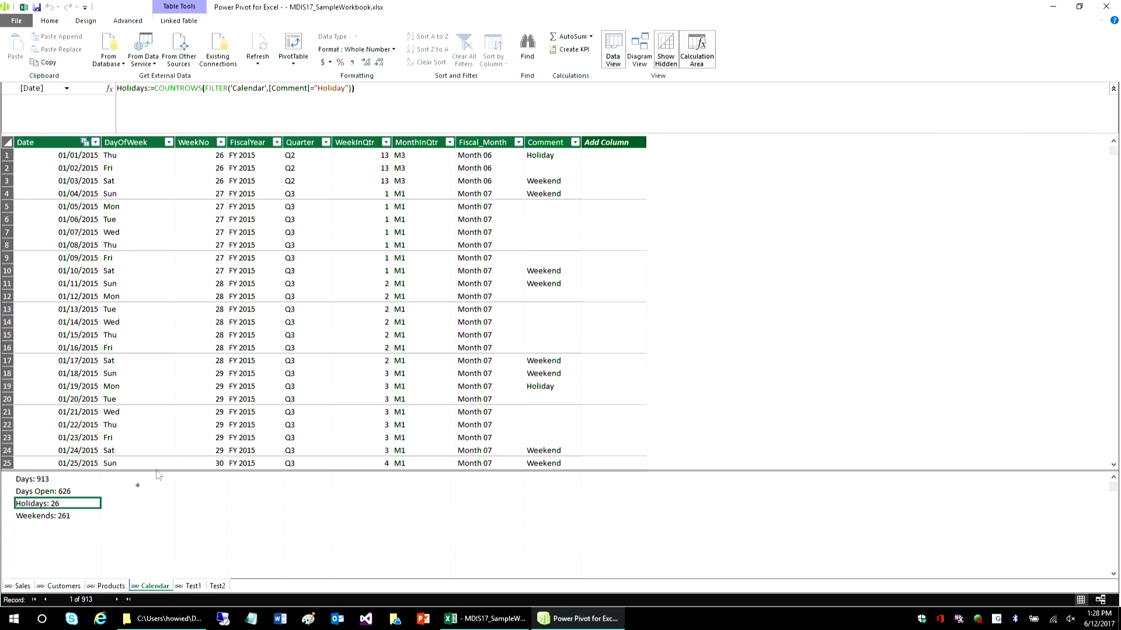
left_click(43, 514)
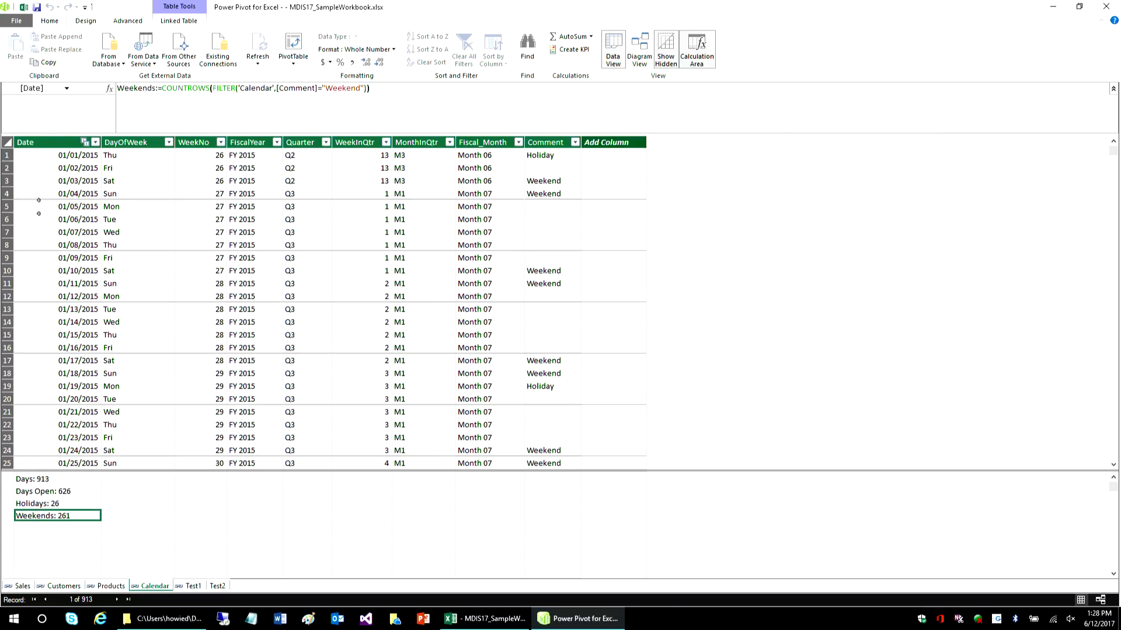
- Switch back to the Excel workbook and expand the Calendar table in the calendar PivotTable's field list
left_click(24, 8)
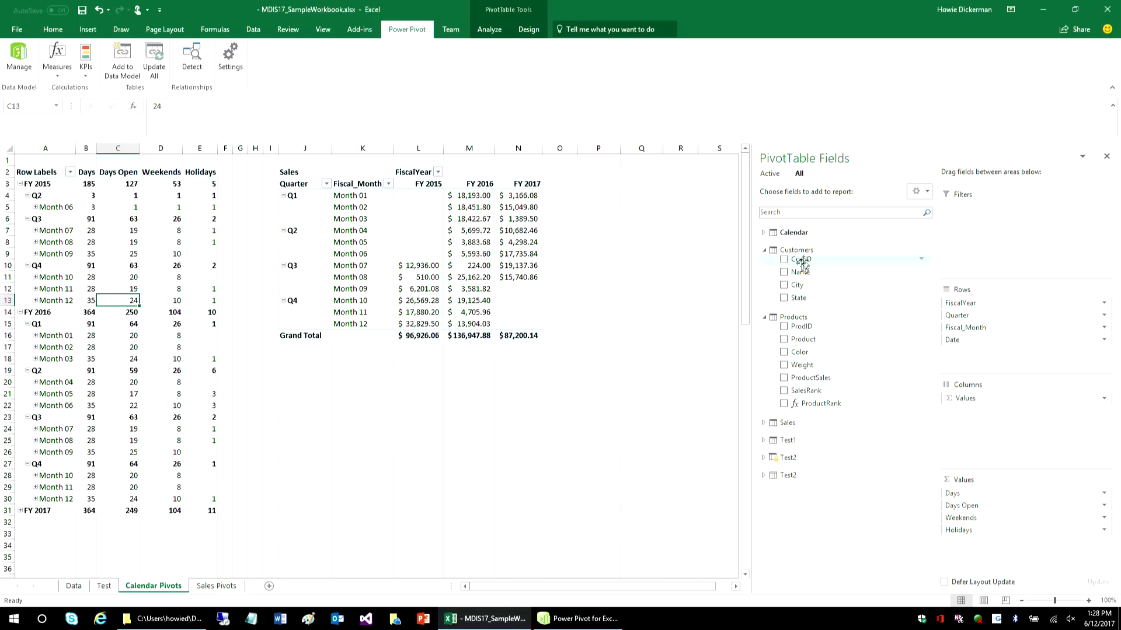
left_click(763, 233)
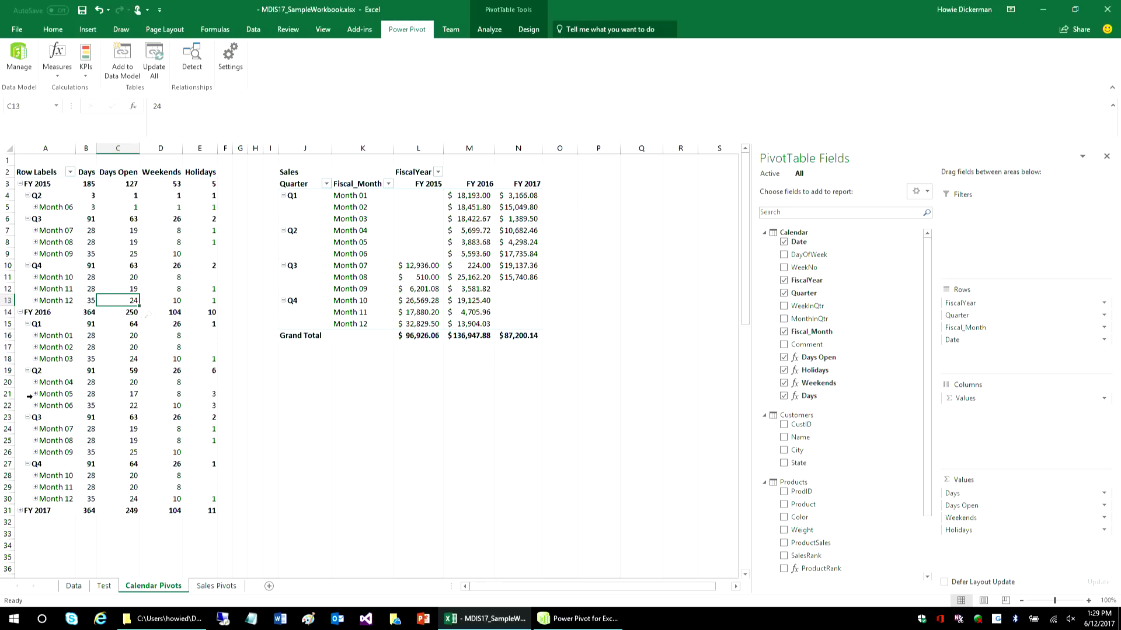
- Expand Month 05 of FY 2016 in the calendar PivotTable, examine its daily holiday entries and collapse it again
left_click(35, 395)
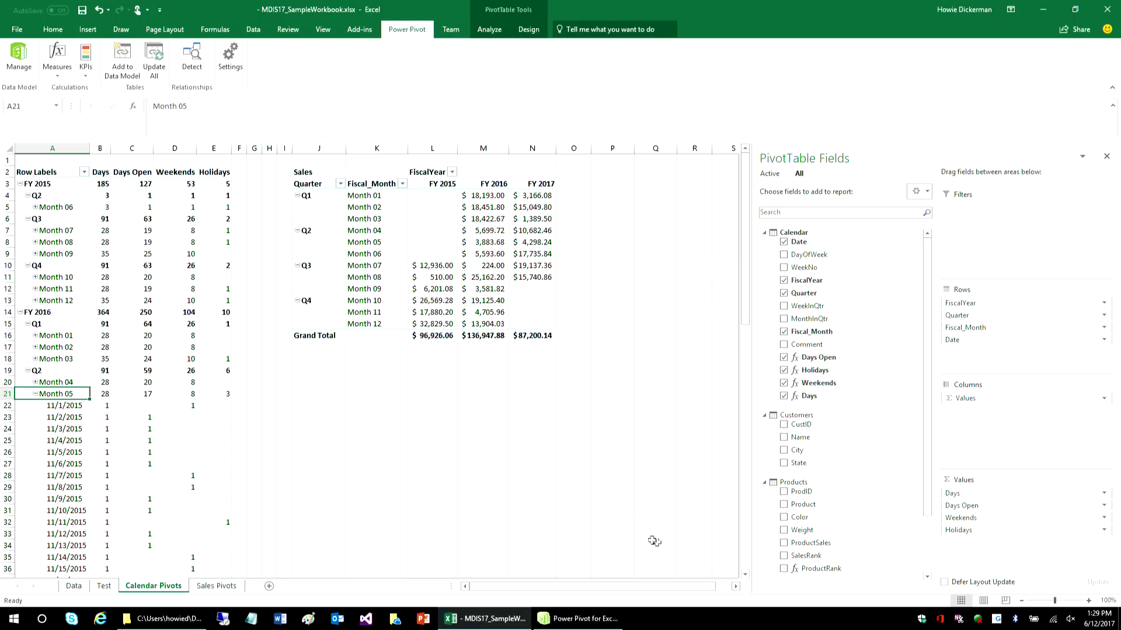
left_click(744, 575)
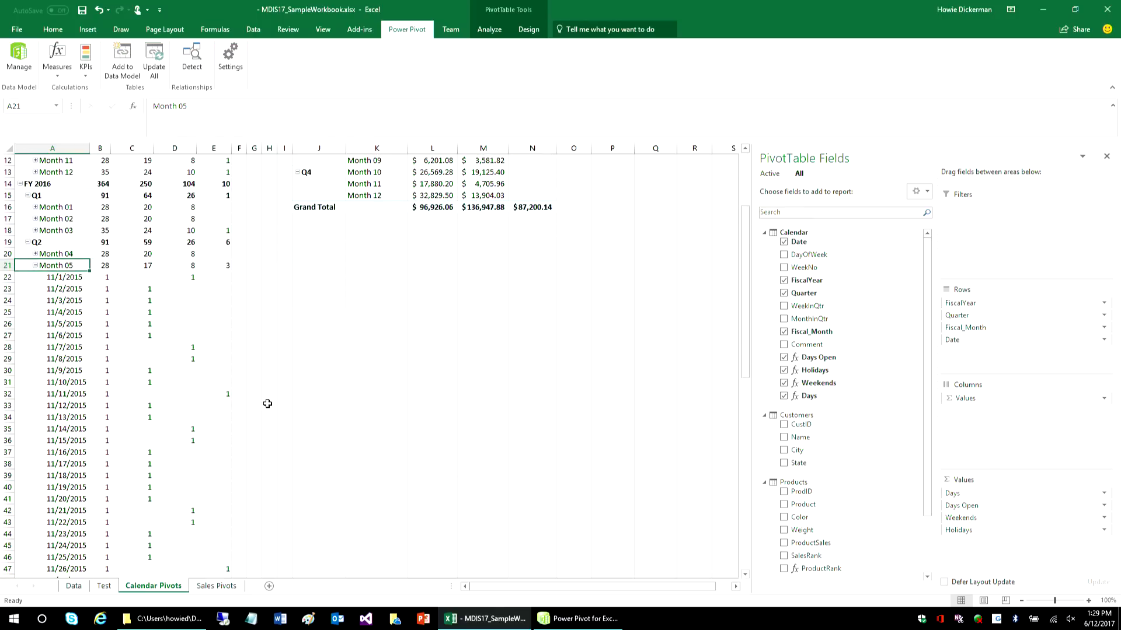
left_click(226, 398)
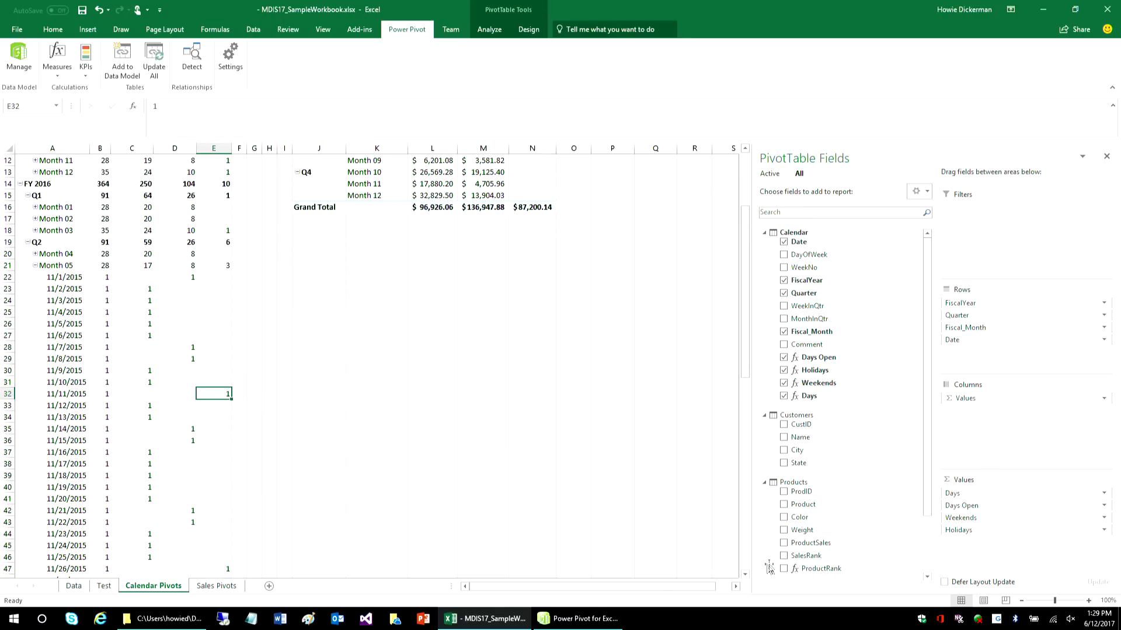
left_click(745, 576)
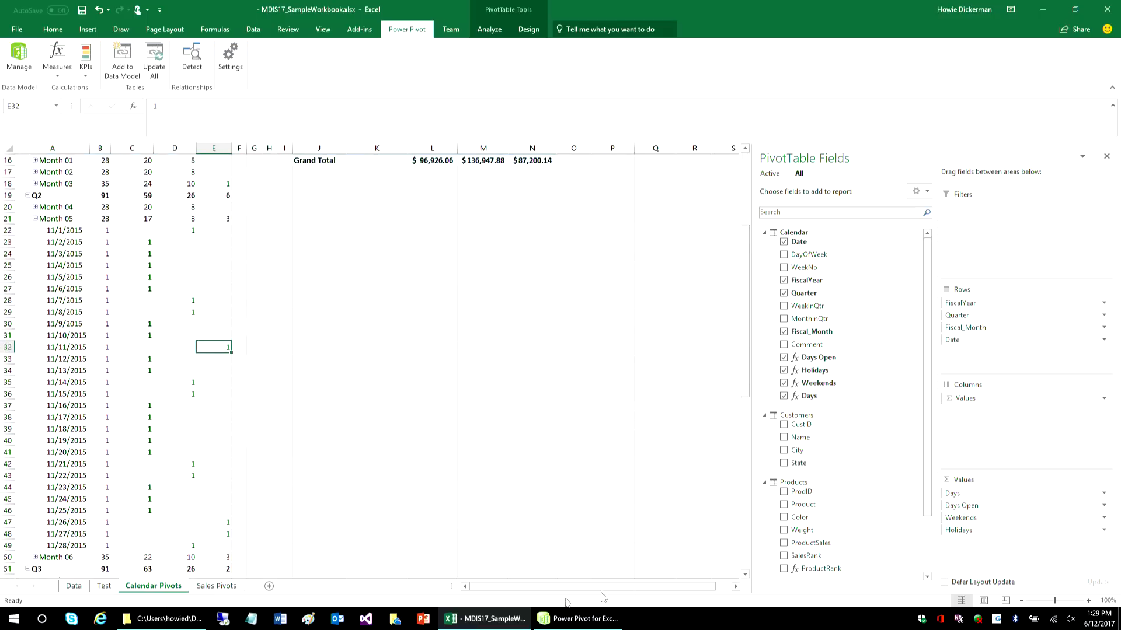
left_click(36, 219)
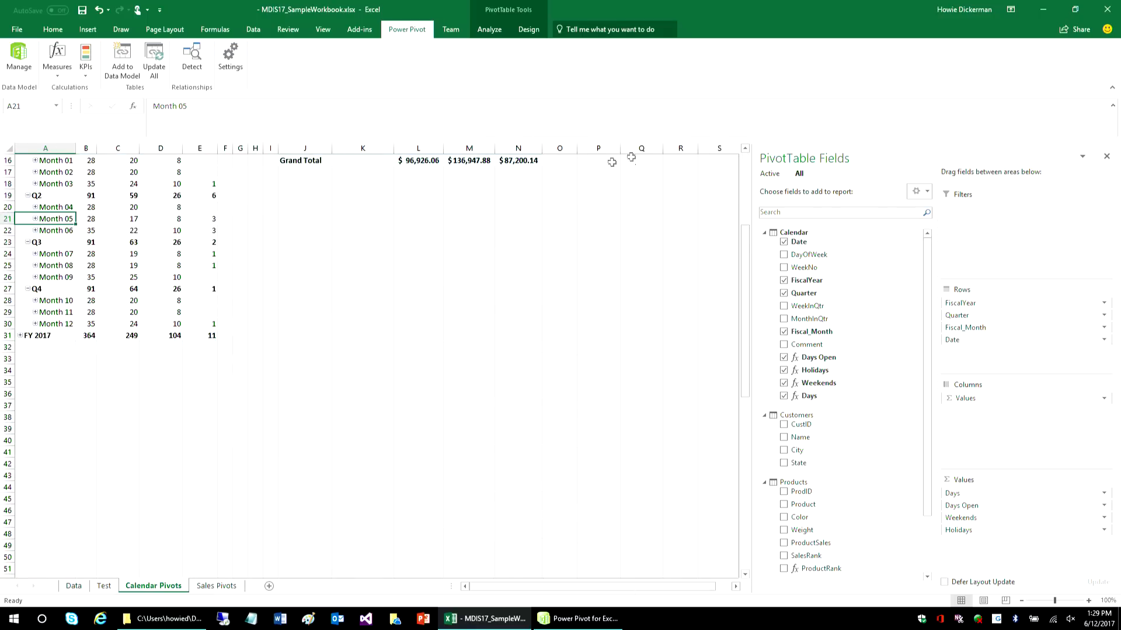
- Select the Month 07 FY 2015 value in the Sales PivotTable to view that PivotTable's field layout
scroll(741, 169, "up", 5)
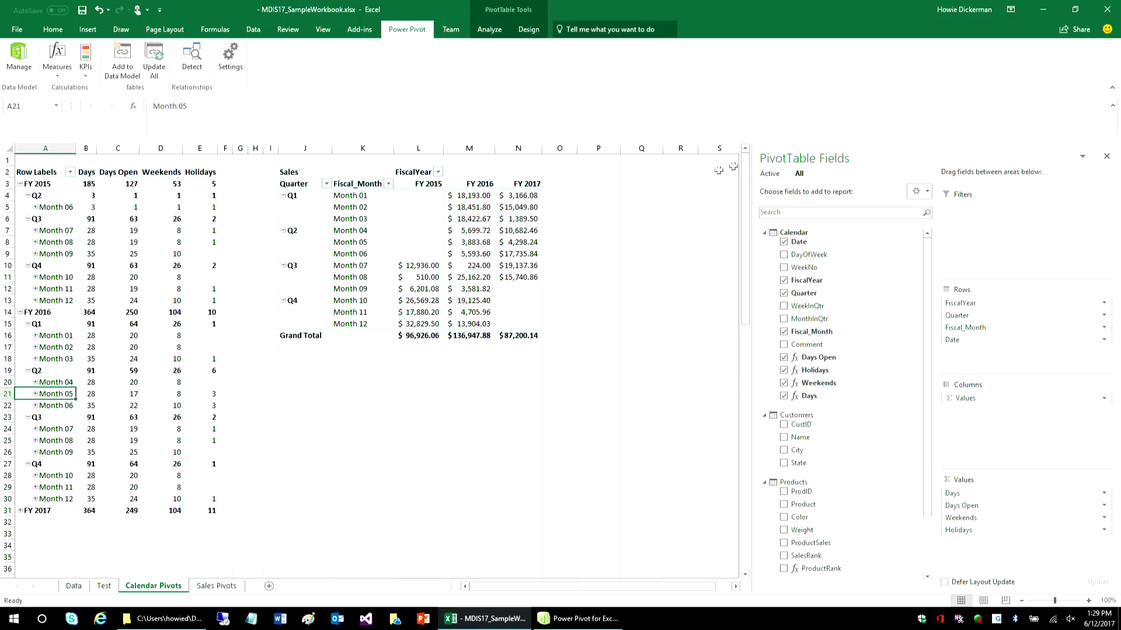
left_click(424, 266)
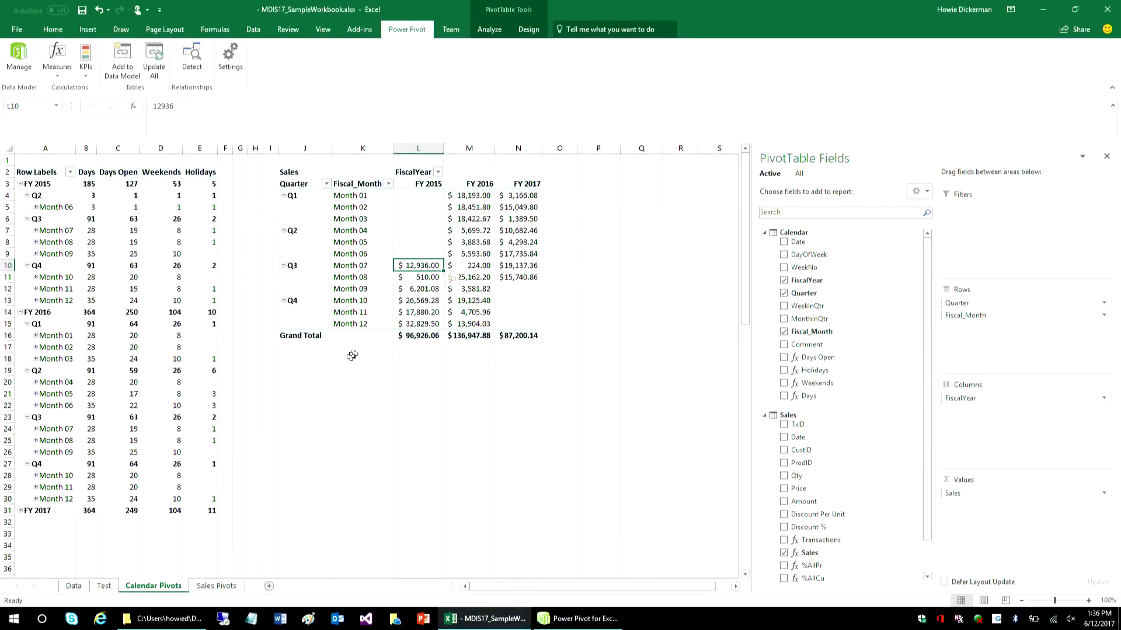
- In the Power Pivot data model, sort the Products table by ProductSales from largest to smallest and view the SalesRank and ProductRank formulas
left_click(19, 56)
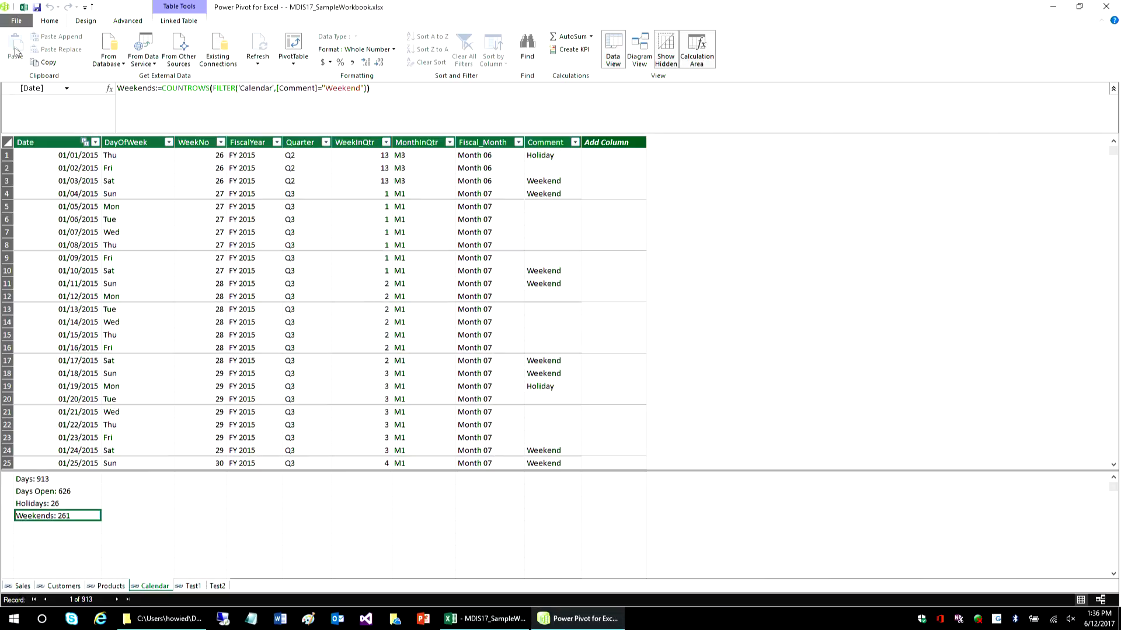
left_click(108, 587)
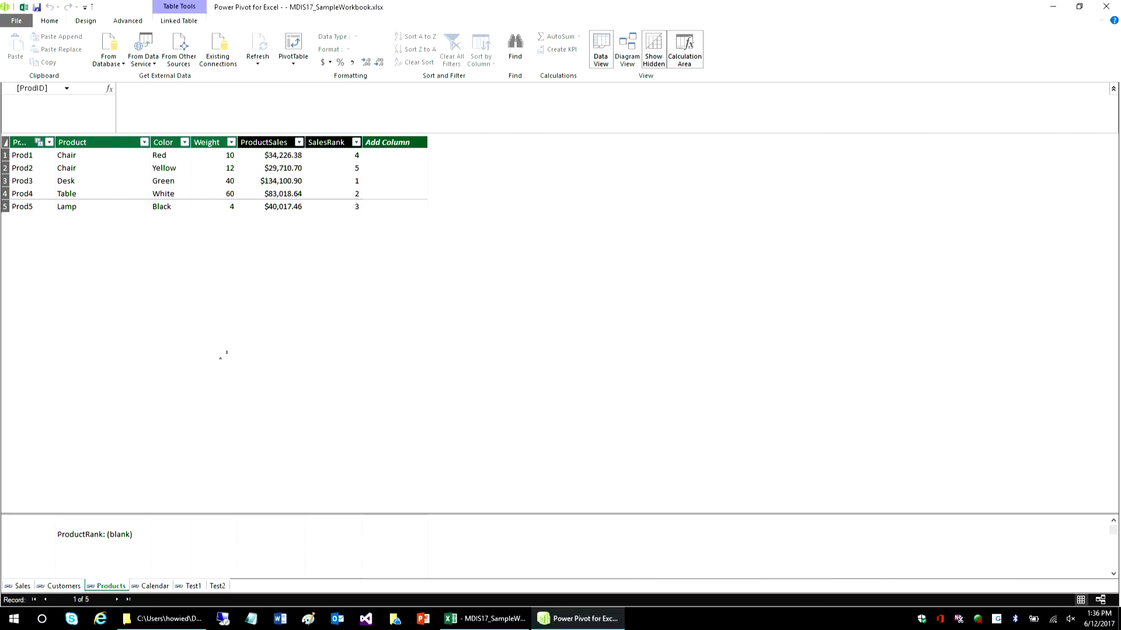
left_click(332, 167)
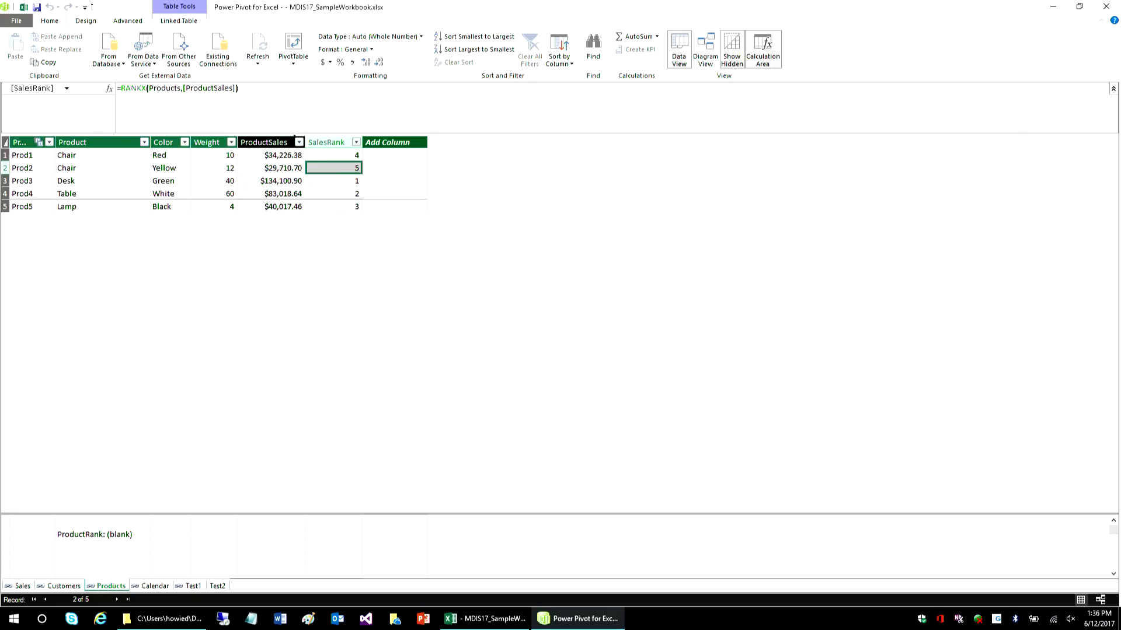
left_click(299, 142)
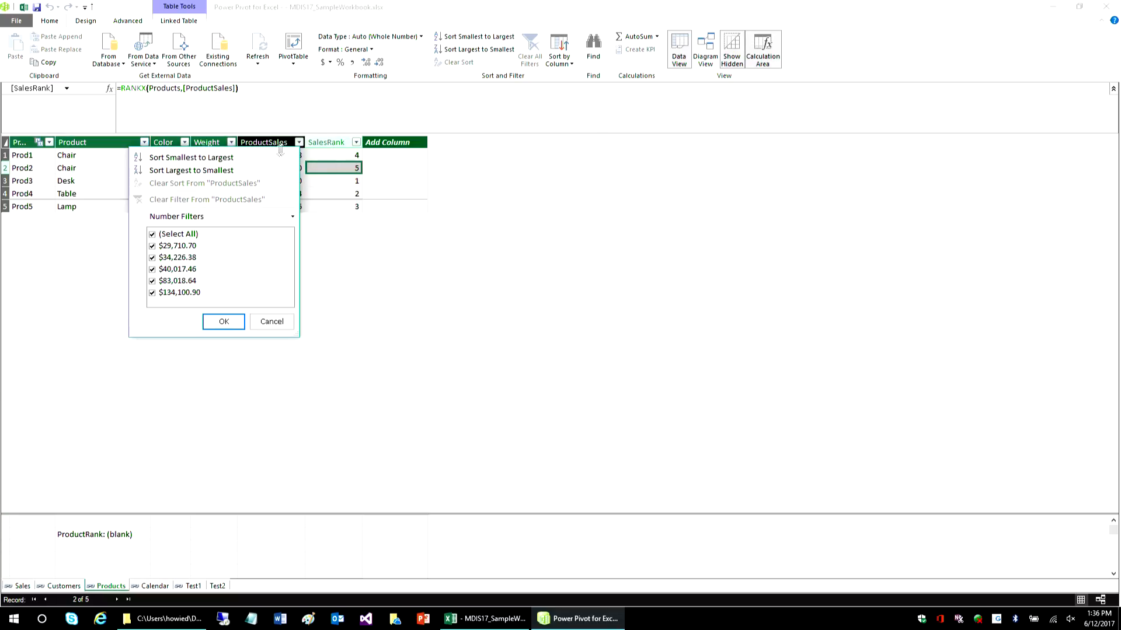
left_click(217, 171)
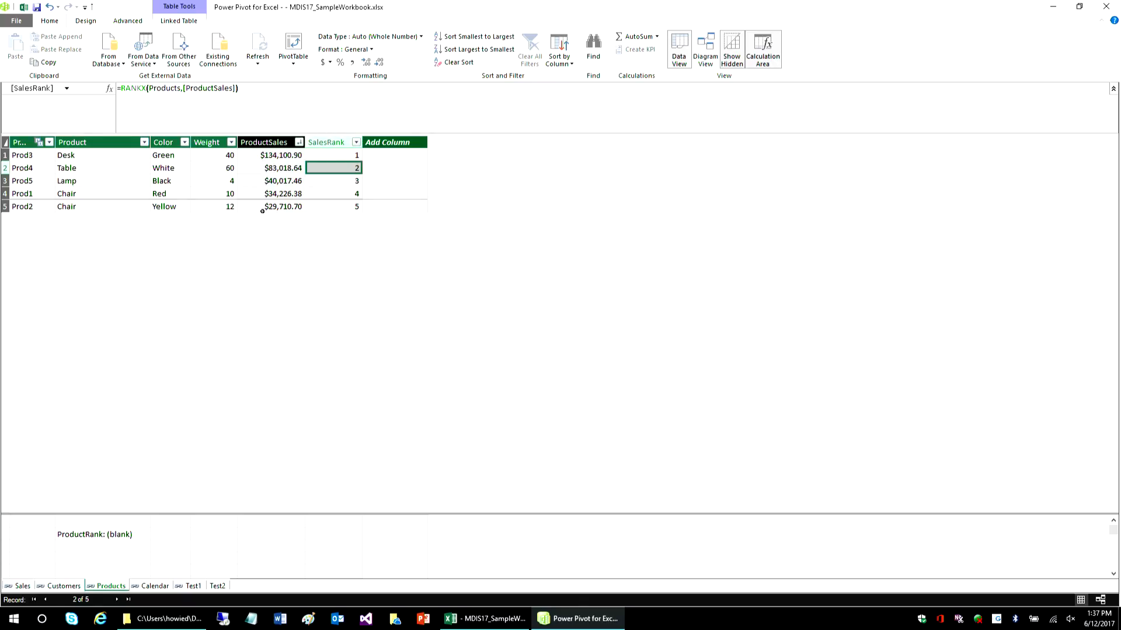
left_click(93, 538)
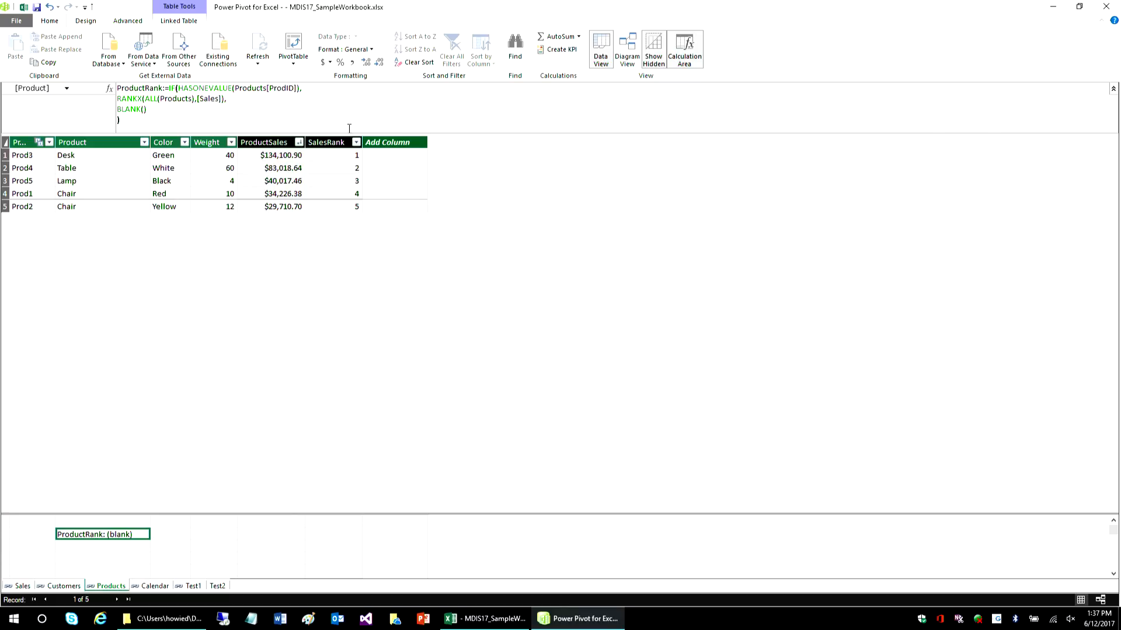
- Return to the Excel workbook's Sales Pivots sheet and add FiscalYear above ProdID in the rows of the ProductRank PivotTable
left_click(27, 7)
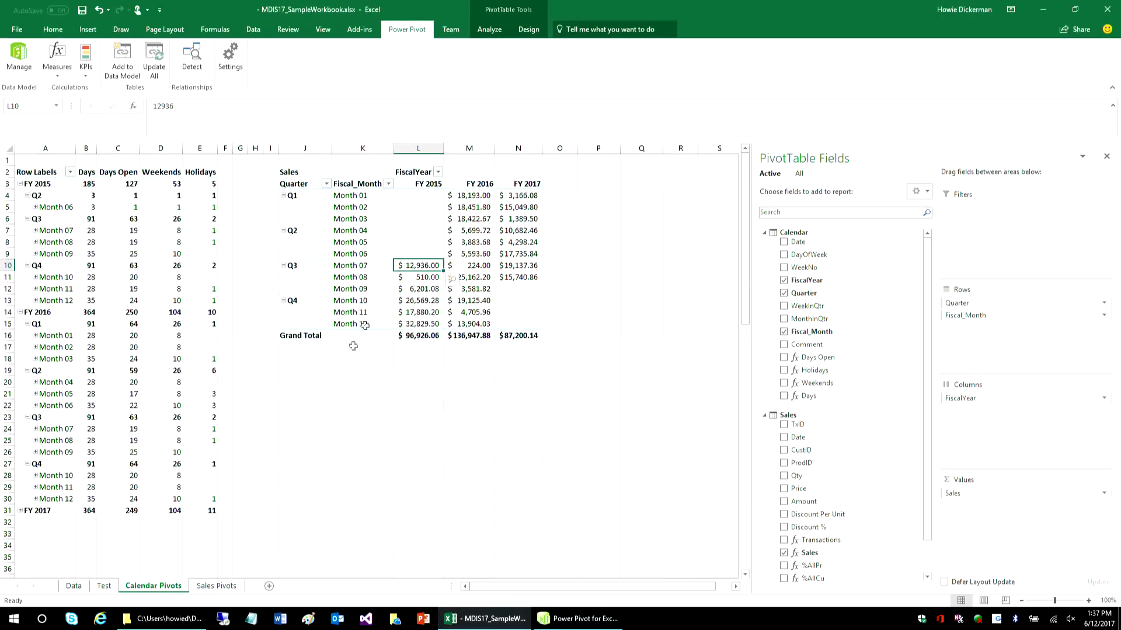
left_click(216, 585)
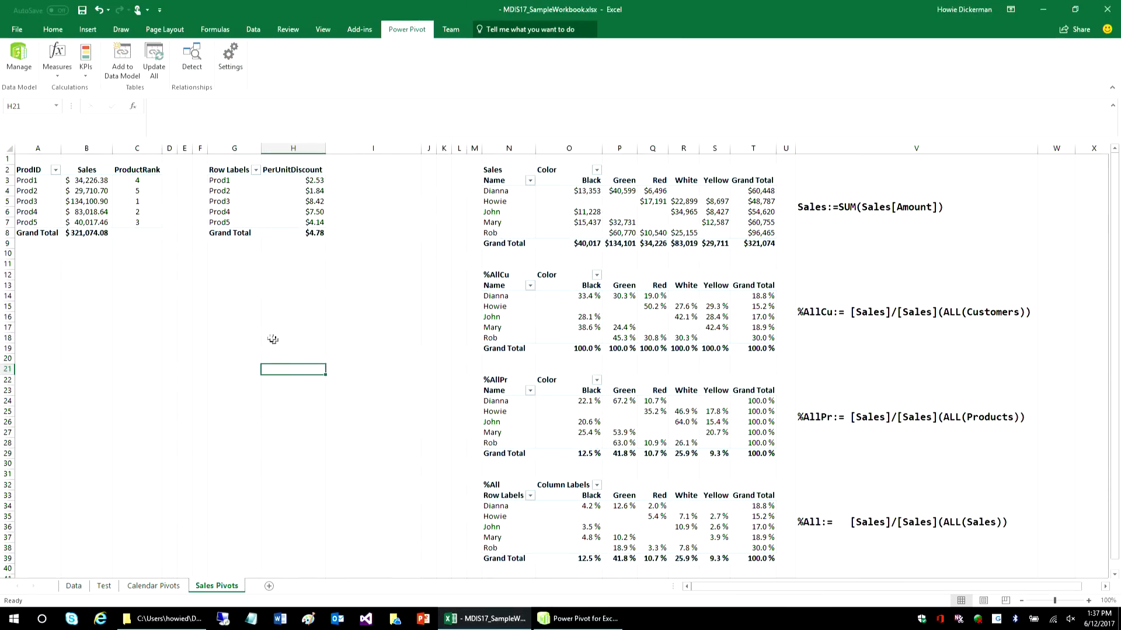
left_click(89, 192)
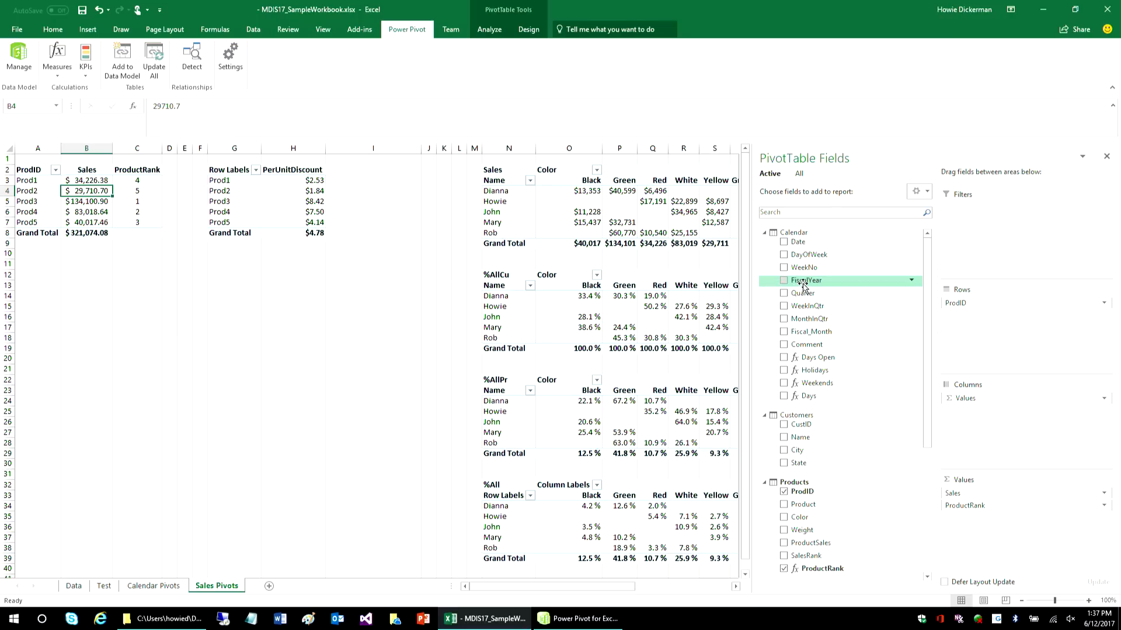
left_click_drag(803, 283, 981, 302)
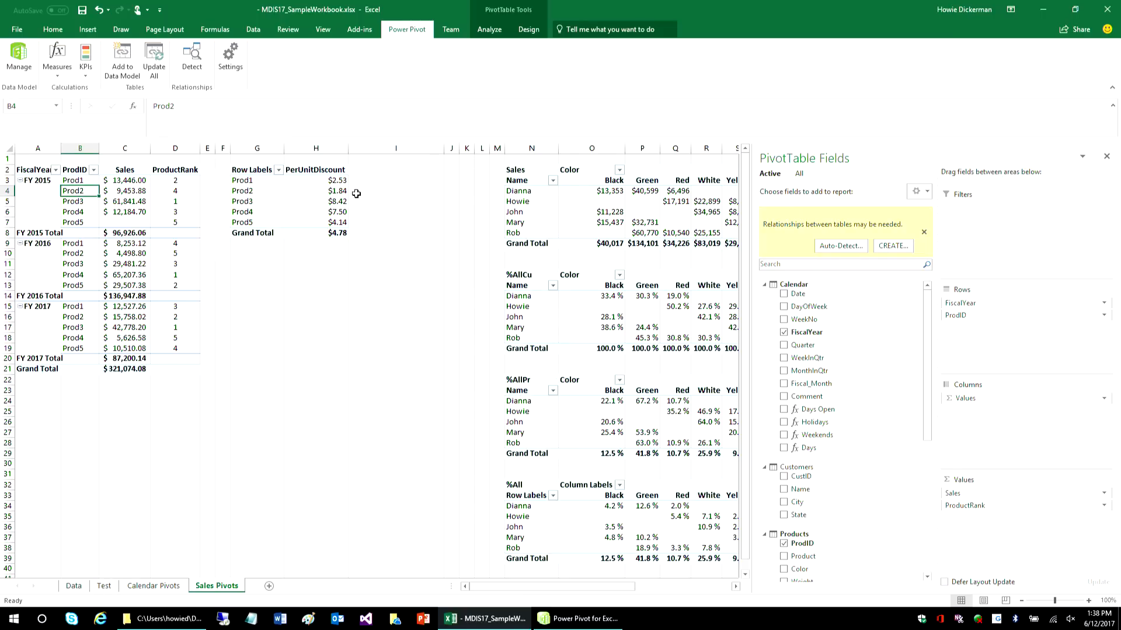
left_click(330, 205)
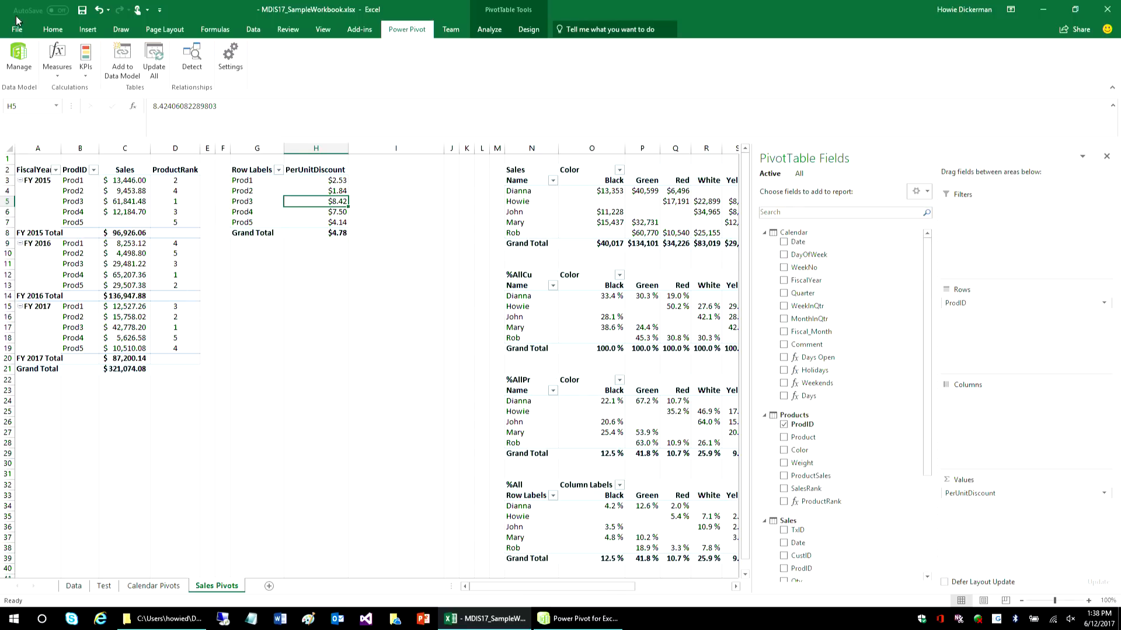
left_click(19, 55)
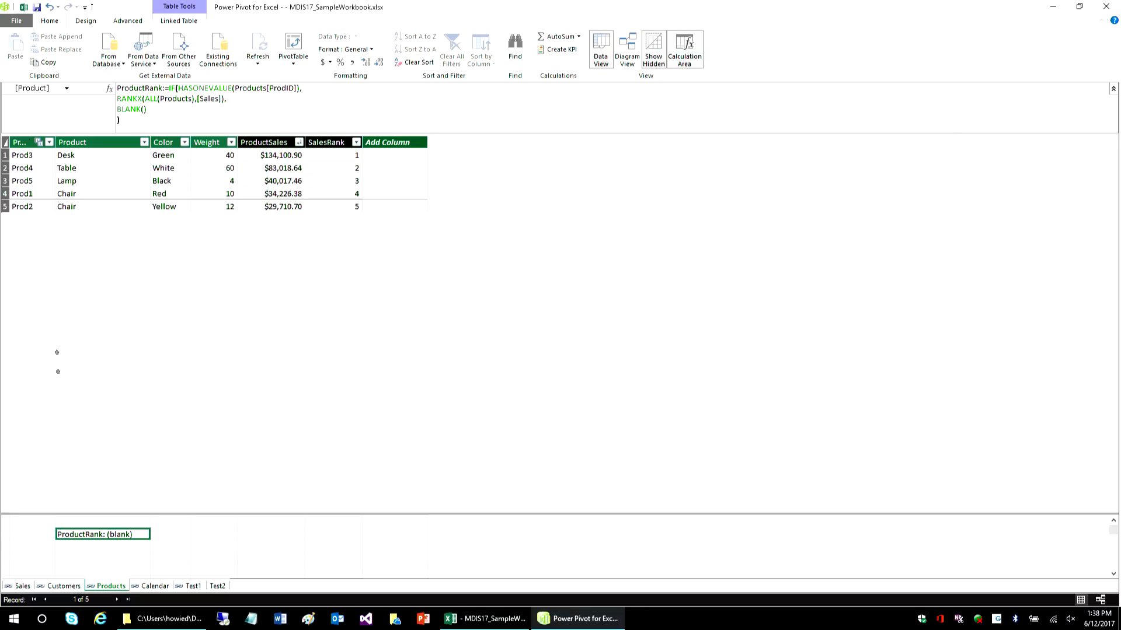
left_click(23, 7)
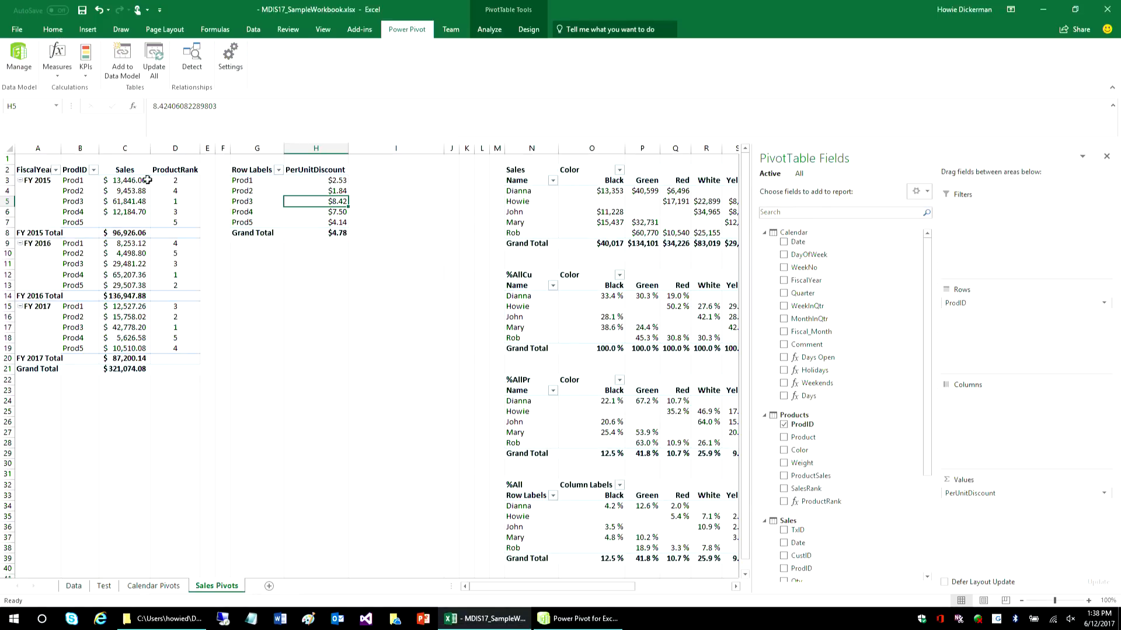
- Check which product is ranked 1 in each fiscal year of the ProductRank PivotTable
left_click(180, 201)
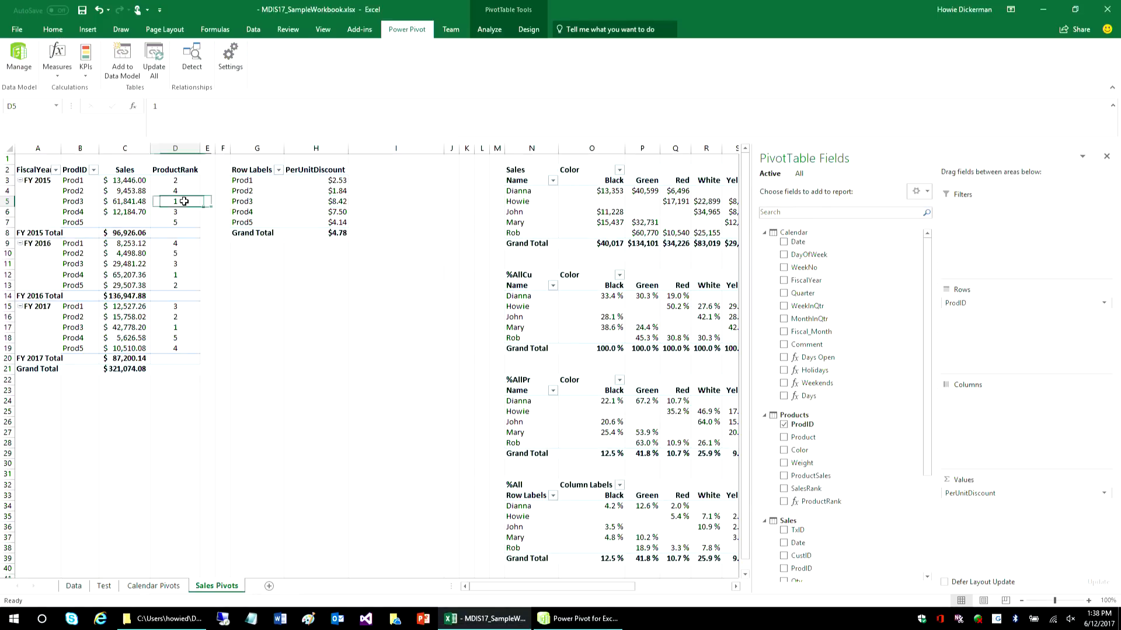
left_click(184, 274)
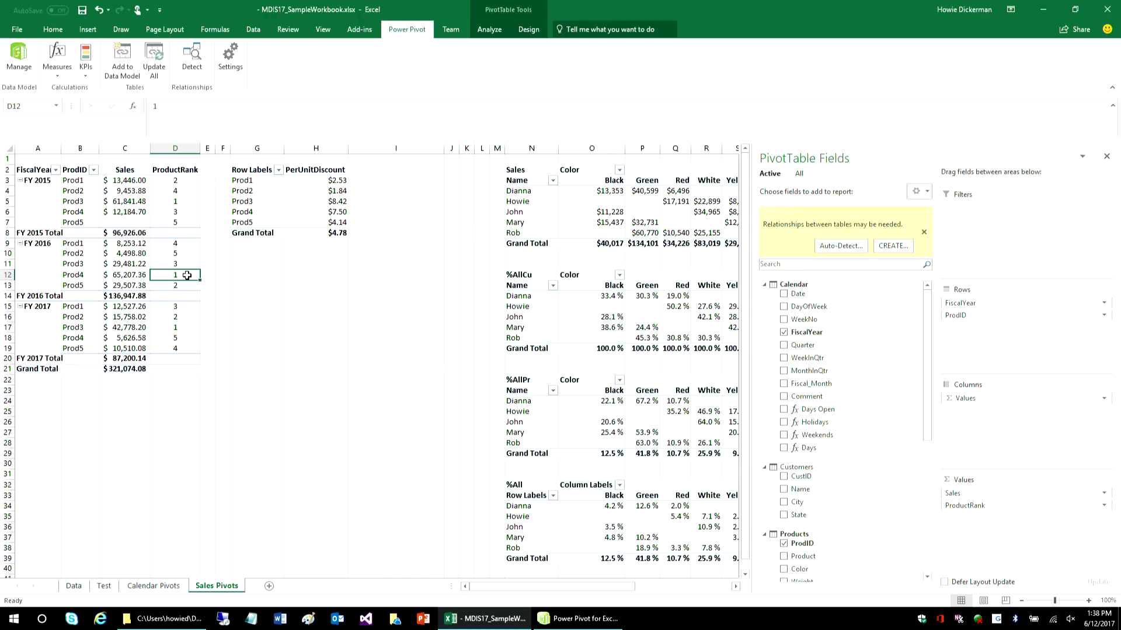
left_click(184, 328)
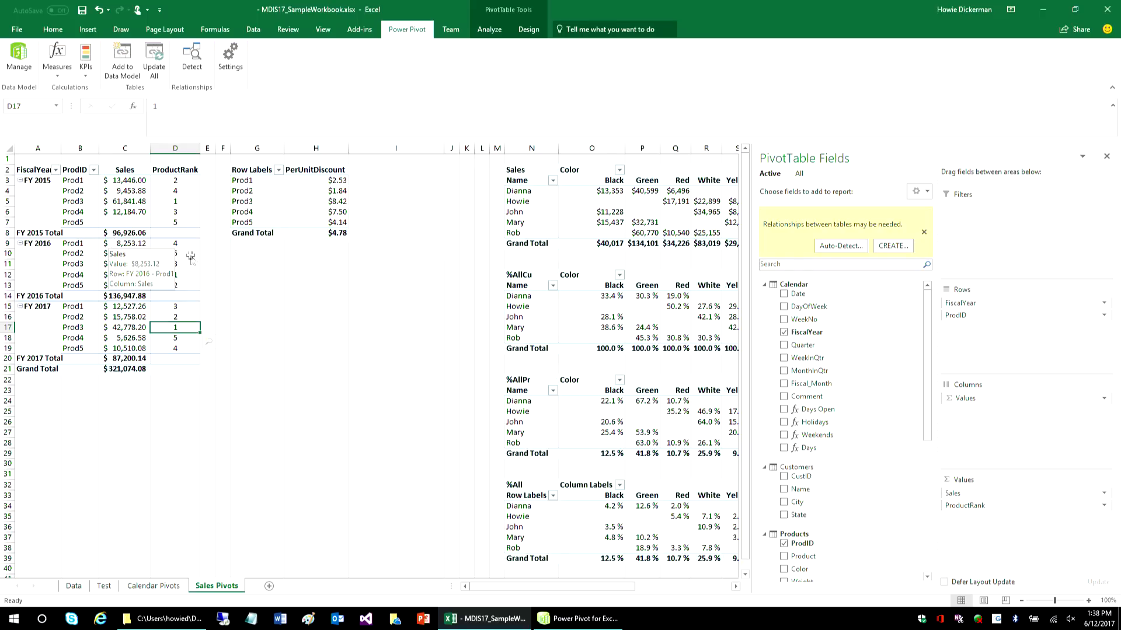
- Replace the ProductRank measure with the SalesRank column in the values of the fiscal year PivotTable
left_click_drag(983, 506, 488, 457)
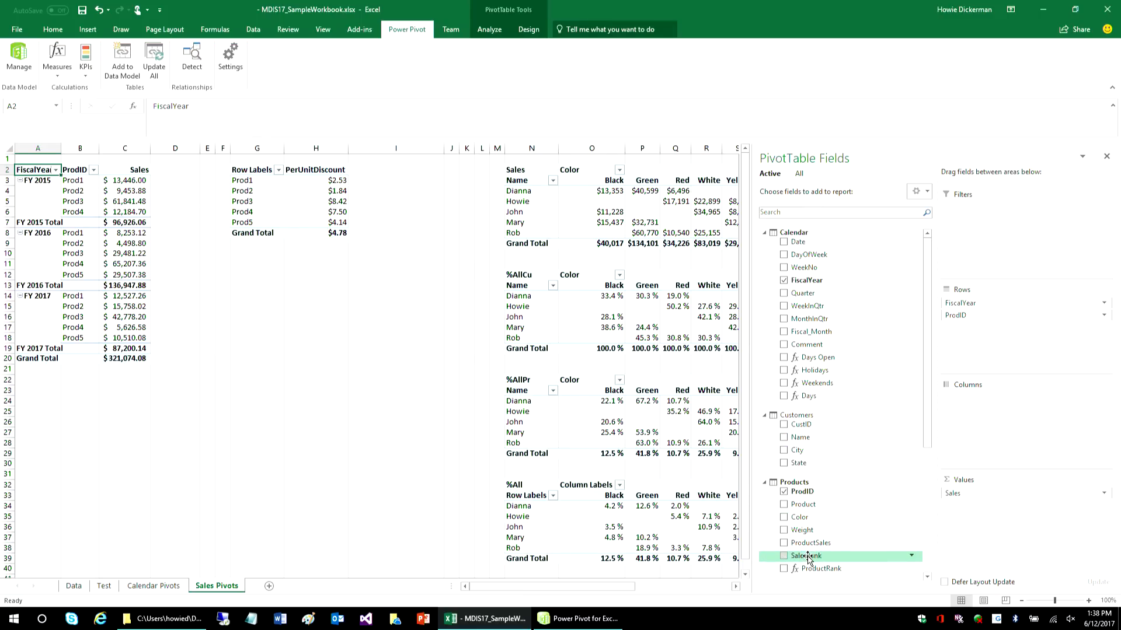
left_click_drag(807, 558, 990, 518)
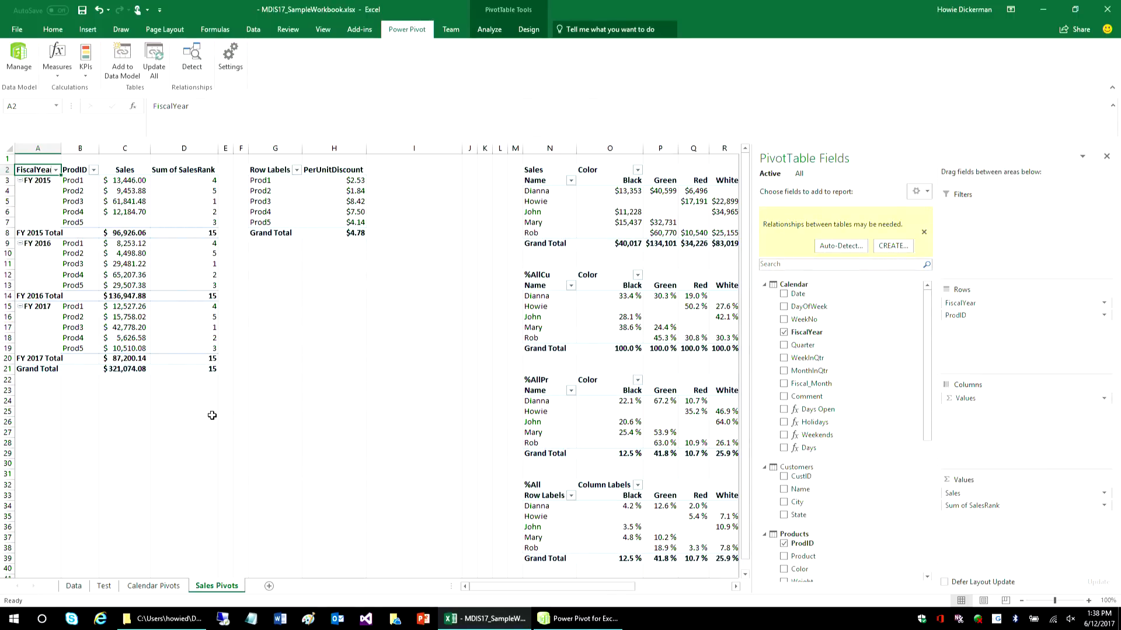
mouse_move(153, 339)
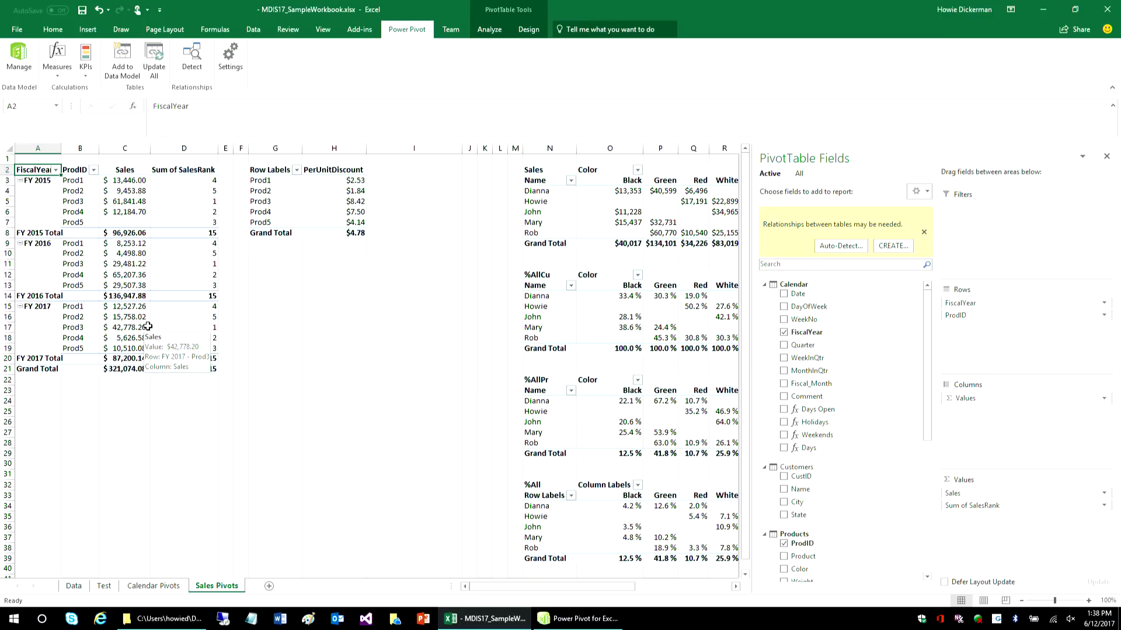
- Select the PerUnitDiscount PivotTable, switch to the data model's Sales table and view the PerUnitDiscount measure's formula
left_click(349, 201)
mouse_move(307, 242)
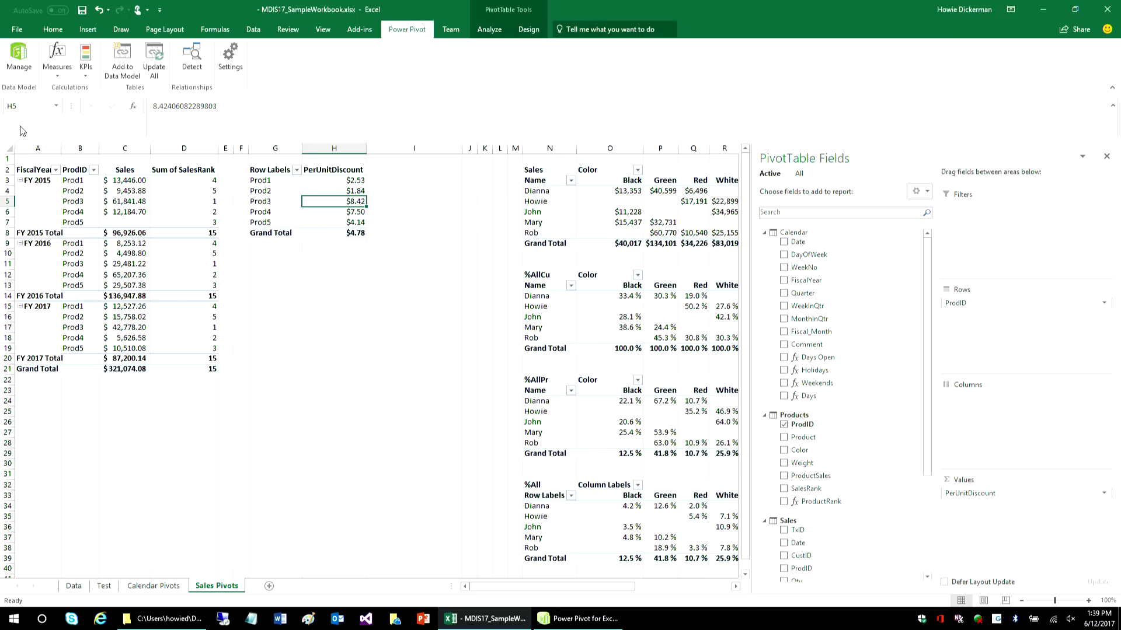
left_click(18, 51)
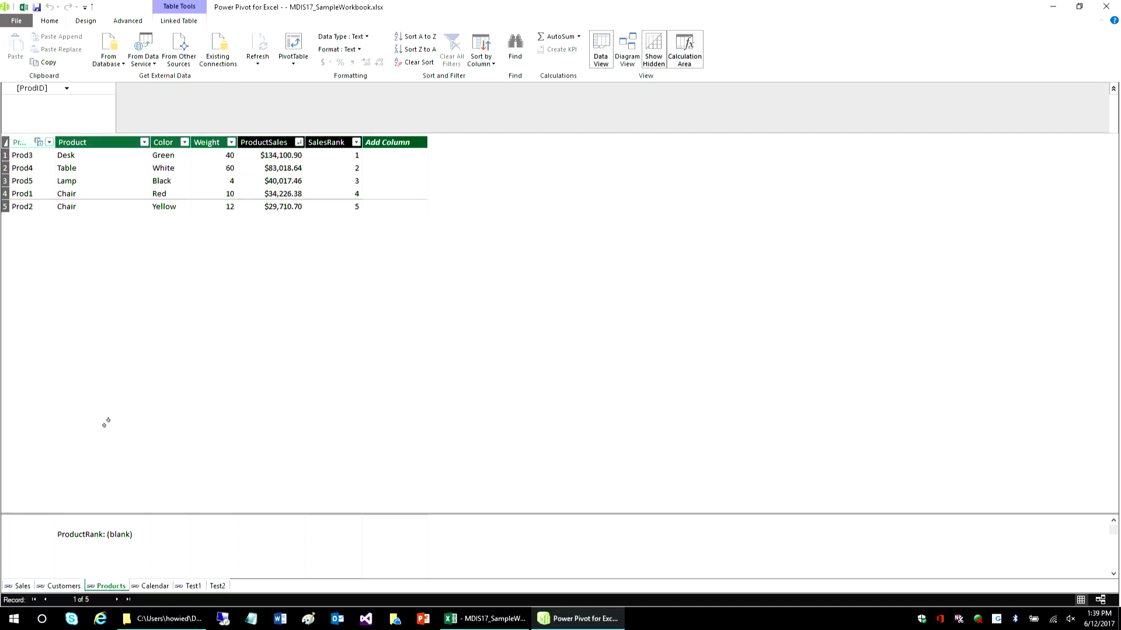
left_click(19, 586)
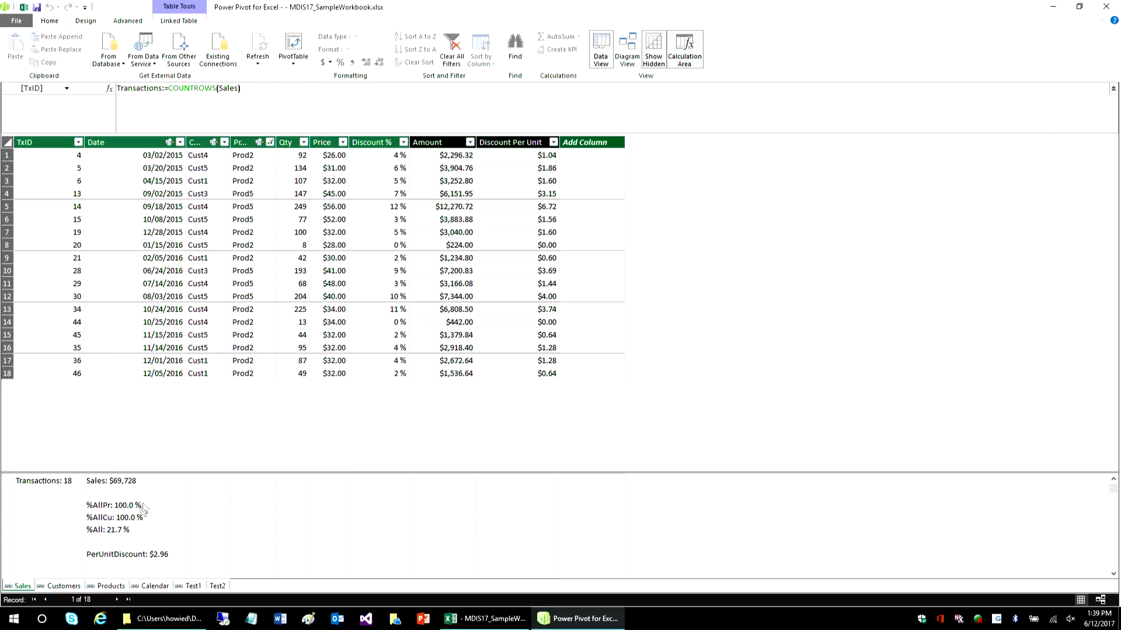
left_click(127, 556)
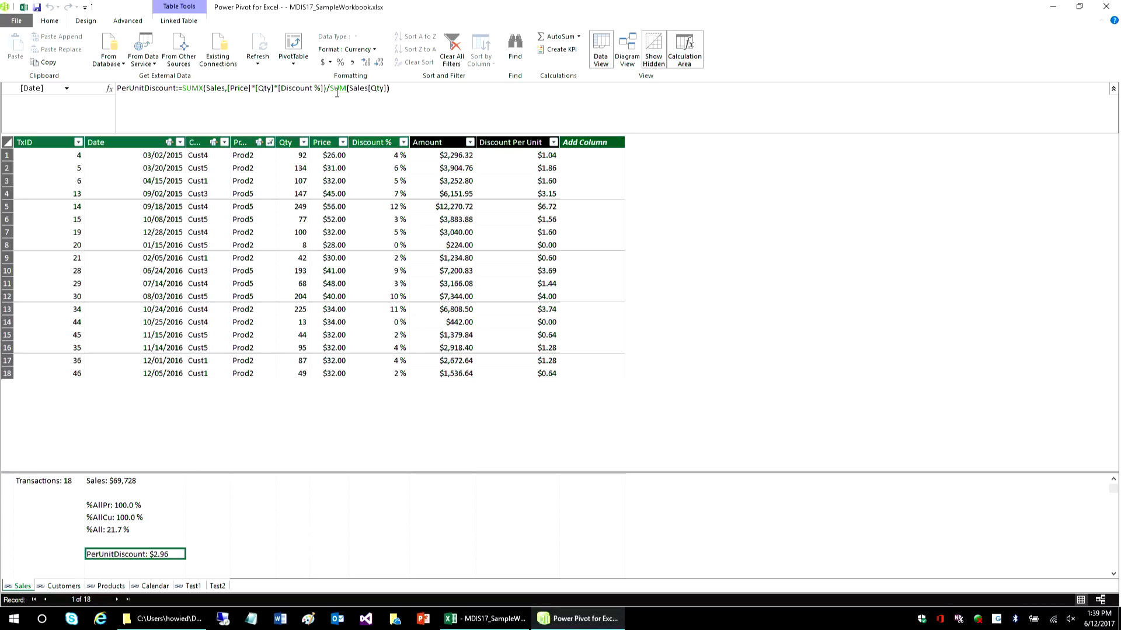
- Examine the formula and row values of the Discount Per Unit calculated column in the Sales table
left_click(508, 179)
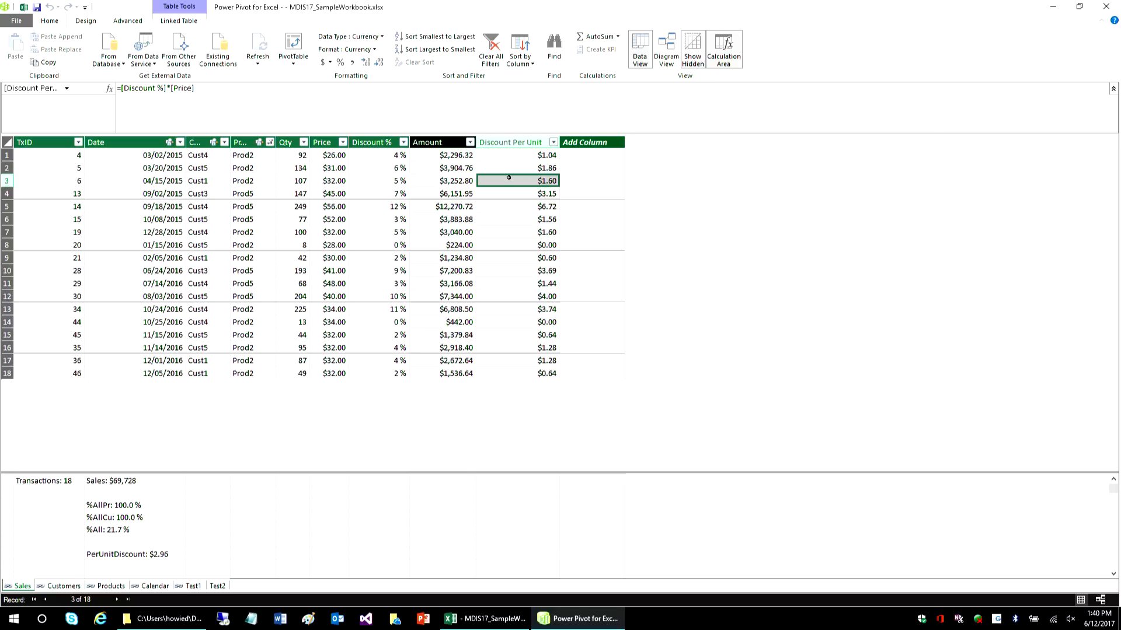
left_click(521, 220)
left_click(516, 242)
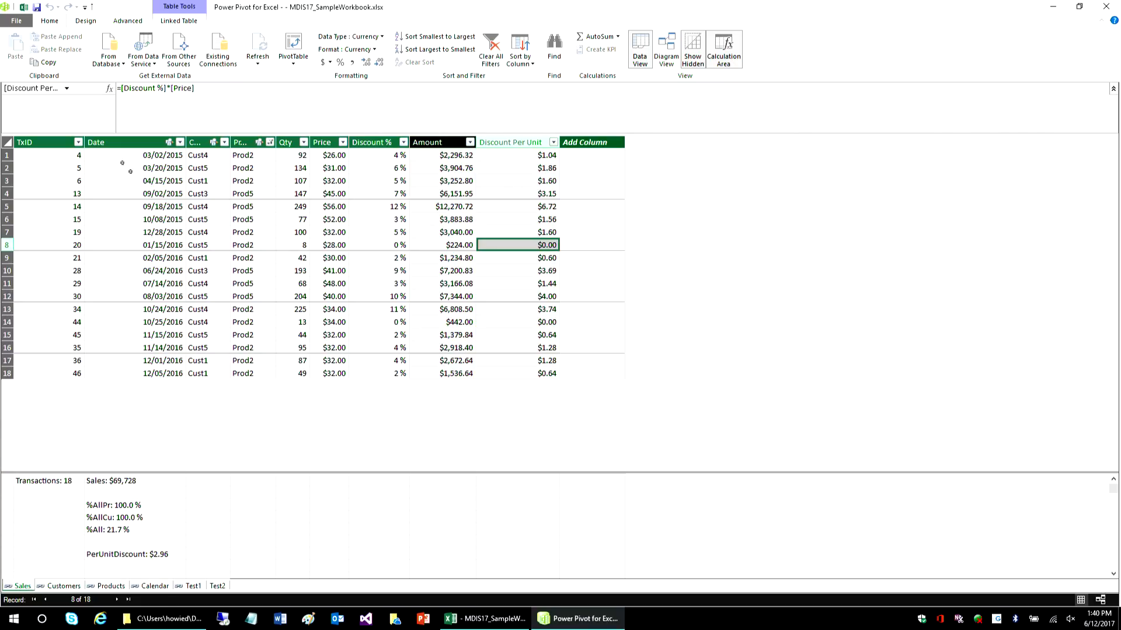
- Return to the Excel workbook and add the Sales table's Discount Per Unit column to the values of the PerUnitDiscount PivotTable
left_click(24, 7)
left_click(335, 212)
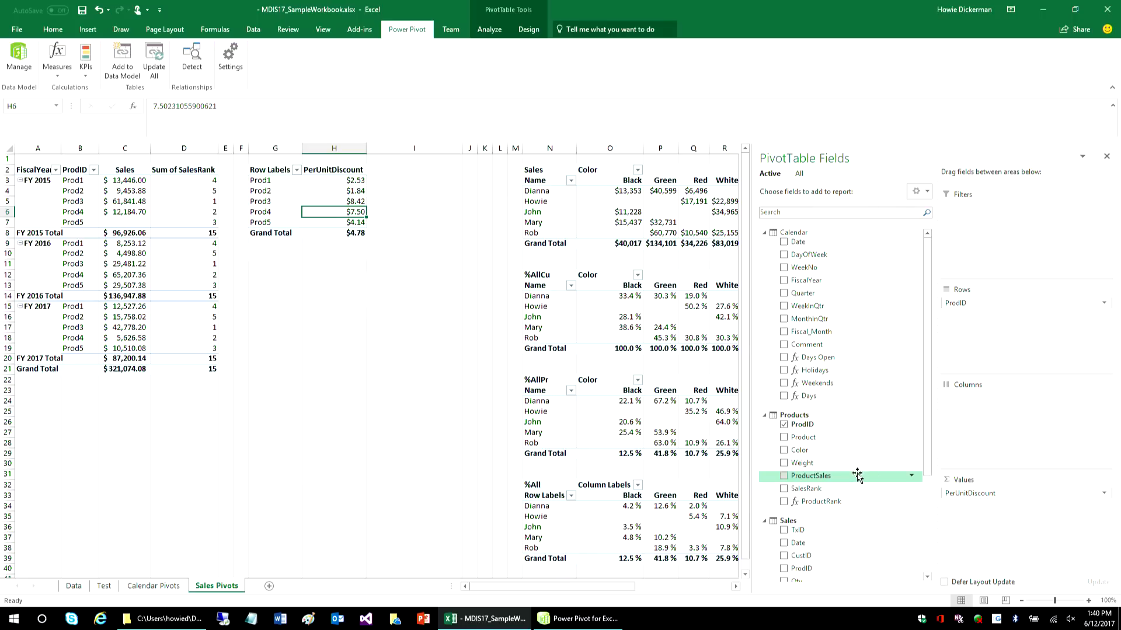
left_click(927, 550)
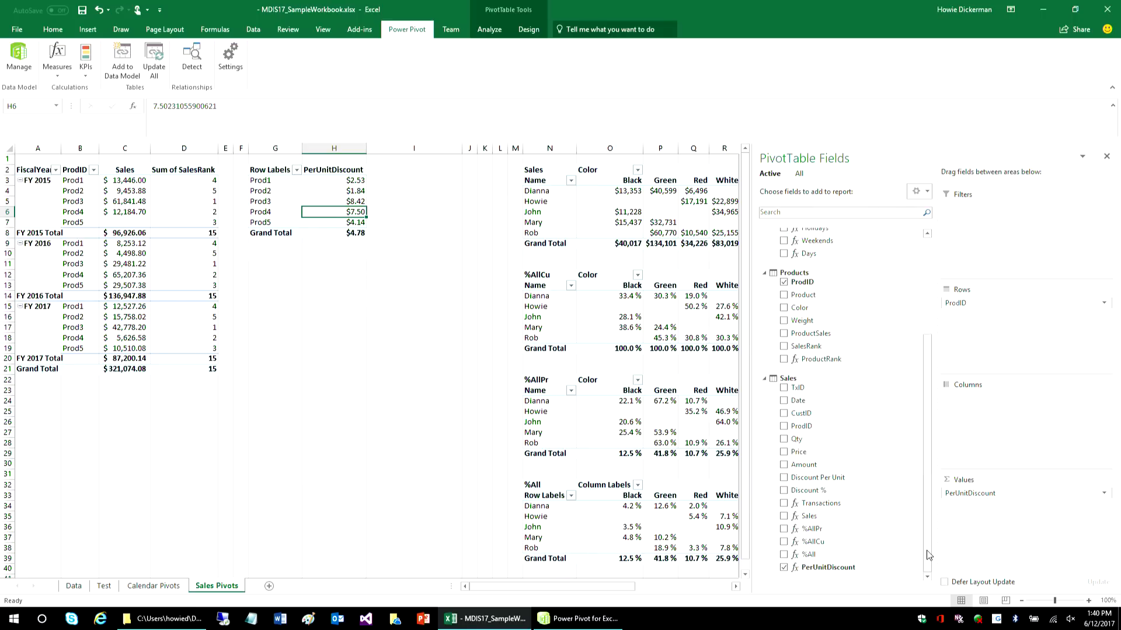
left_click_drag(817, 477, 1028, 534)
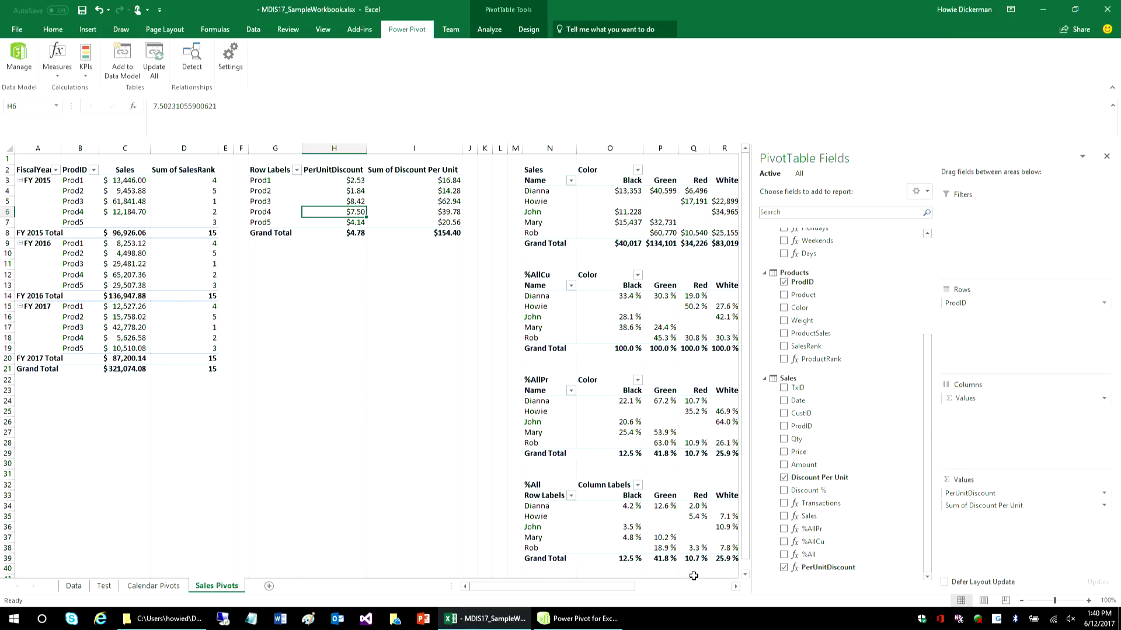
- Examine the Sales and %AllCu PivotTables with their formulas, selecting all customers' Black percentages in %AllCu
left_click(735, 586)
left_click(735, 587)
left_click(735, 587)
left_click(735, 586)
left_click(735, 586)
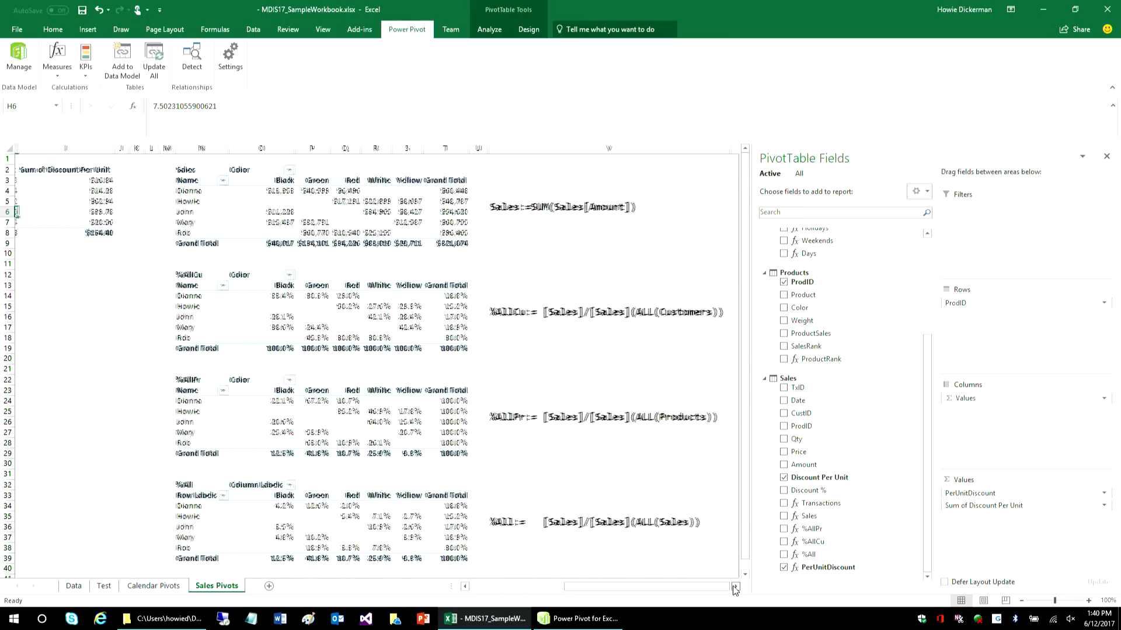
left_click(735, 586)
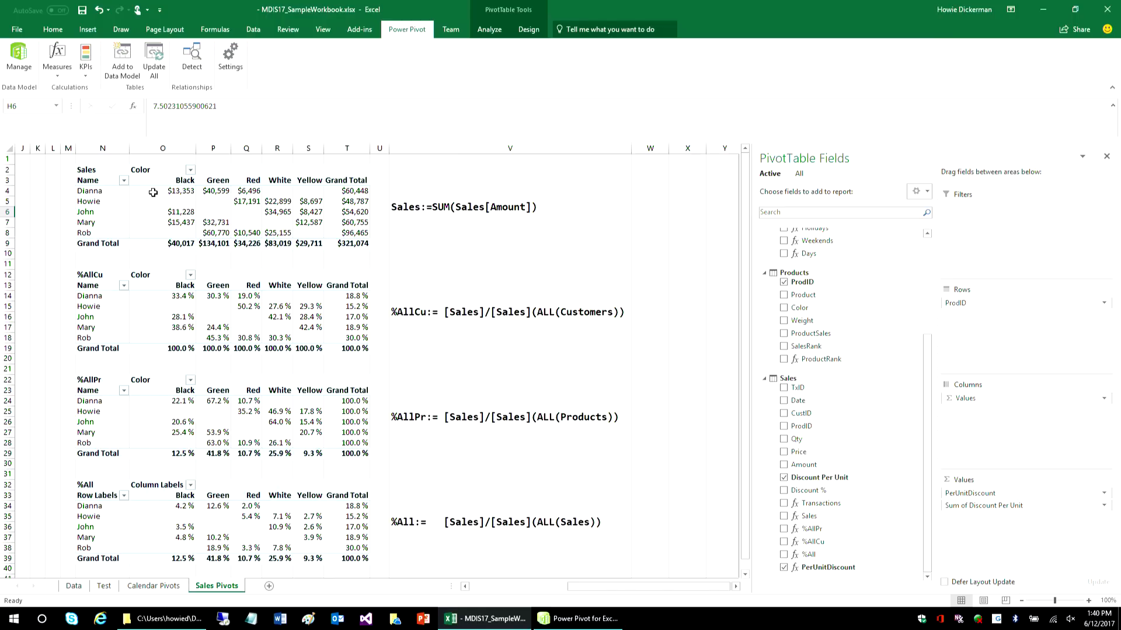
mouse_move(154, 193)
mouse_move(258, 238)
left_click_drag(179, 298, 171, 338)
mouse_move(171, 338)
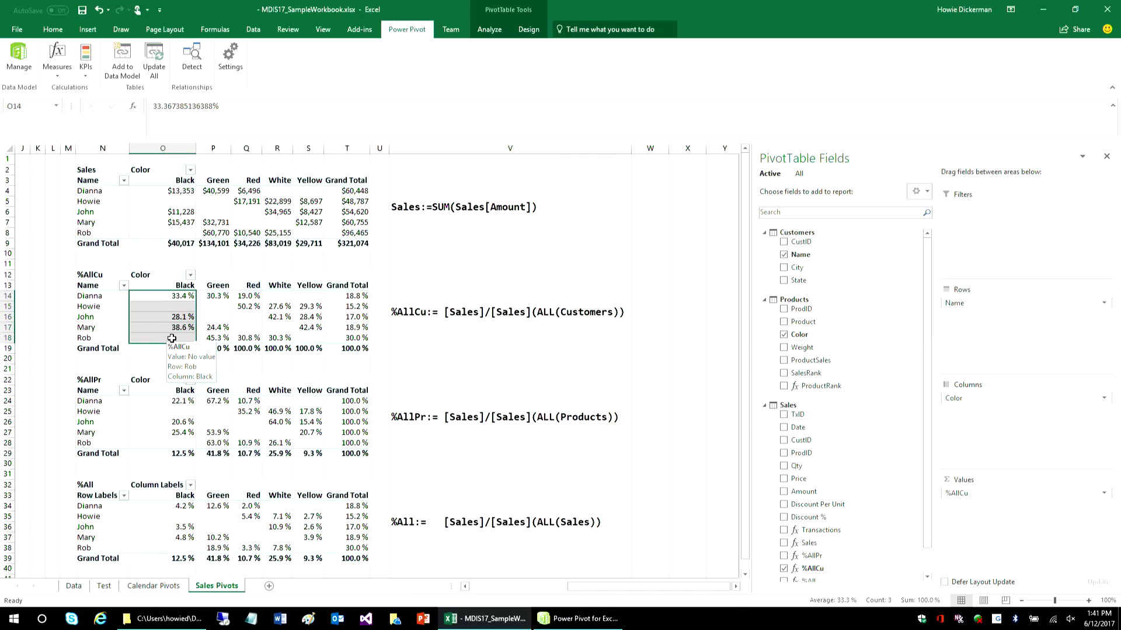
- Compare individual customers' Black sales amounts with the Black grand total in the Sales by Color PivotTable
left_click(175, 191)
left_click(174, 212, "ctrl")
left_click(174, 241, "ctrl")
left_click(174, 242)
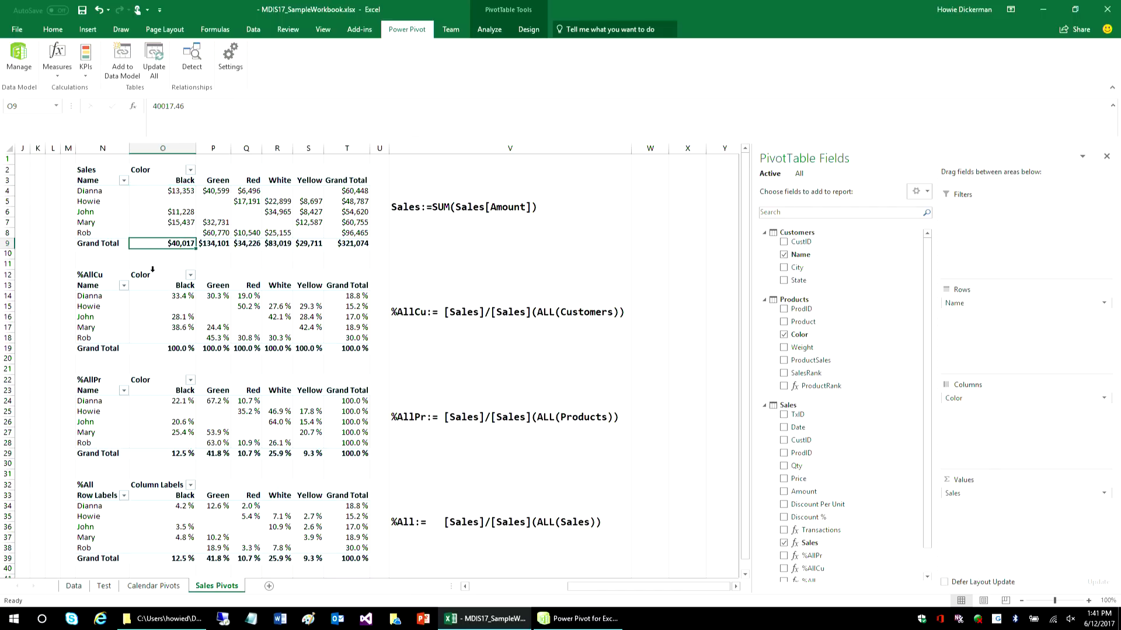
mouse_move(174, 244)
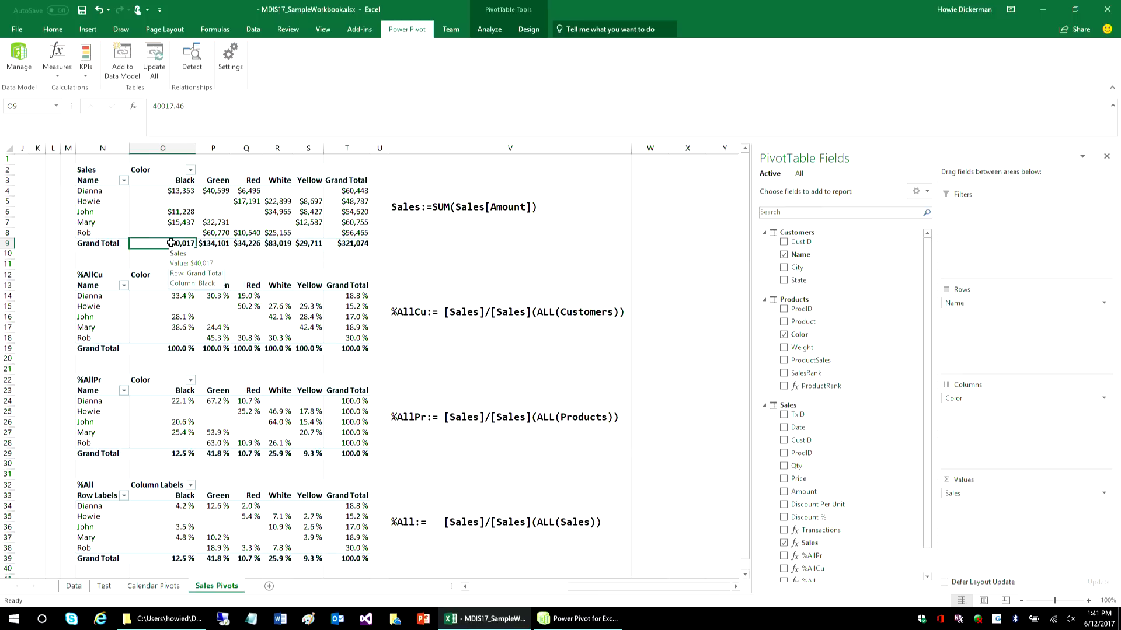
left_click(177, 211)
left_click(178, 243)
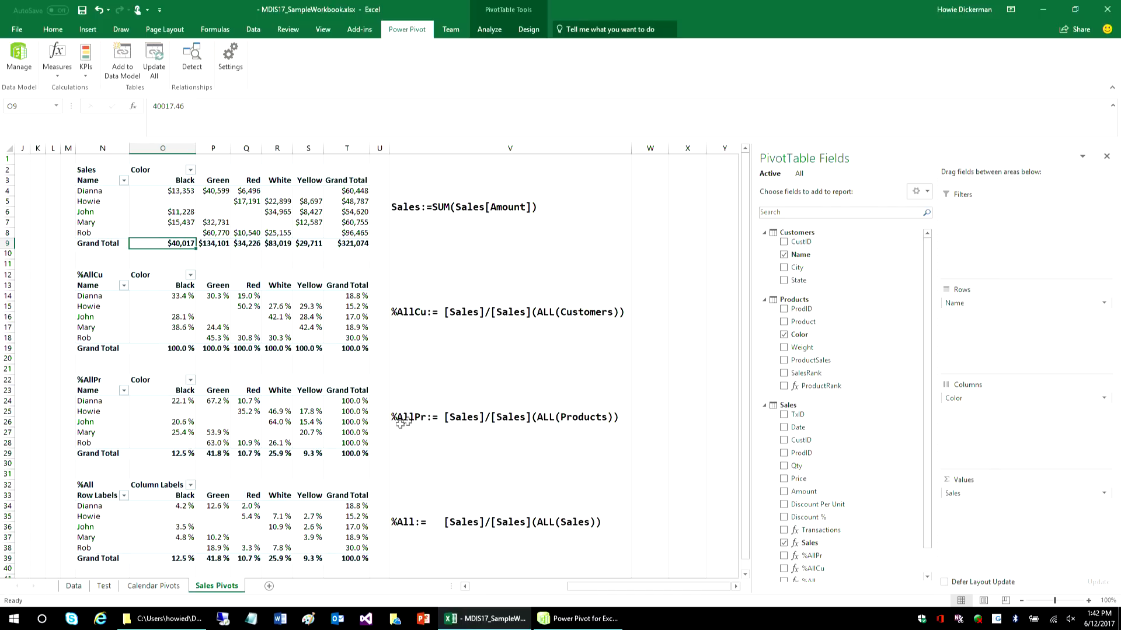
- Examine the first customer's percentages across all colors in the %AllPr PivotTable and select the %All formula note
left_click(183, 403)
left_click_drag(183, 403, 314, 405)
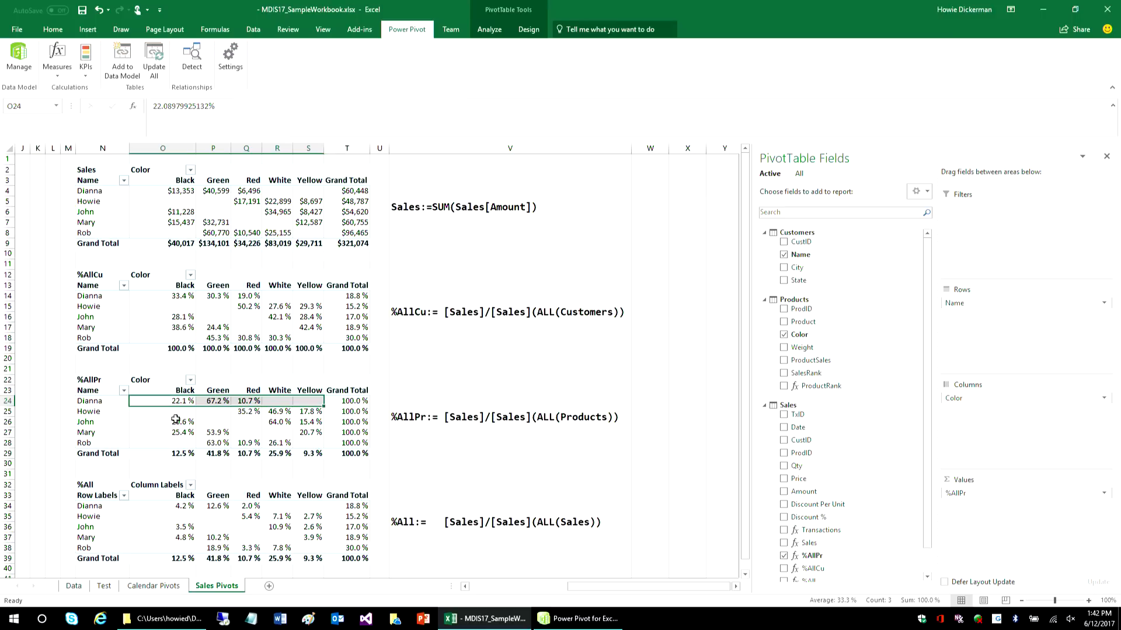
mouse_move(177, 400)
mouse_move(355, 404)
left_click(467, 523)
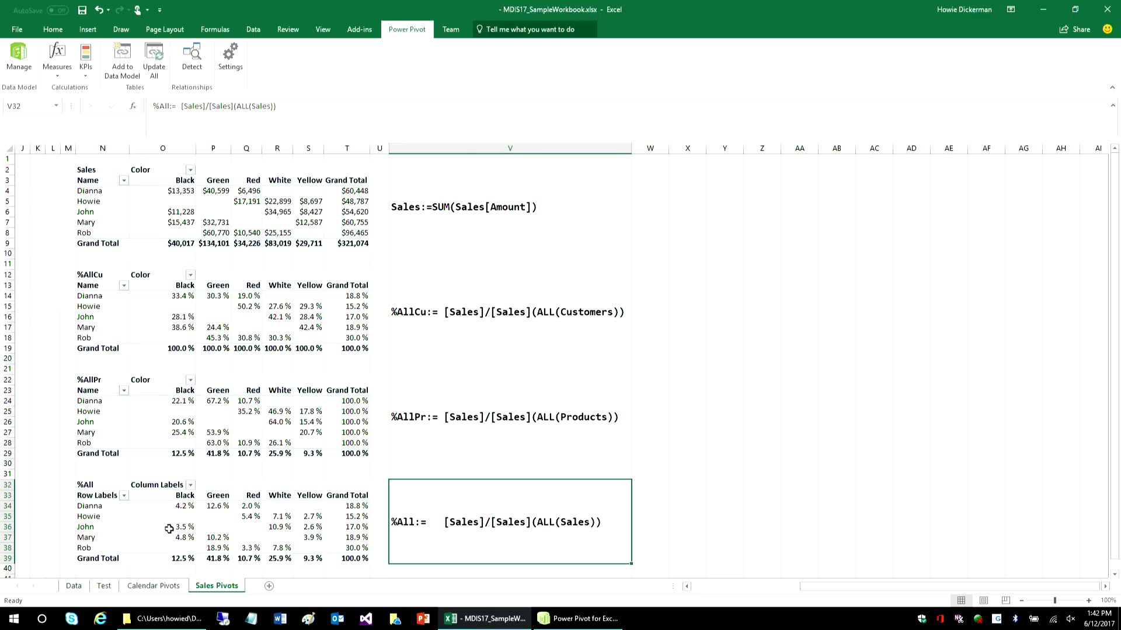
- Select the customer-by-color percentages in the %All PivotTable and add the Calendar table's FiscalYear field below Name in its rows
left_click_drag(183, 506, 338, 550)
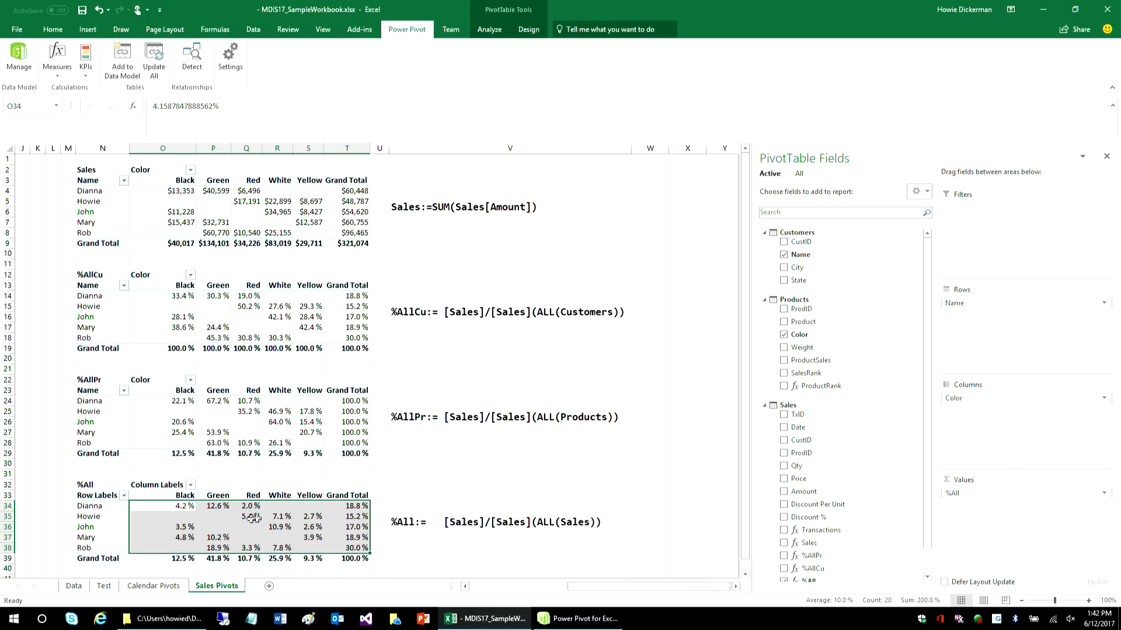
left_click_drag(183, 511, 312, 544)
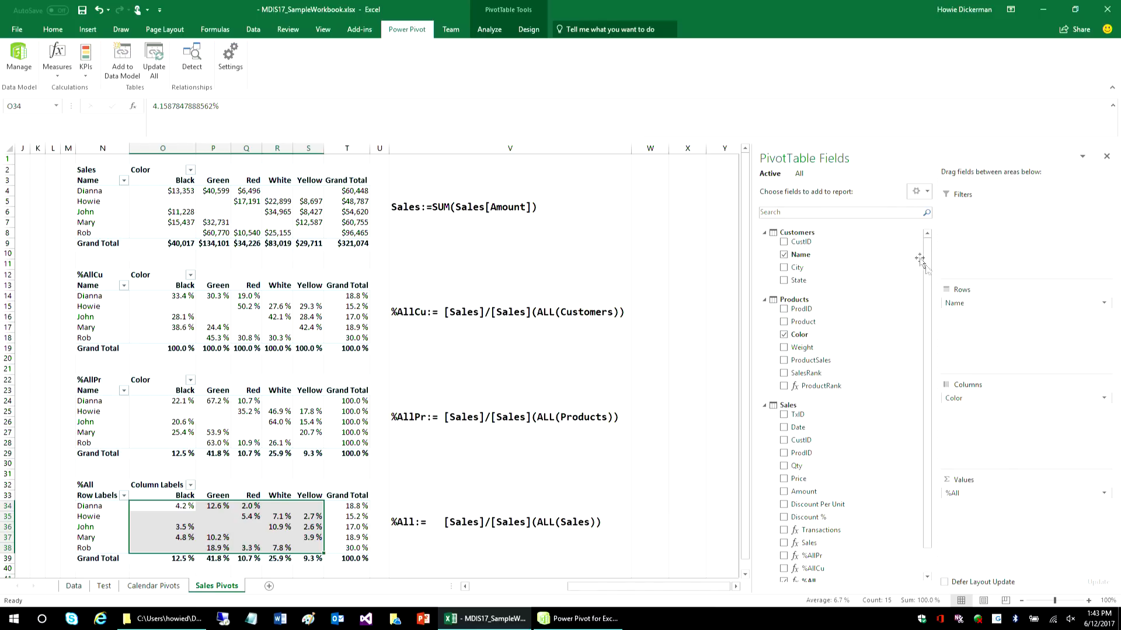
left_click(799, 174)
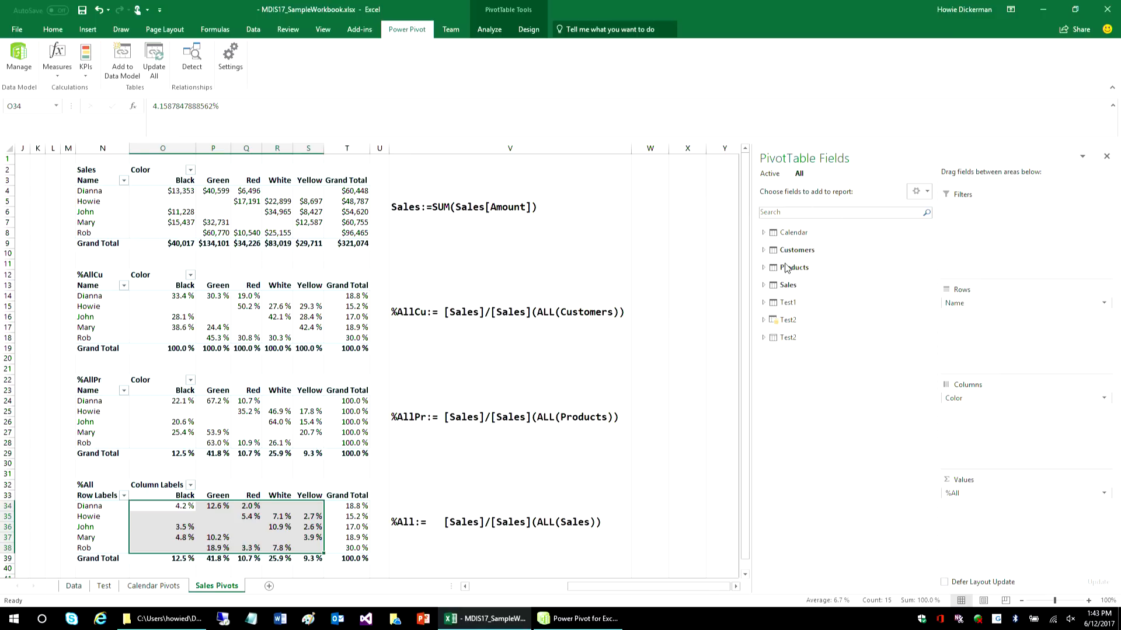
left_click(764, 232)
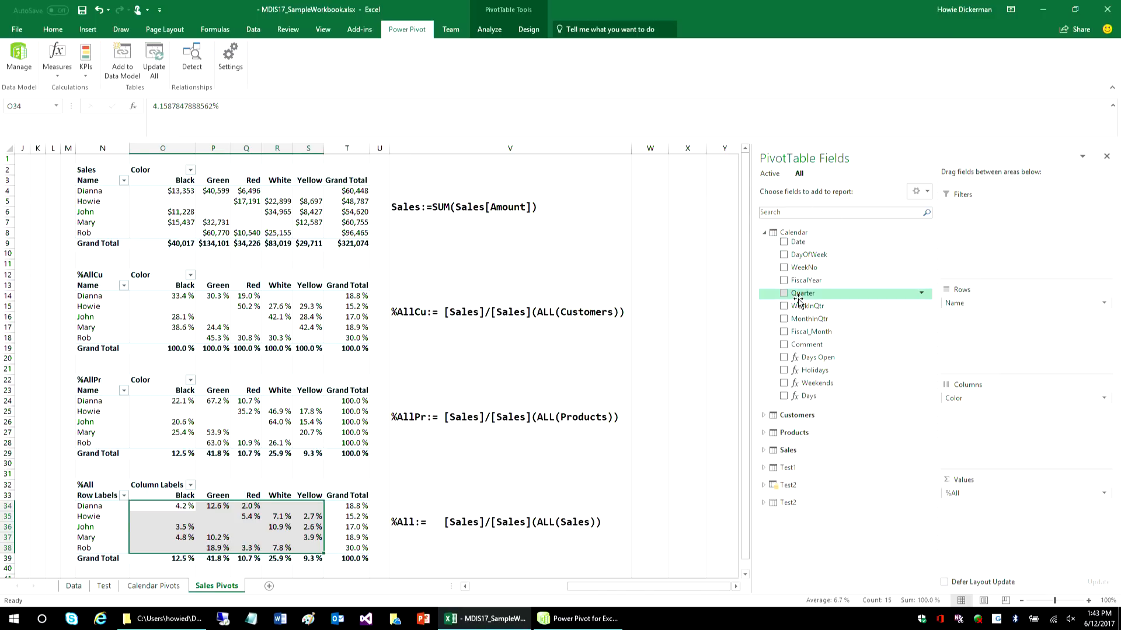
left_click_drag(802, 281, 983, 319)
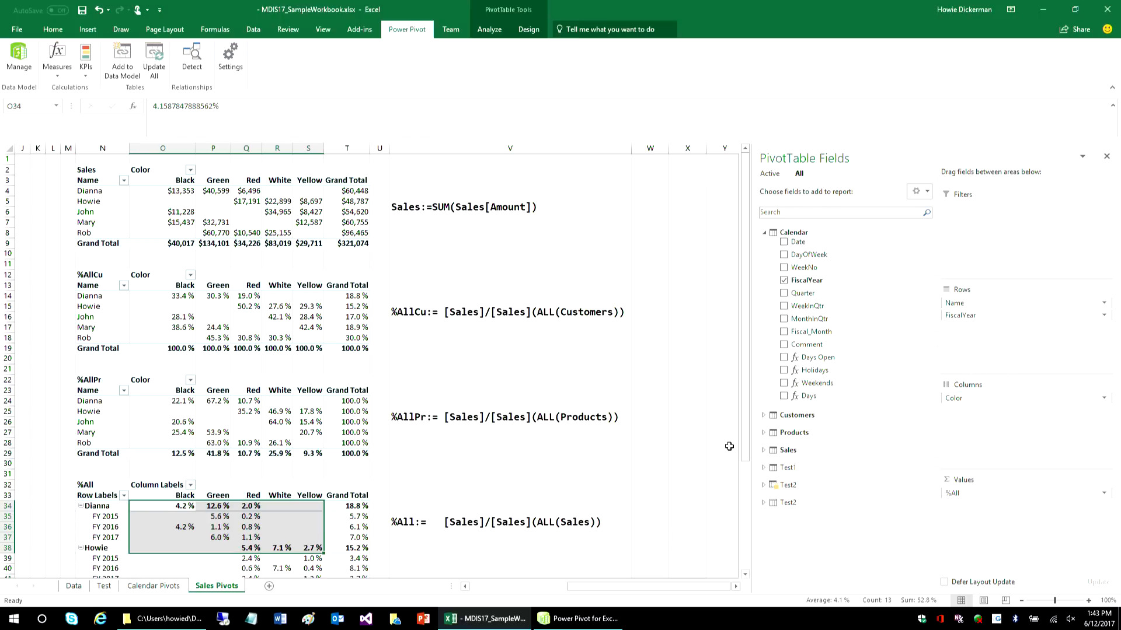
- Move FiscalYear above Name in the %All PivotTable's rows to group the customers by fiscal year, and leave the PivotTable
left_click(744, 576)
left_click_drag(744, 577, 744, 578)
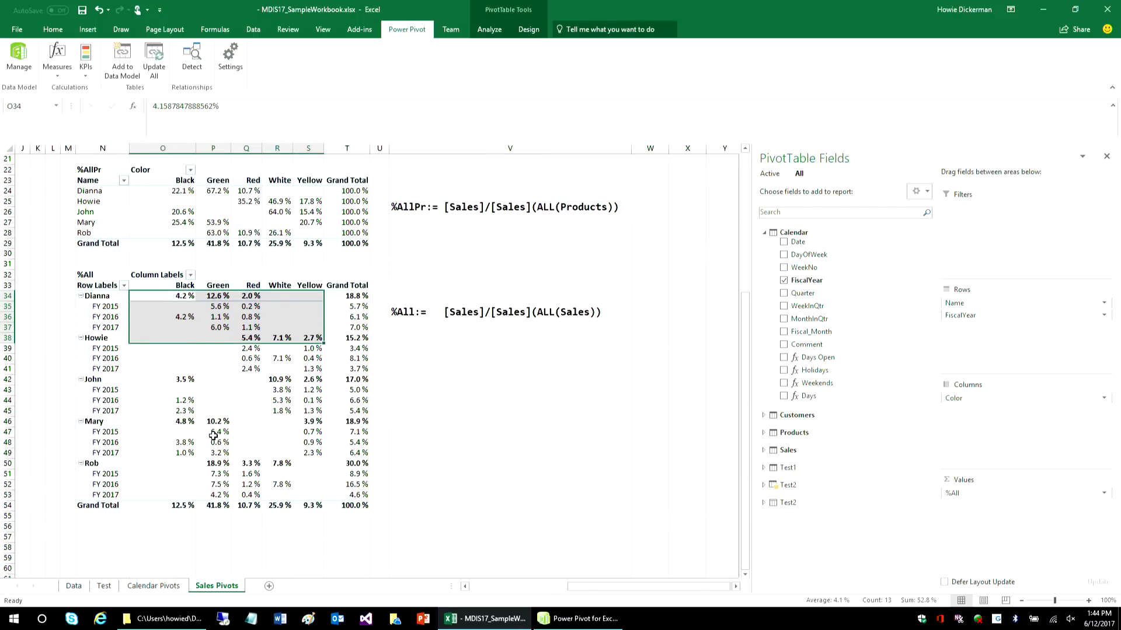
left_click_drag(1001, 315, 1010, 304)
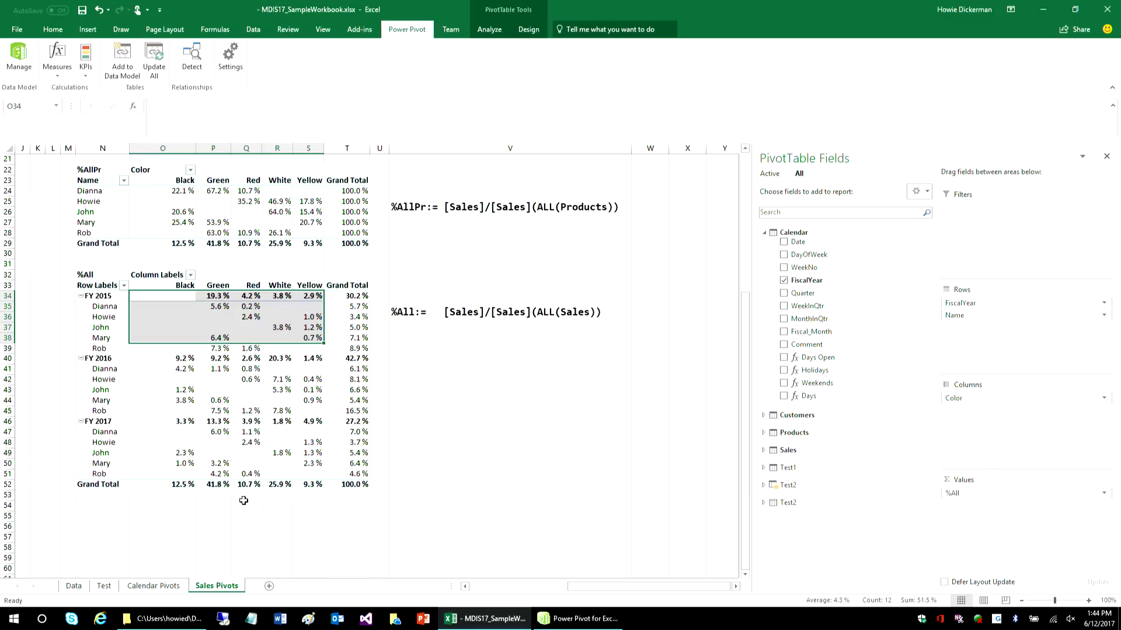
left_click(491, 422)
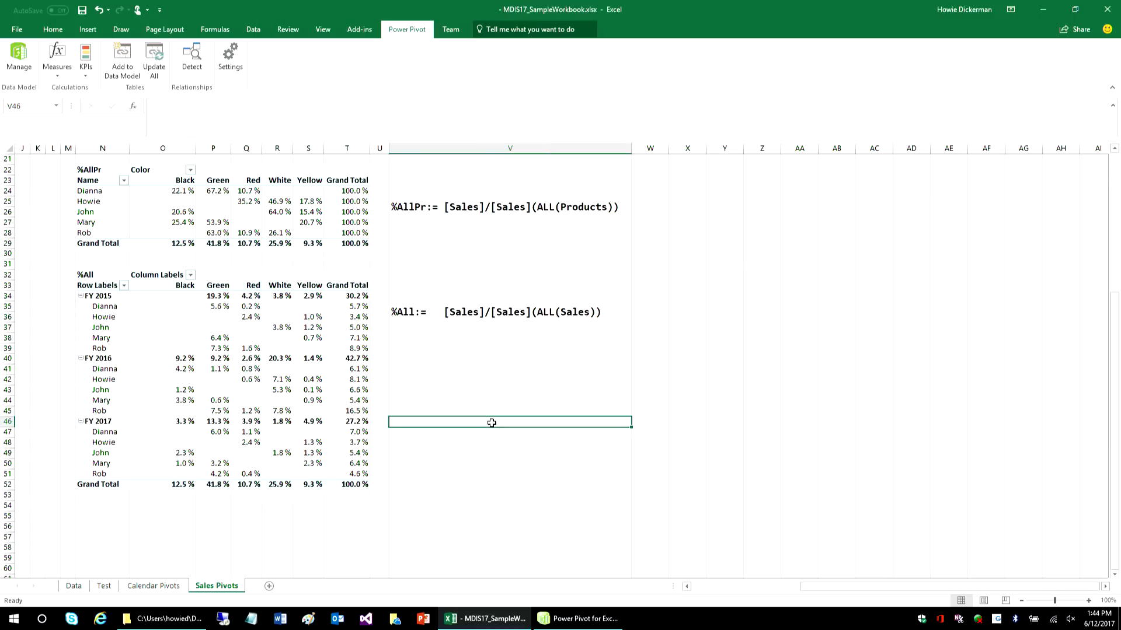